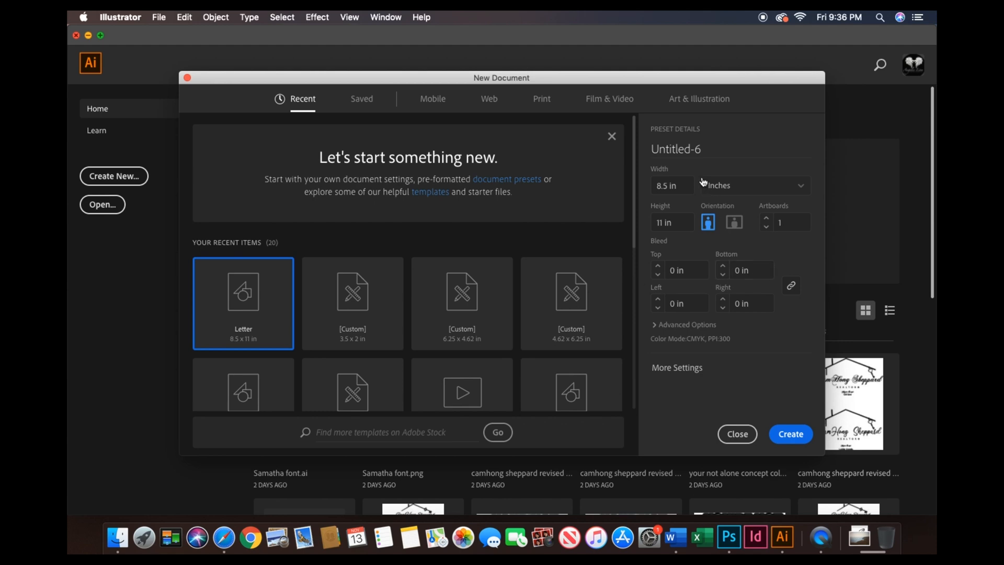
# - Create a new Letter-size 8.5 x 11 in document and show the rulers
pyautogui.click(804, 442)
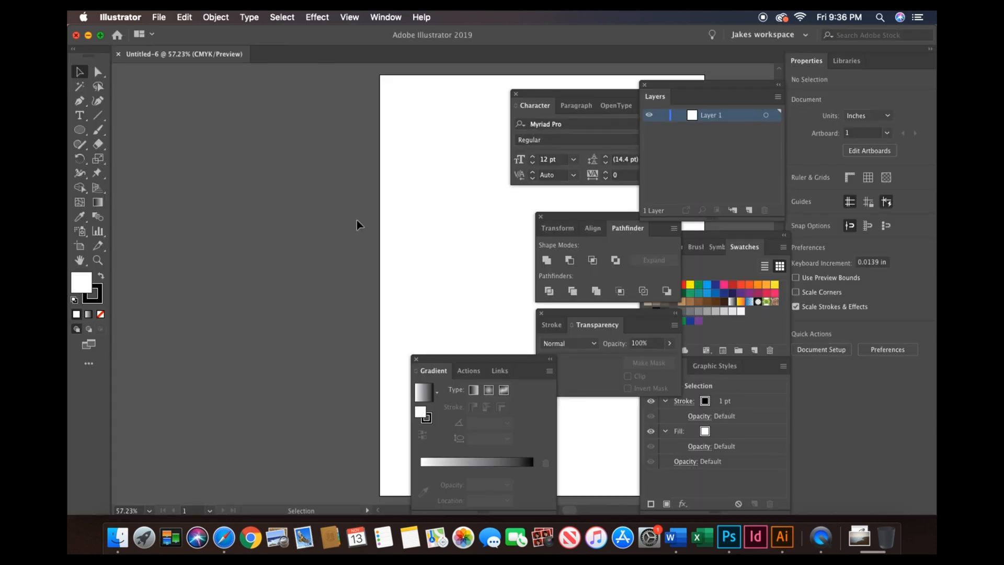
pyautogui.press('super+r')
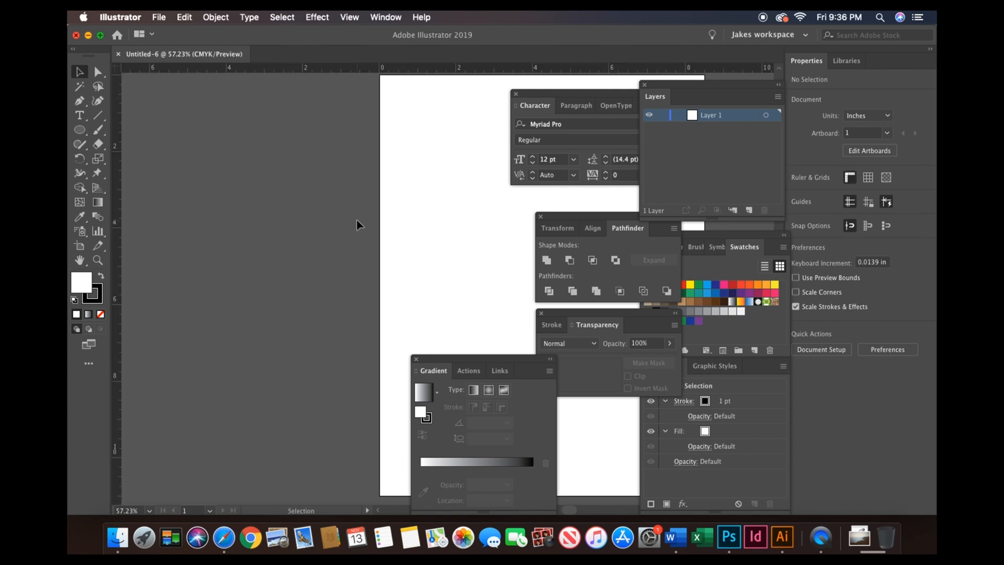
pyautogui.hscroll(5, 356, 219)
pyautogui.hscroll(4, 356, 218)
pyautogui.scroll(1, 356, 218)
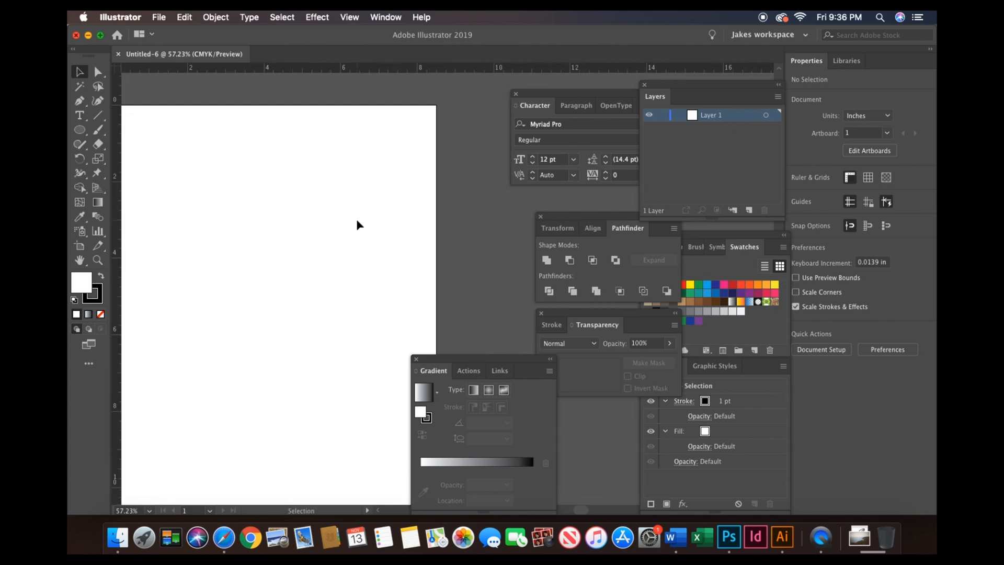
pyautogui.hscroll(-2, 356, 219)
pyautogui.scroll(-1, 356, 218)
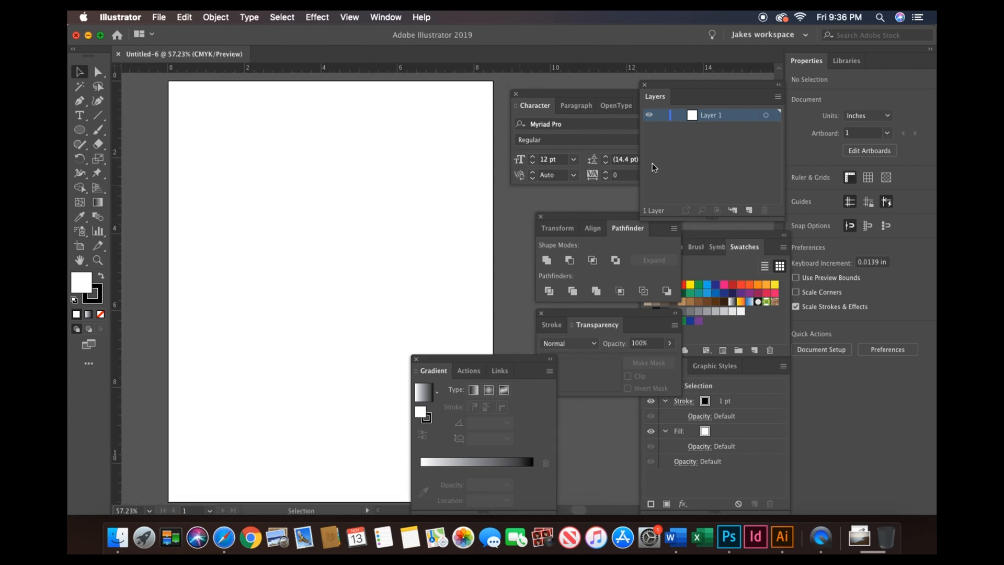
# - Rename the layer as Apple
pyautogui.doubleClick(712, 116)
pyautogui.write('Apple')
pyautogui.press('Return')
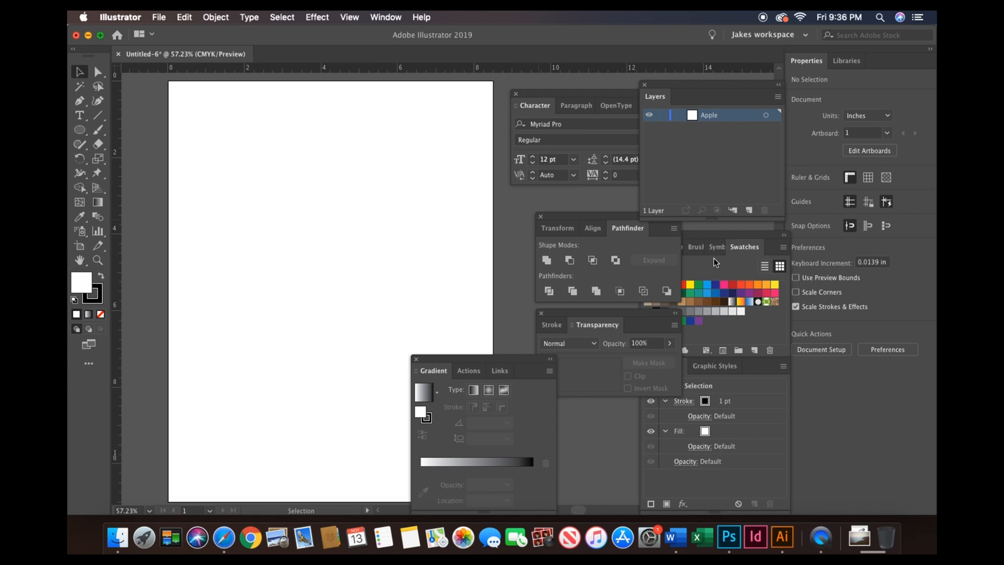
# - Set the fill to none and draw a circle about 3.33 in wide on the artboard
pyautogui.click(648, 285)
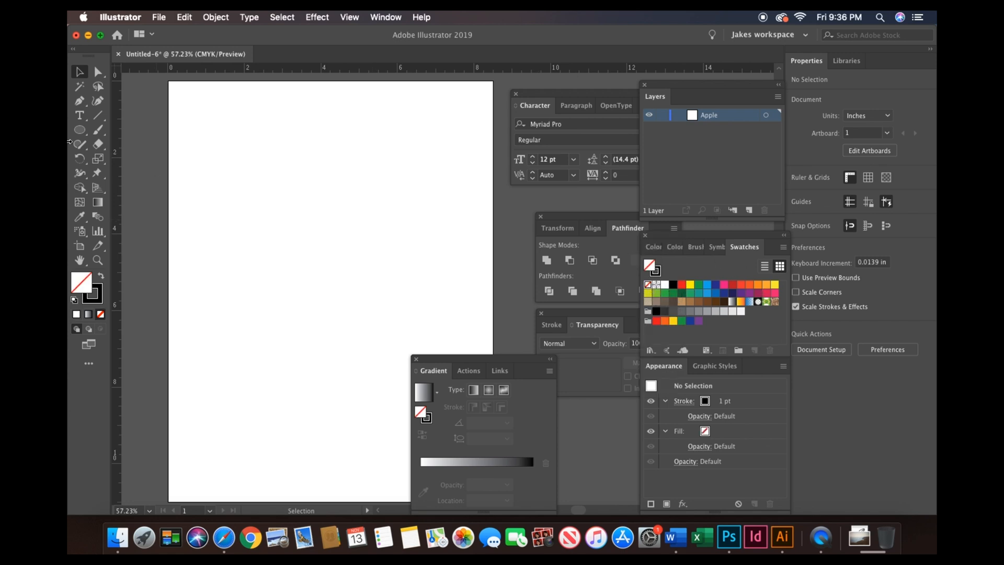
pyautogui.click(80, 130)
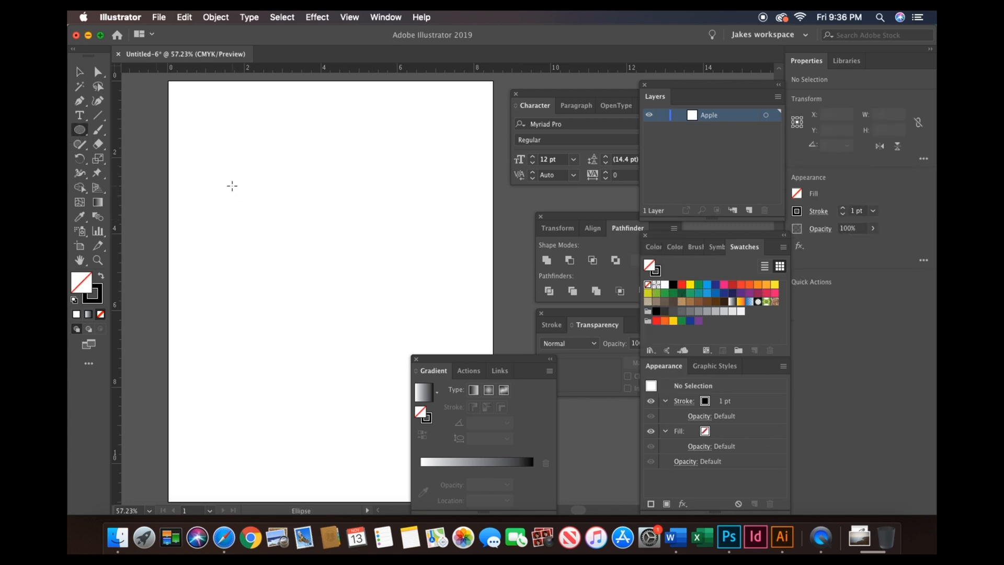
pyautogui.moveTo(272, 169); pyautogui.dragTo(375, 296)
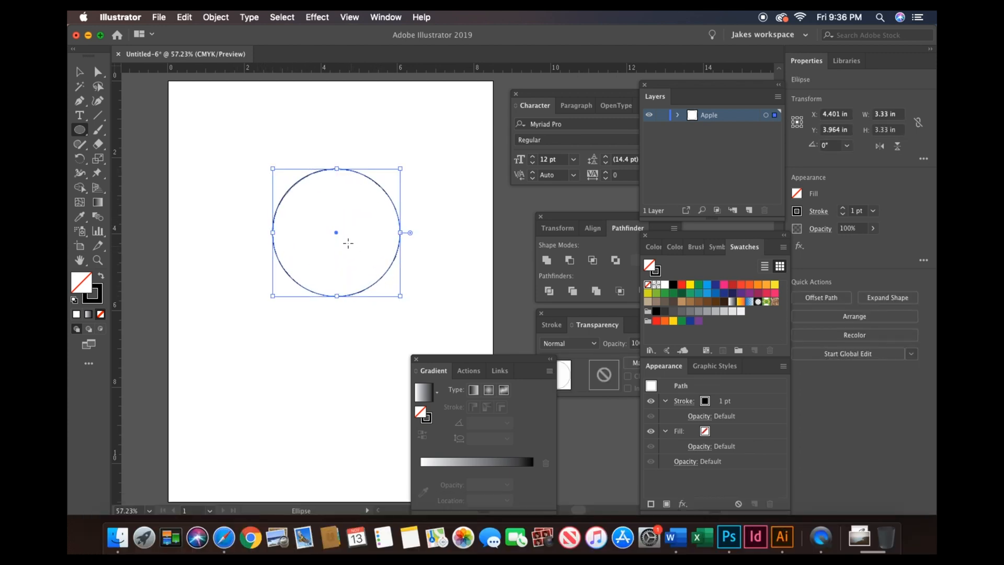
# - Duplicate the circle to the right so the copy overlaps the original
pyautogui.press('v')
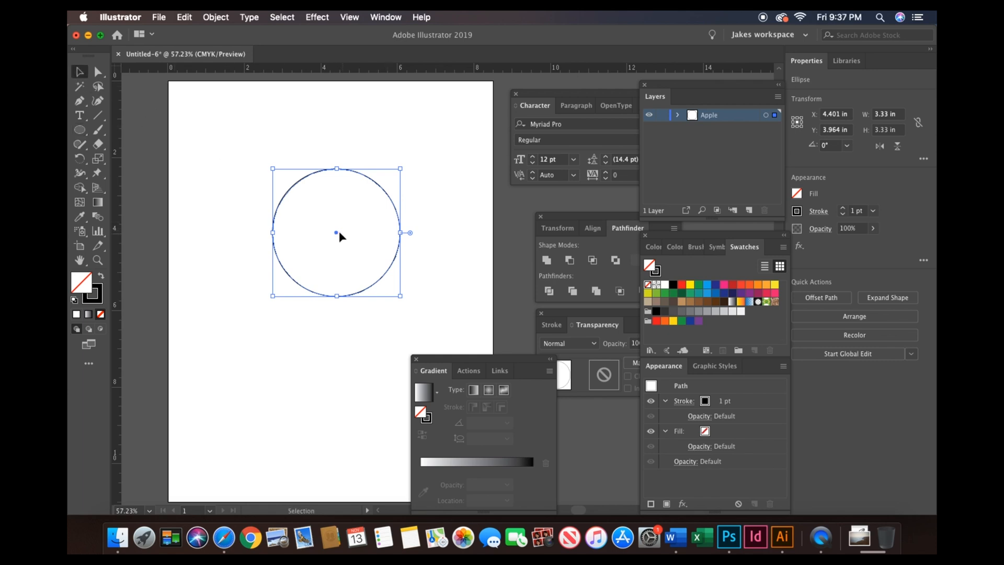
pyautogui.moveTo(336, 234); pyautogui.dragTo(392, 237)
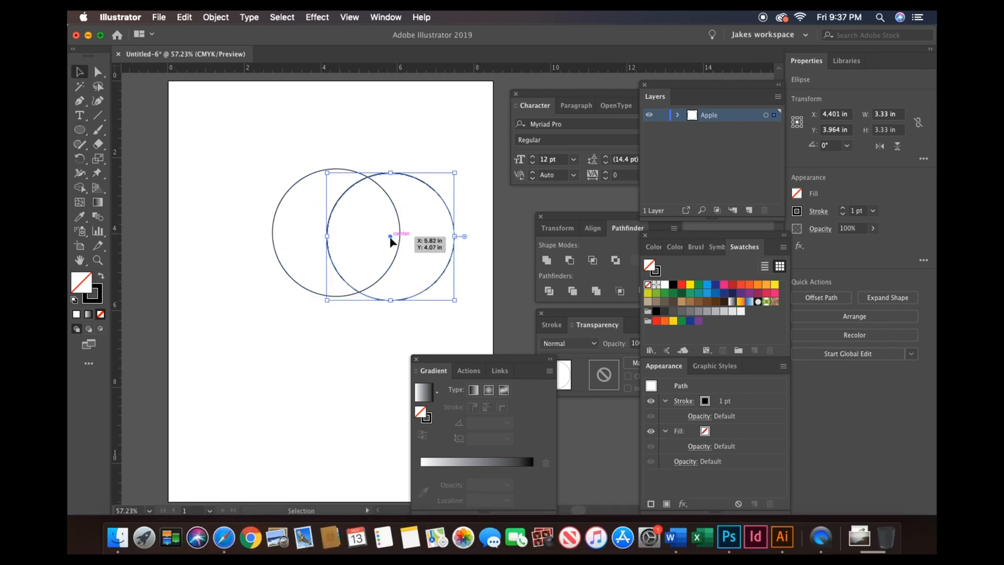
pyautogui.click(464, 196)
# - Nudge the duplicate circle slightly left and up to adjust its overlap with the first circle
pyautogui.moveTo(312, 211); pyautogui.dragTo(406, 275)
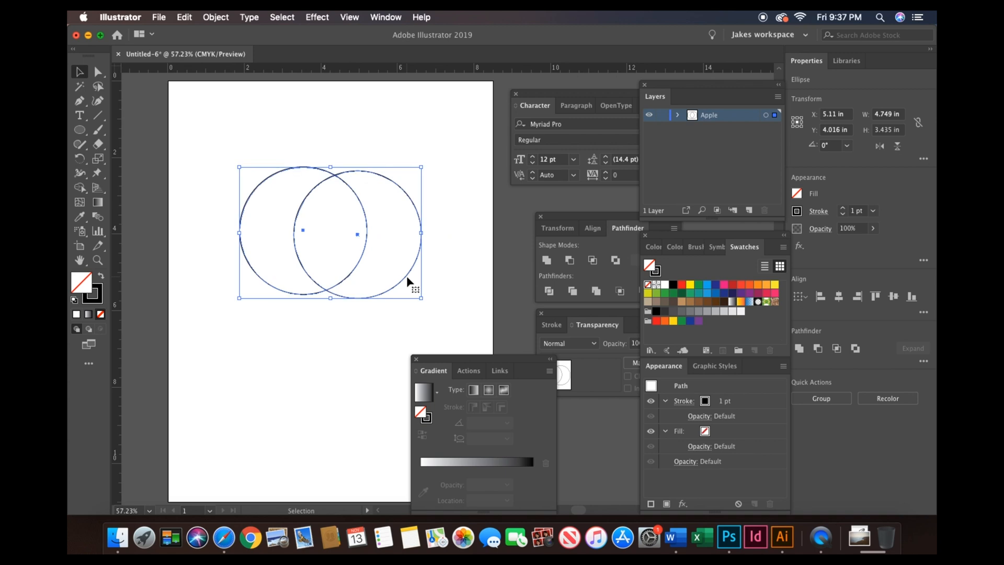
pyautogui.click(455, 247)
pyautogui.click(422, 238)
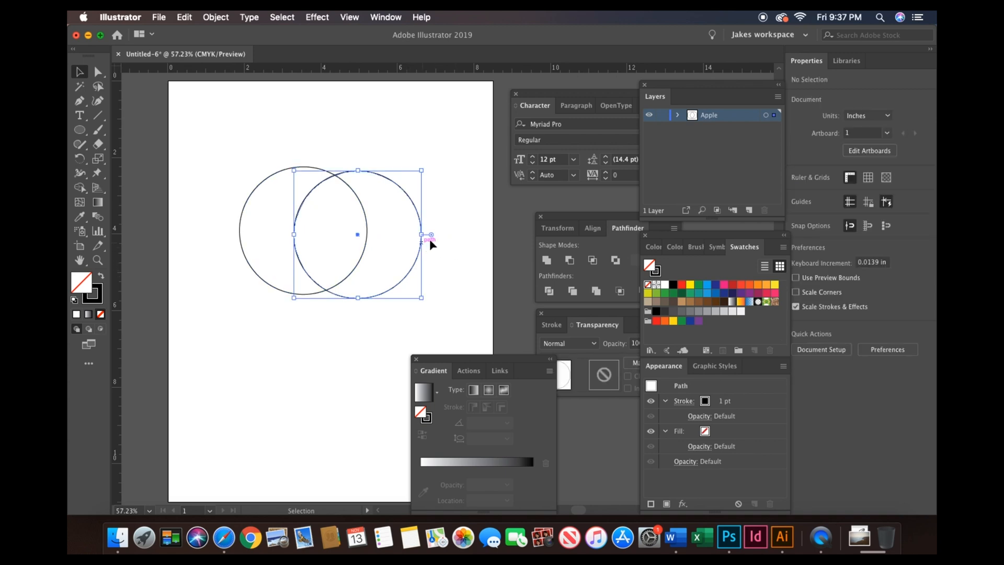
pyautogui.press('Left')
pyautogui.press('Left')
pyautogui.press('Left')
pyautogui.press('Left')
pyautogui.press('Left')
pyautogui.press('Left')
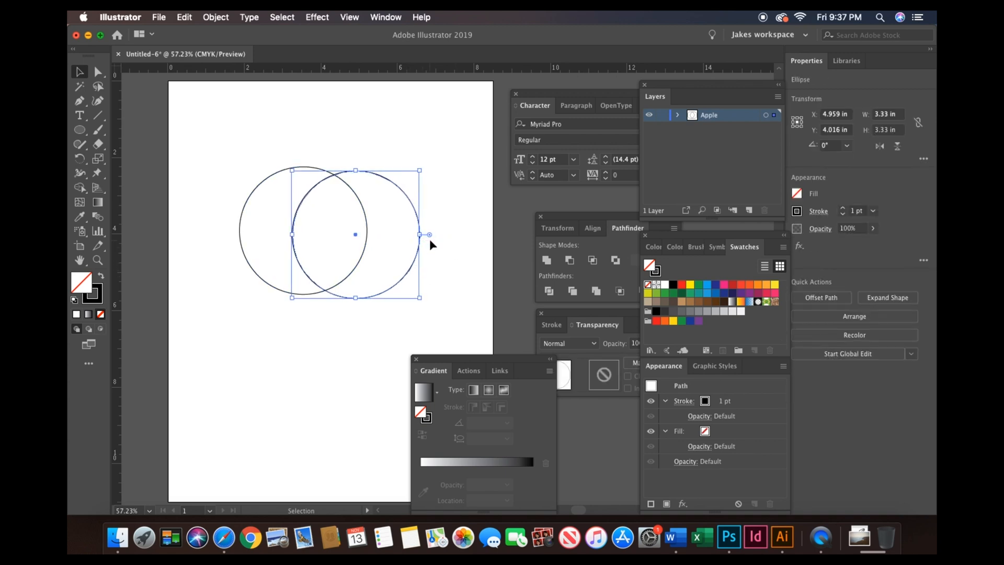
pyautogui.press('Left')
pyautogui.press('Left')
pyautogui.press('Left')
pyautogui.press('Left')
pyautogui.press('Left')
pyautogui.press('Up')
pyautogui.press('Up')
pyautogui.press('Up')
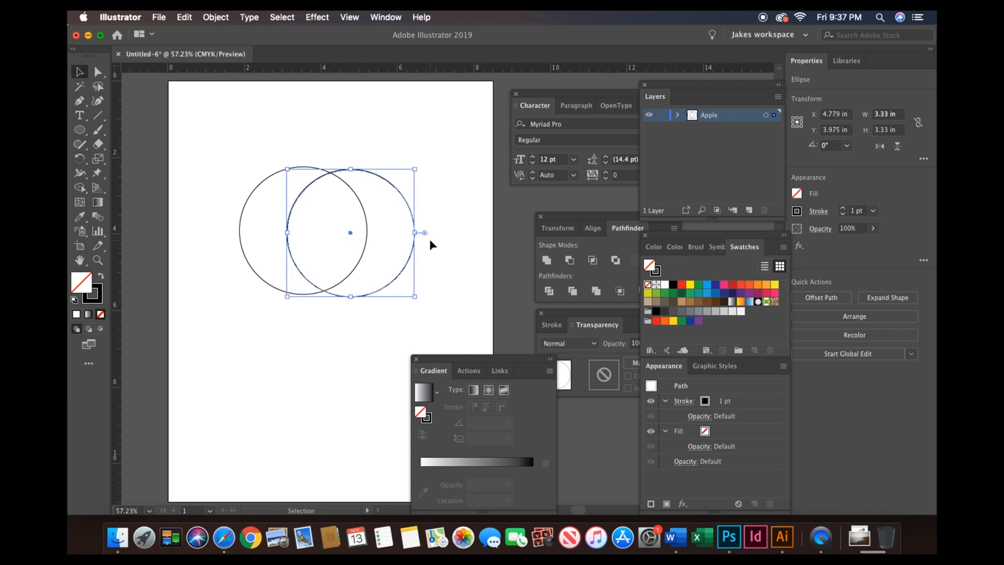
# - Select both circles and unite them into one shape with Pathfinder
pyautogui.click(349, 177)
pyautogui.moveTo(204, 137); pyautogui.dragTo(432, 315)
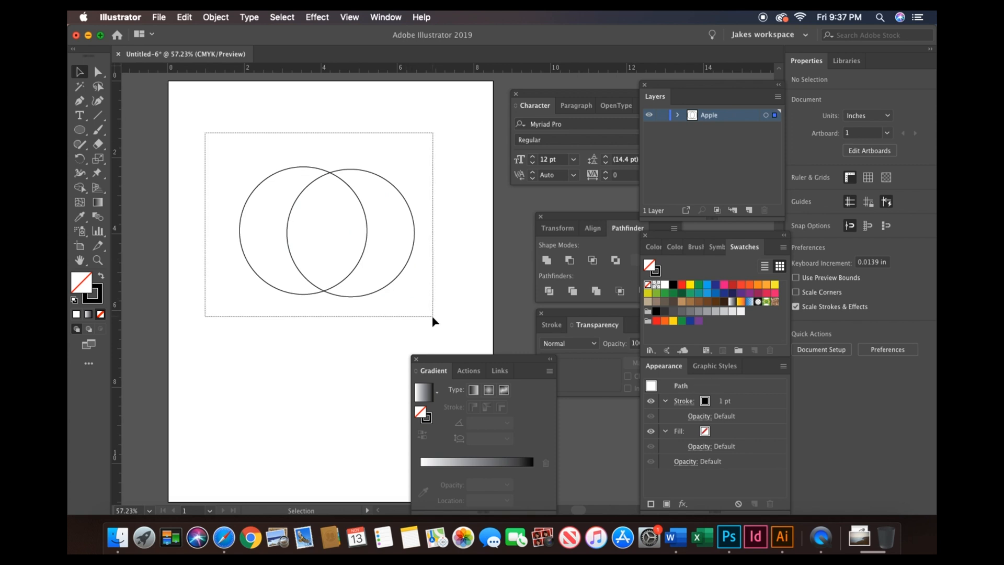
pyautogui.click(546, 259)
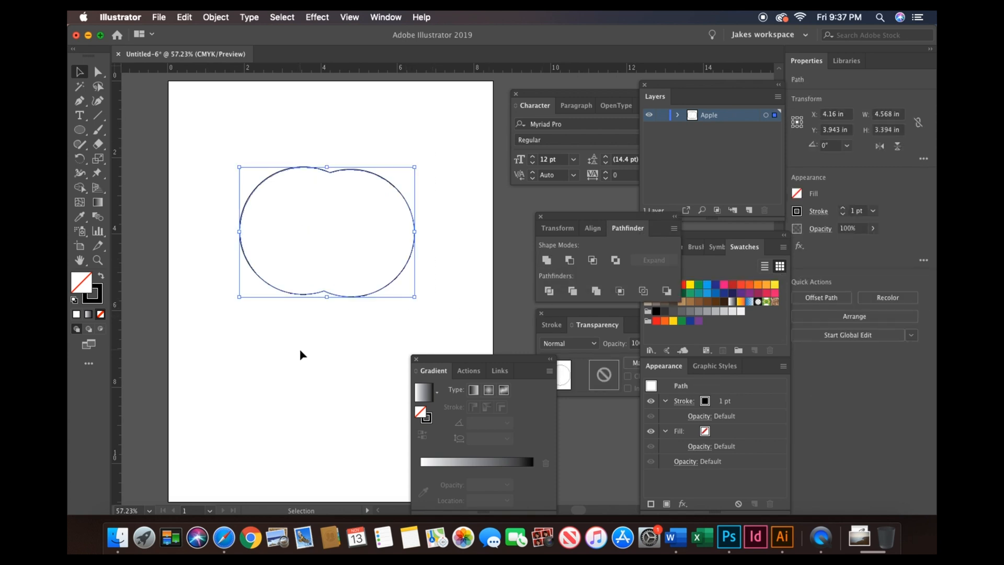
pyautogui.click(299, 350)
# - Pull the bottom-center anchor of the merged shape down to about Y 7.03 in to form an apple outline
pyautogui.click(97, 73)
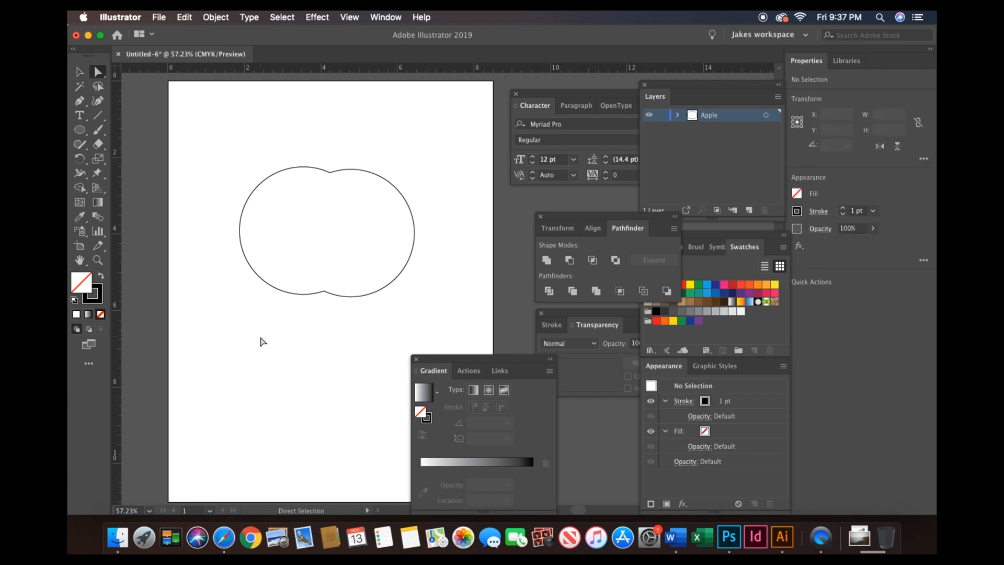
pyautogui.moveTo(304, 342); pyautogui.dragTo(332, 267)
pyautogui.press('super+equal')
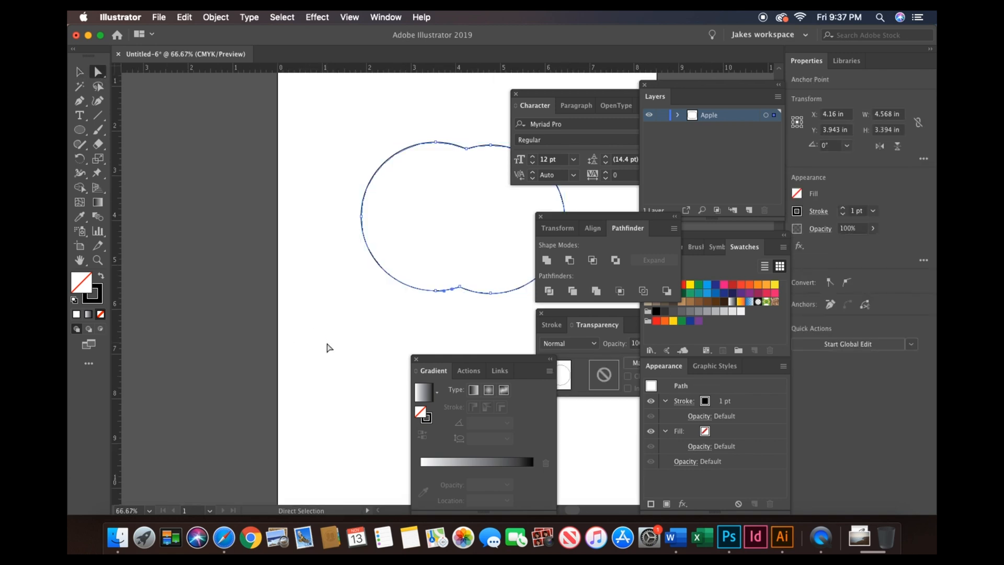
pyautogui.hscroll(5, 329, 348)
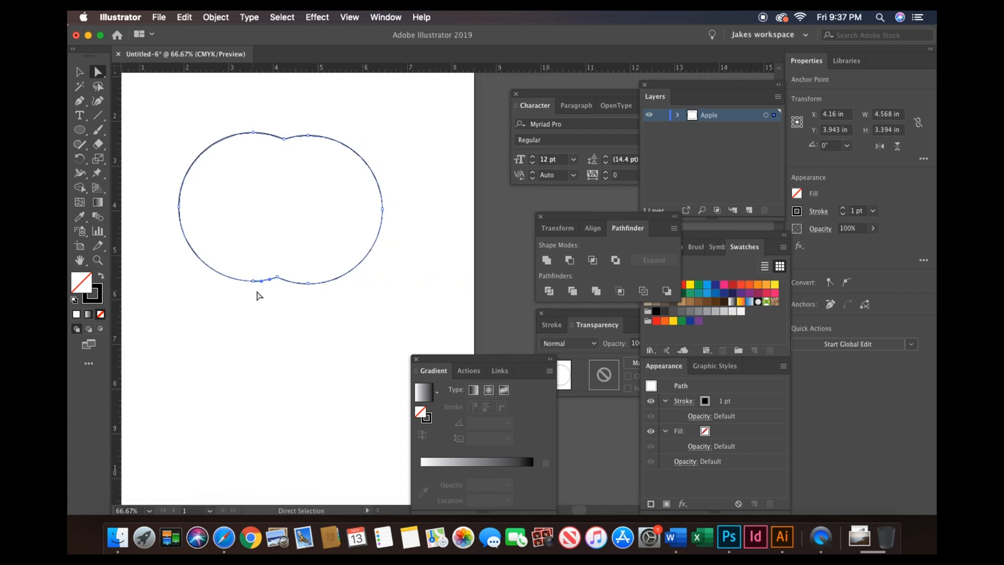
pyautogui.keyDown('shift'); pyautogui.click(278, 277); pyautogui.keyUp('shift')
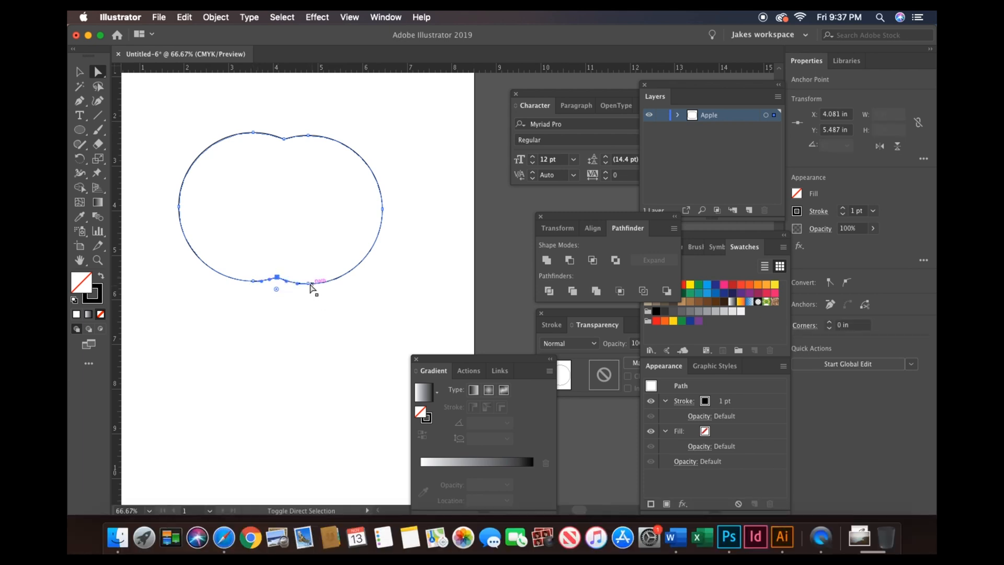
pyautogui.keyDown('shift'); pyautogui.click(309, 284); pyautogui.keyUp('shift')
pyautogui.keyDown('shift'); pyautogui.click(253, 281); pyautogui.keyUp('shift')
pyautogui.keyDown('shift'); pyautogui.click(277, 276); pyautogui.keyUp('shift')
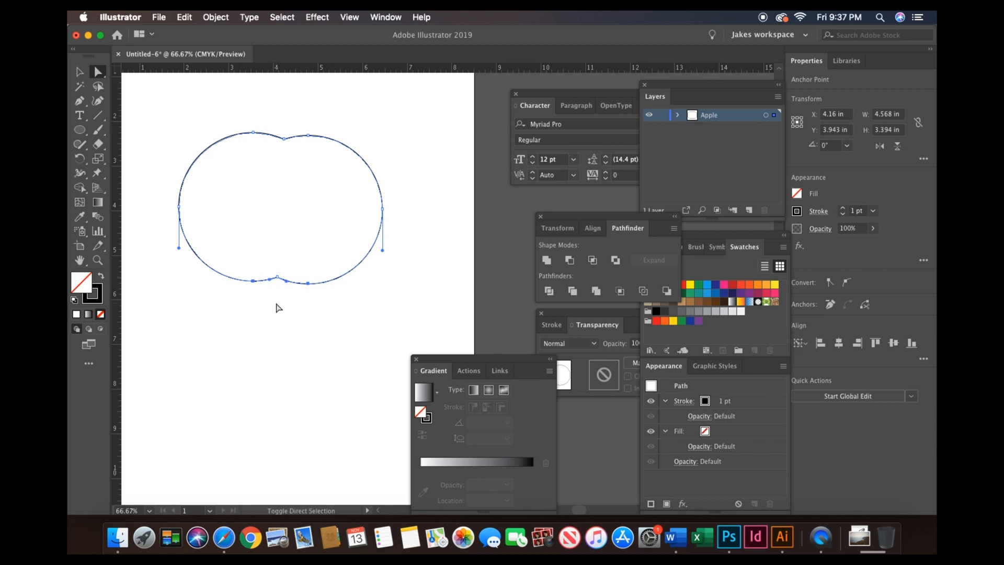
pyautogui.moveTo(277, 280); pyautogui.dragTo(276, 347)
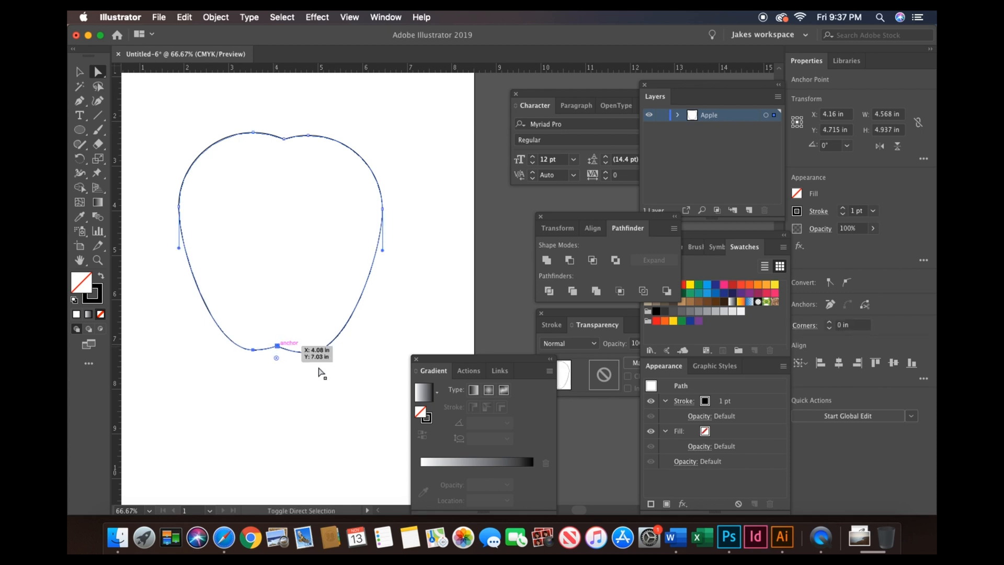
# - Select the apple shape and fill it with red
pyautogui.click(79, 72)
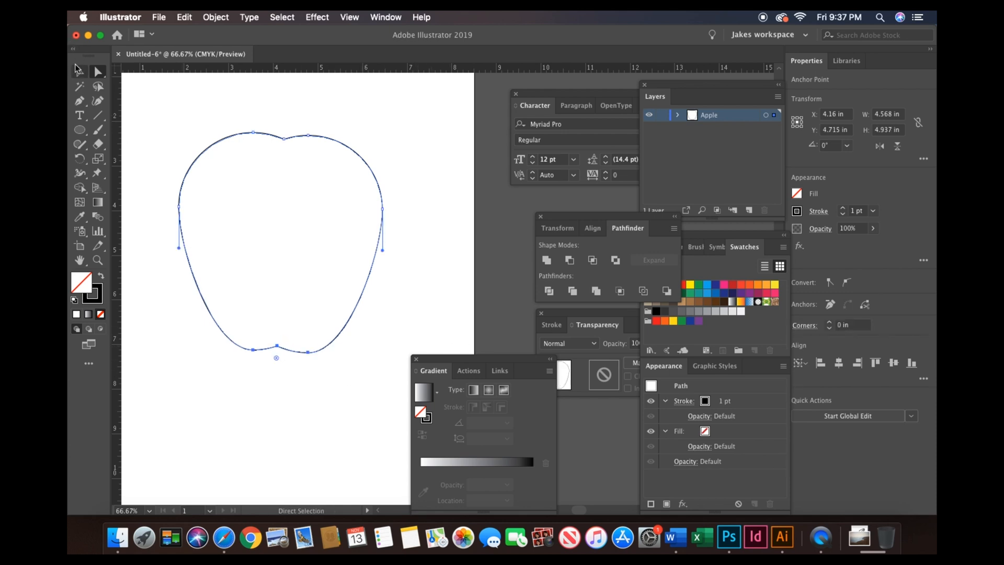
pyautogui.click(704, 262)
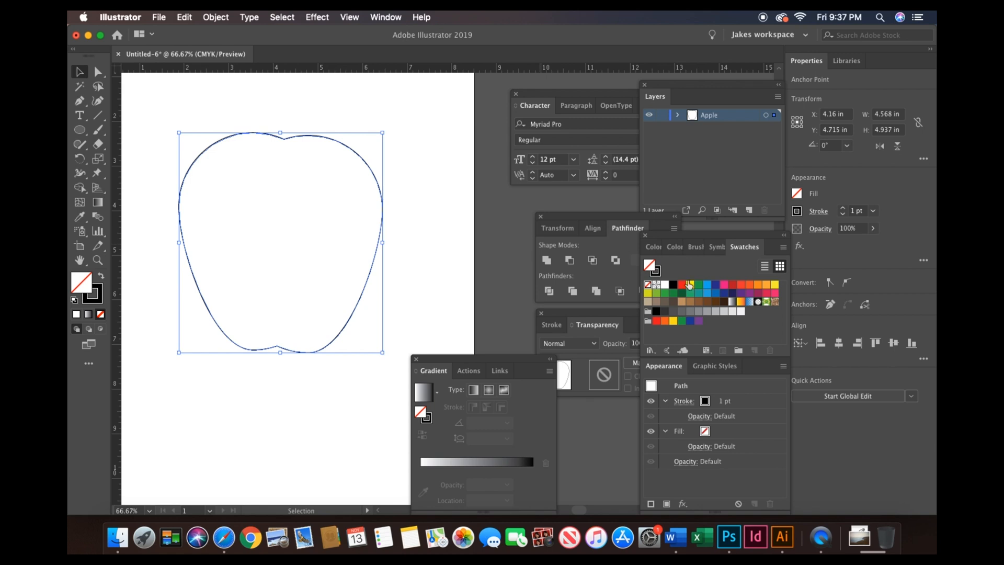
pyautogui.click(683, 284)
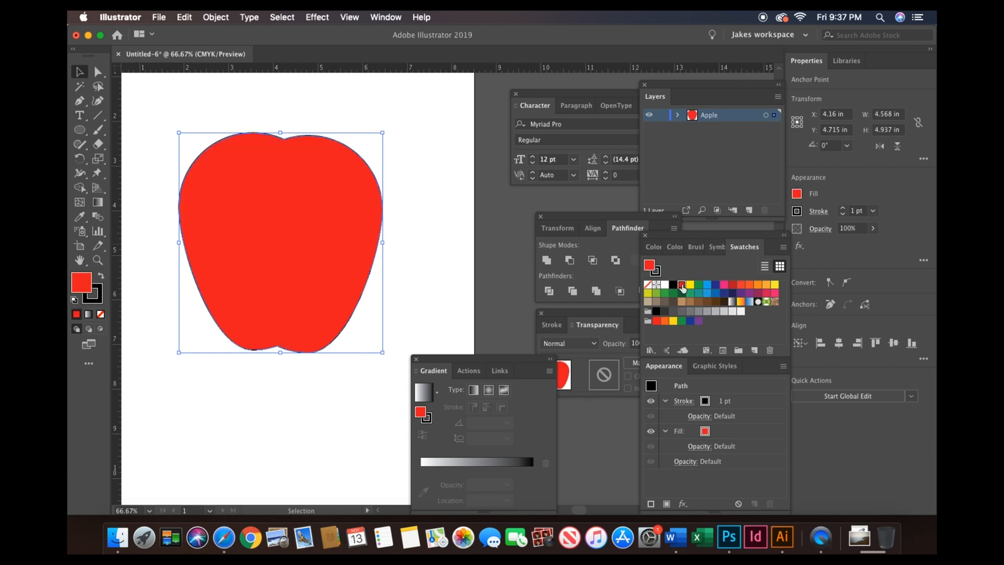
# - Add mesh points across the apple with the Mesh tool to create a grid
pyautogui.click(81, 202)
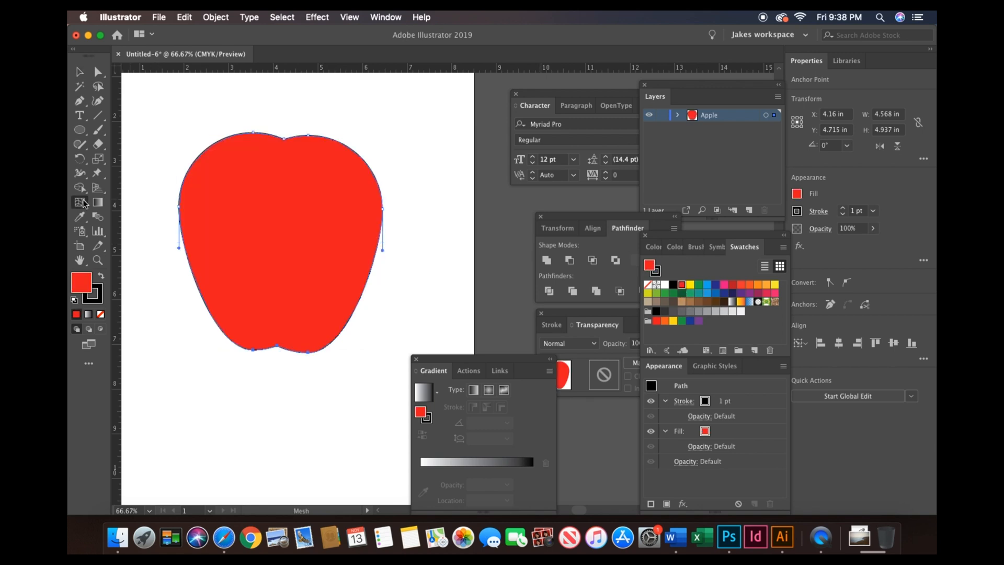
pyautogui.click(230, 148)
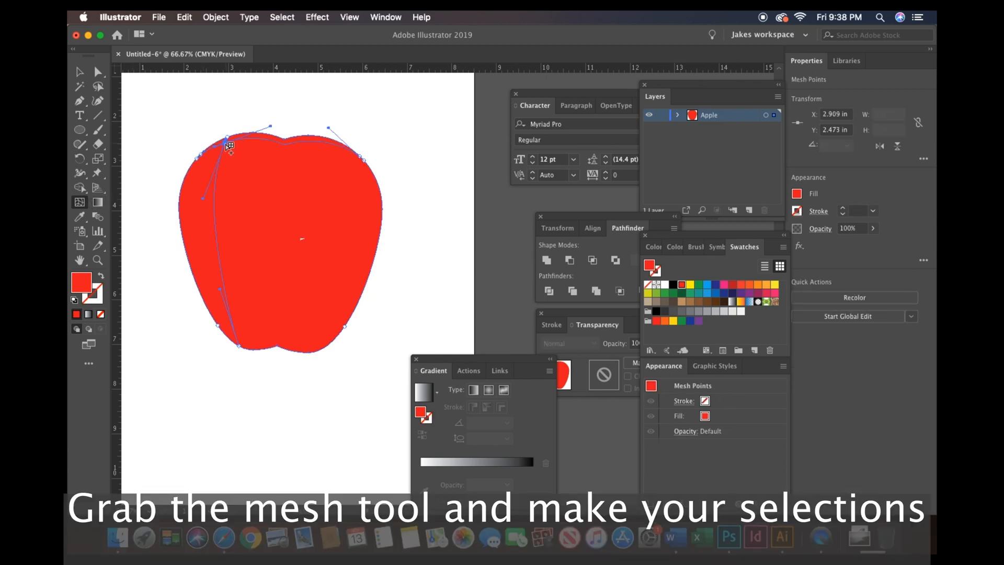
pyautogui.click(194, 198)
pyautogui.click(207, 225)
pyautogui.click(259, 179)
pyautogui.click(241, 244)
pyautogui.click(288, 214)
pyautogui.click(329, 265)
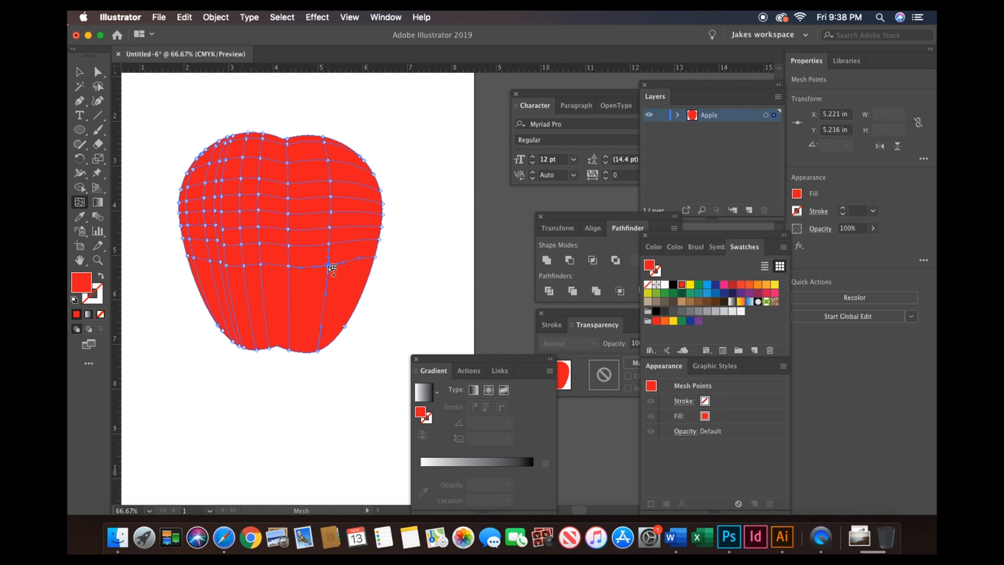
pyautogui.click(369, 247)
pyautogui.click(340, 275)
pyautogui.click(303, 308)
# - Apply light pink f98794 to a lasso-selected mesh point near the top, then undo the change
pyautogui.click(98, 87)
pyautogui.moveTo(358, 146)
pyautogui.mouseDown()
pyautogui.moveTo(376, 204)
pyautogui.moveTo(349, 339)
pyautogui.moveTo(387, 229)
pyautogui.moveTo(375, 160)
pyautogui.moveTo(358, 146)
pyautogui.mouseUp()
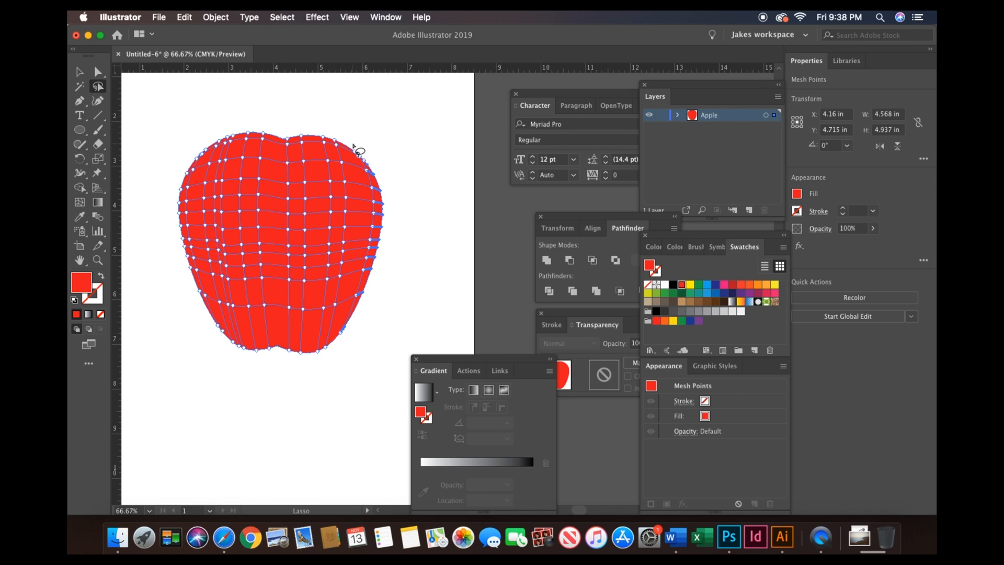
pyautogui.doubleClick(80, 288)
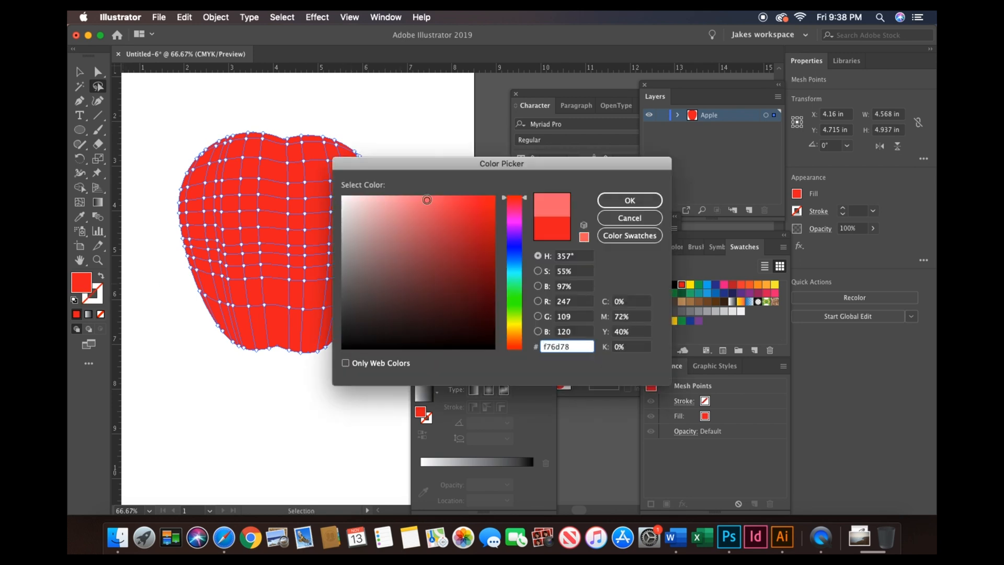
pyautogui.click(635, 199)
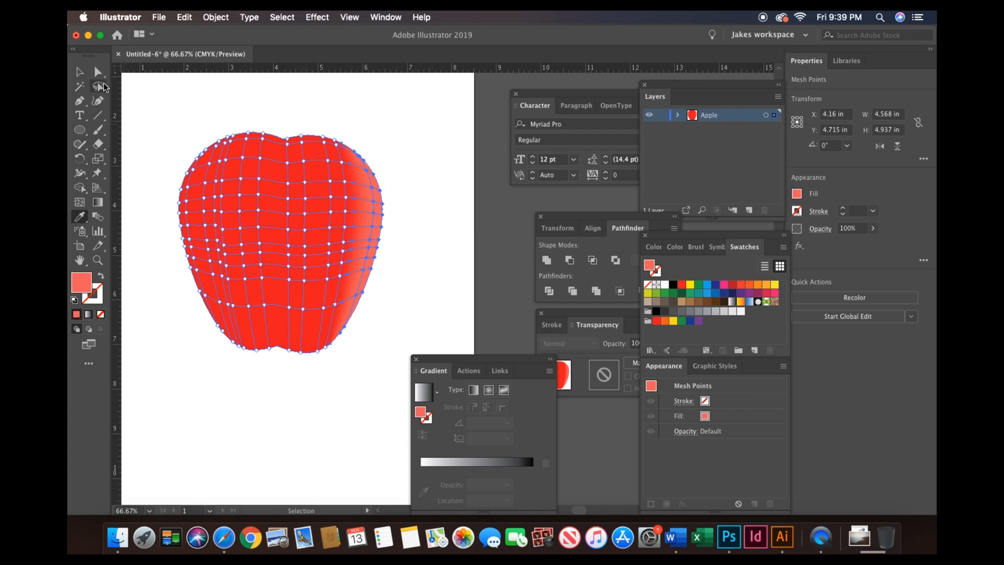
pyautogui.press('cmd+z')
# - Lasso-select the mesh points along the apple's left edge and color them dark red bf041b
pyautogui.moveTo(181, 137)
pyautogui.mouseDown()
pyautogui.moveTo(174, 260)
pyautogui.moveTo(204, 327)
pyautogui.moveTo(226, 333)
pyautogui.moveTo(188, 234)
pyautogui.moveTo(197, 147)
pyautogui.moveTo(178, 137)
pyautogui.mouseUp()
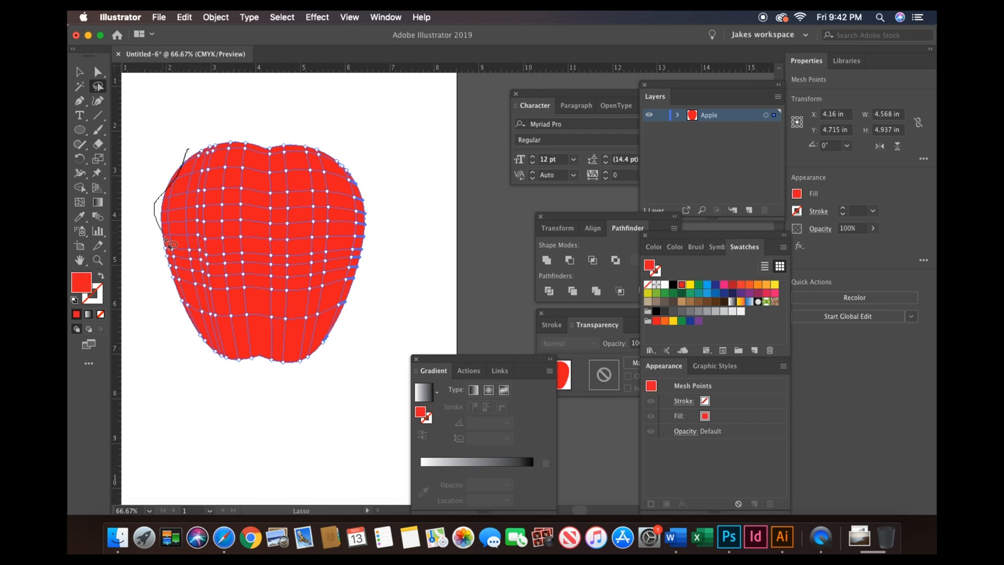
pyautogui.moveTo(165, 239); pyautogui.dragTo(194, 327)
pyautogui.doubleClick(82, 282)
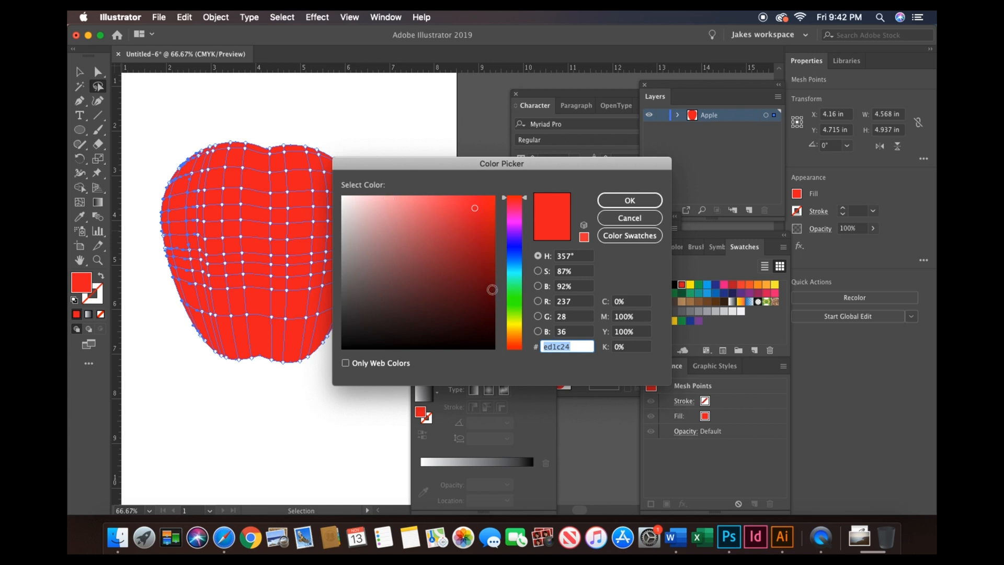
pyautogui.click(492, 289)
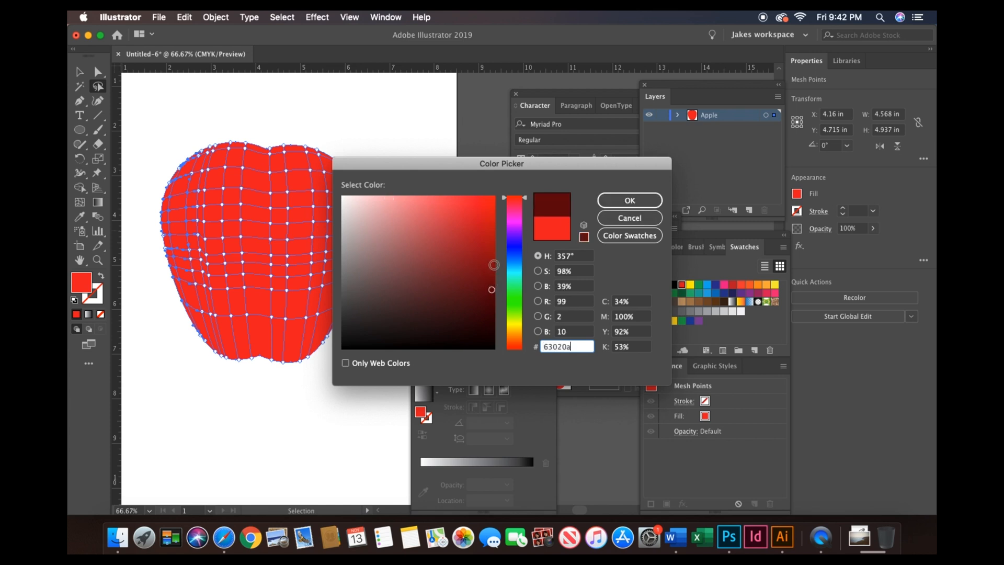
pyautogui.moveTo(494, 264); pyautogui.dragTo(494, 257)
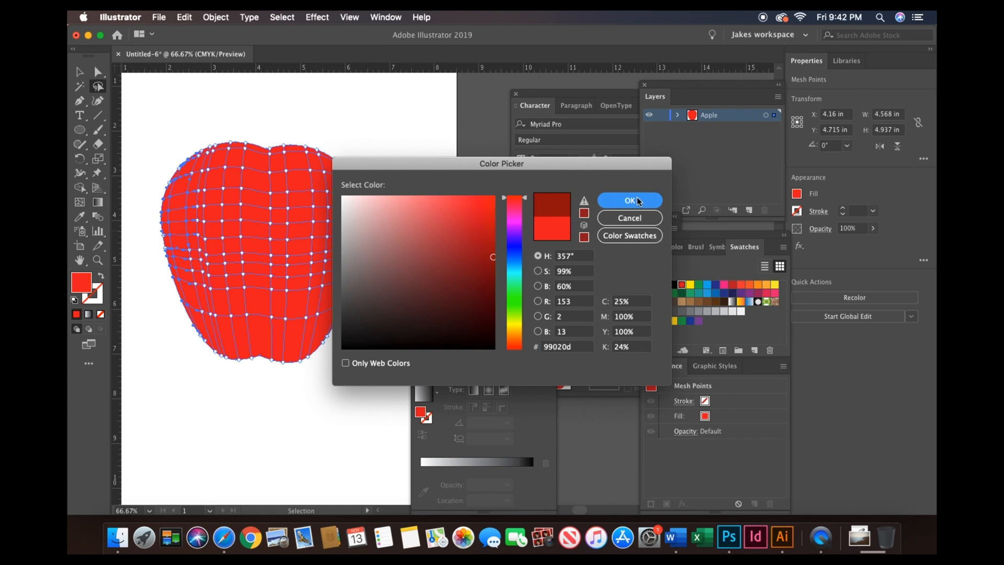
pyautogui.click(637, 197)
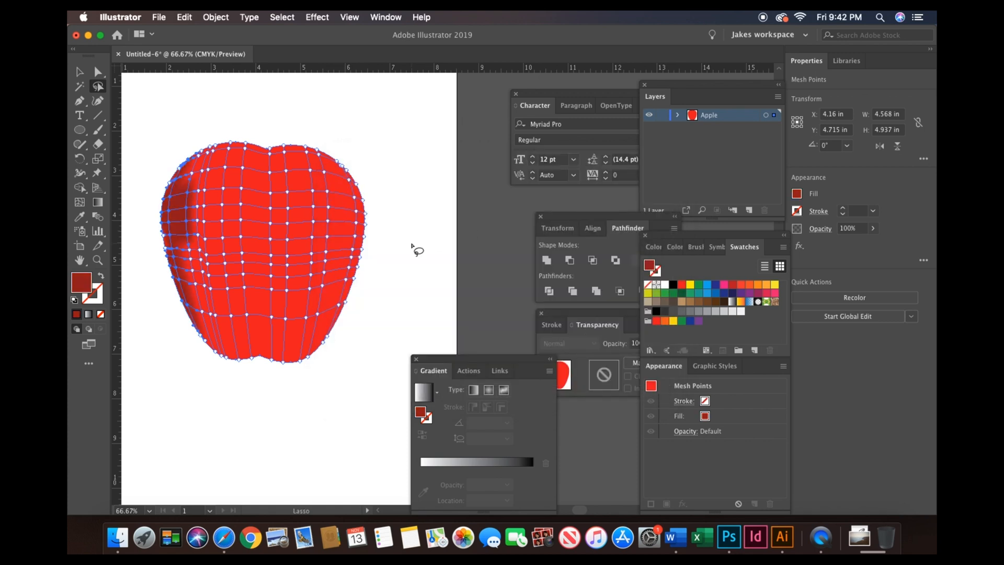
pyautogui.doubleClick(85, 284)
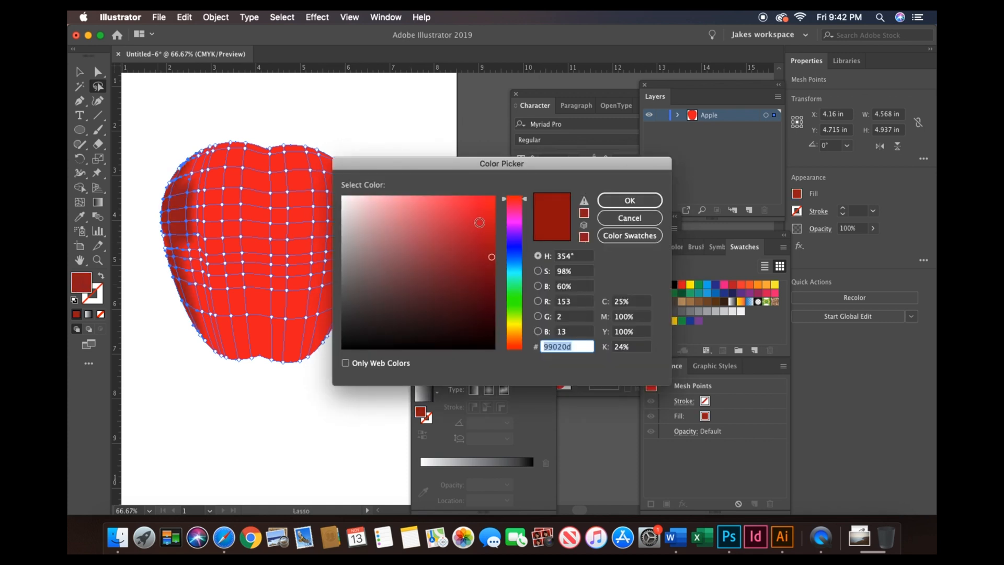
pyautogui.click(490, 234)
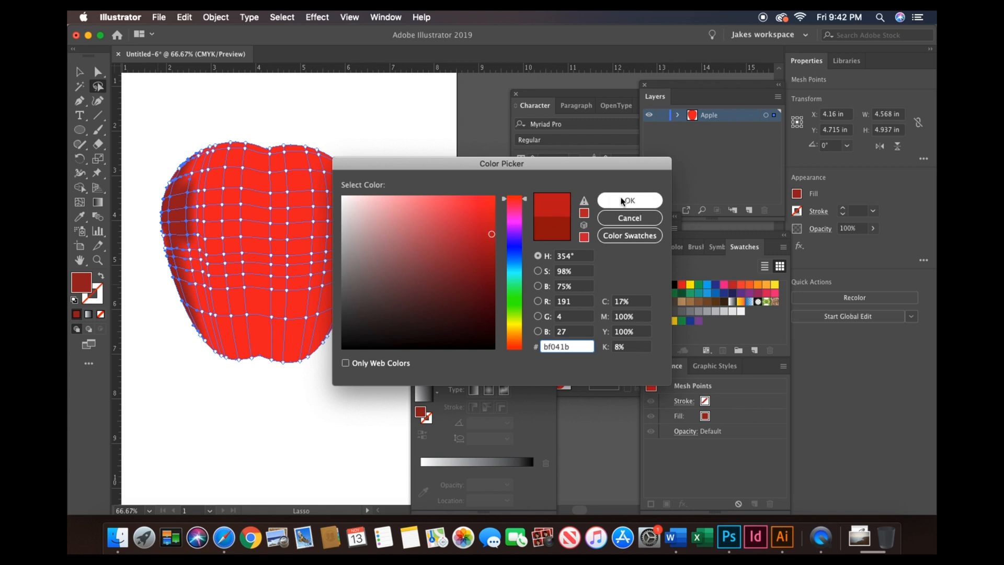
pyautogui.click(630, 200)
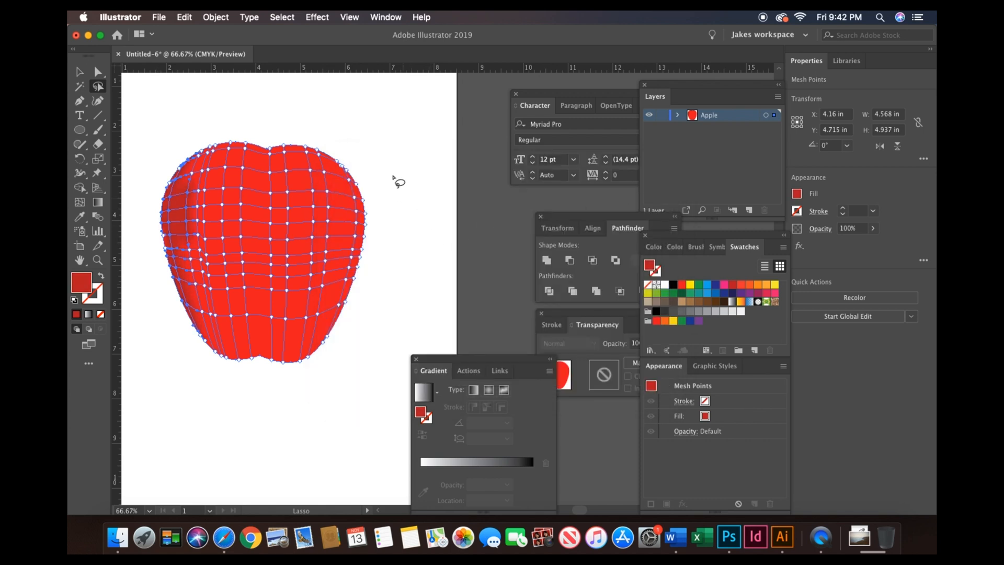
# - Lasso-select the mesh points along the apple's upper right edge and color them a light pink highlight
pyautogui.press('super+=')
pyautogui.press('super+=')
pyautogui.press('super+=')
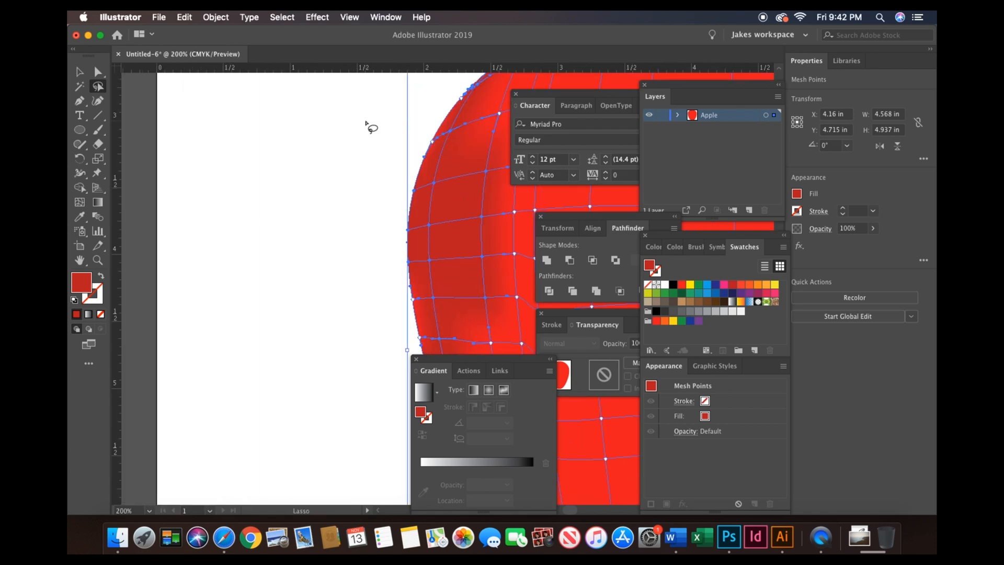
pyautogui.hscroll(5, 366, 124)
pyautogui.hscroll(10, 368, 126)
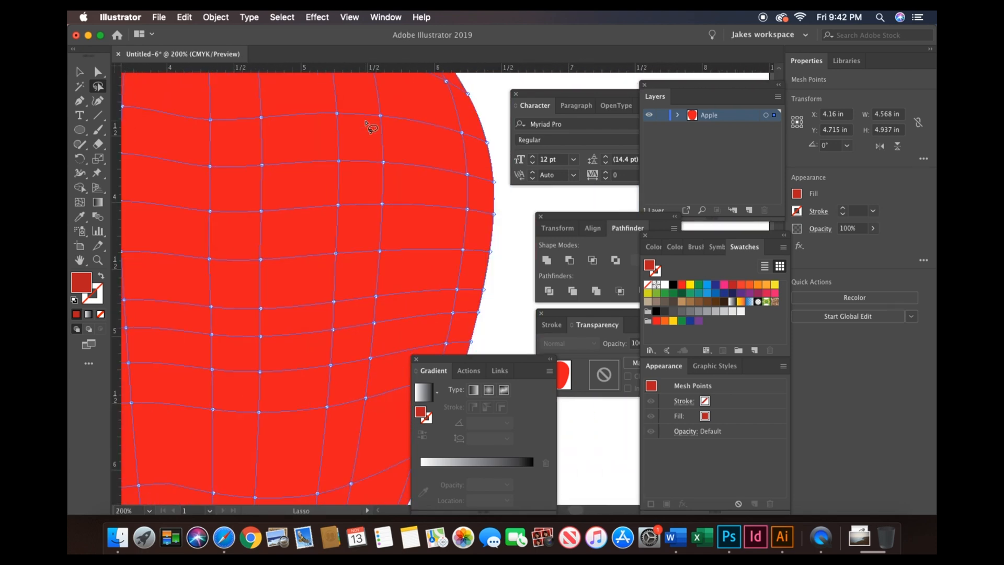
pyautogui.scroll(4, 366, 115)
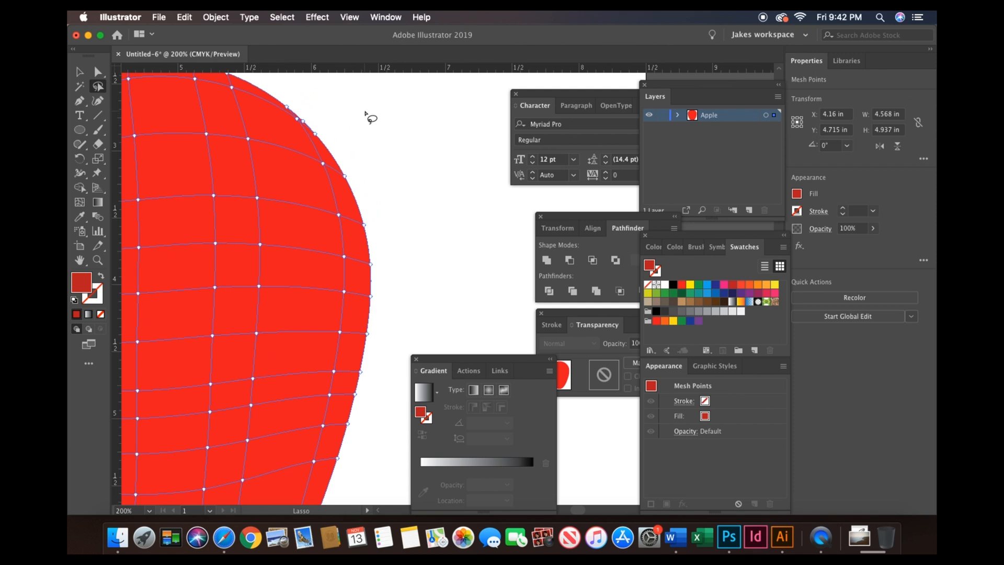
pyautogui.moveTo(285, 88)
pyautogui.mouseDown()
pyautogui.moveTo(331, 169)
pyautogui.moveTo(352, 254)
pyautogui.moveTo(352, 359)
pyautogui.moveTo(308, 517)
pyautogui.moveTo(335, 473)
pyautogui.moveTo(378, 279)
pyautogui.moveTo(404, 63)
pyautogui.moveTo(384, 33)
pyautogui.moveTo(365, 31)
pyautogui.moveTo(315, 216)
pyautogui.moveTo(292, 255)
pyautogui.mouseUp()
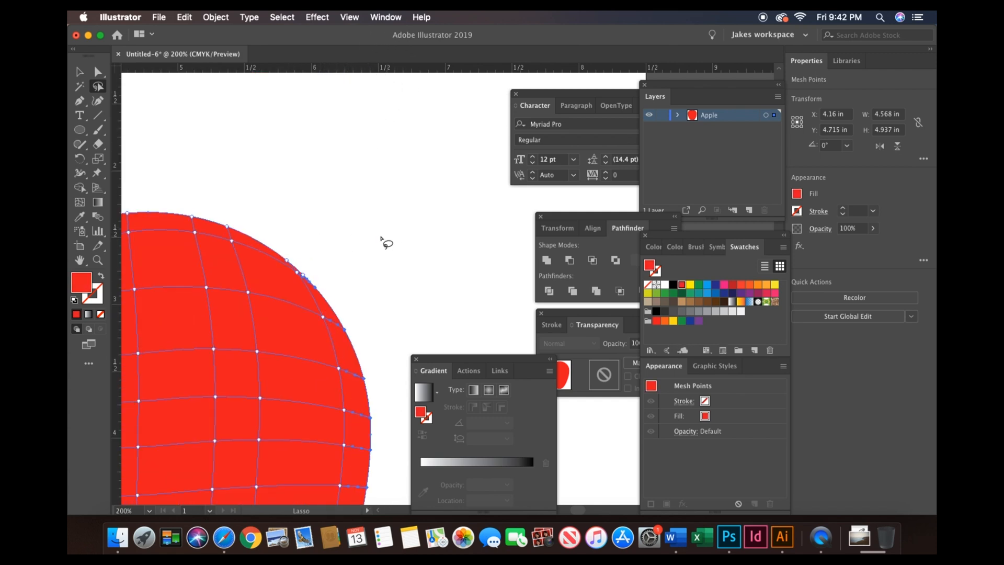
pyautogui.scroll(-3, 385, 240)
pyautogui.scroll(-3, 380, 238)
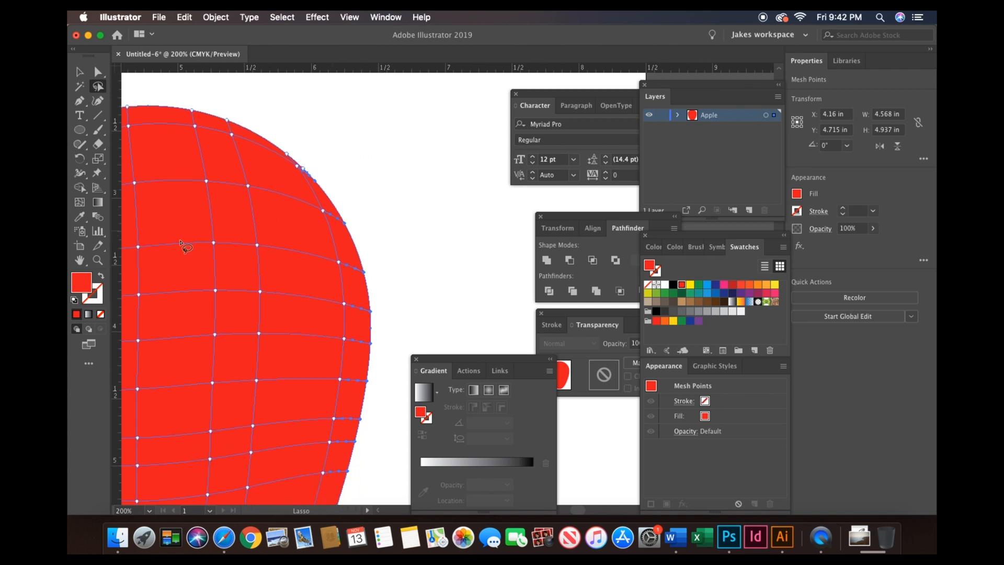
pyautogui.doubleClick(83, 285)
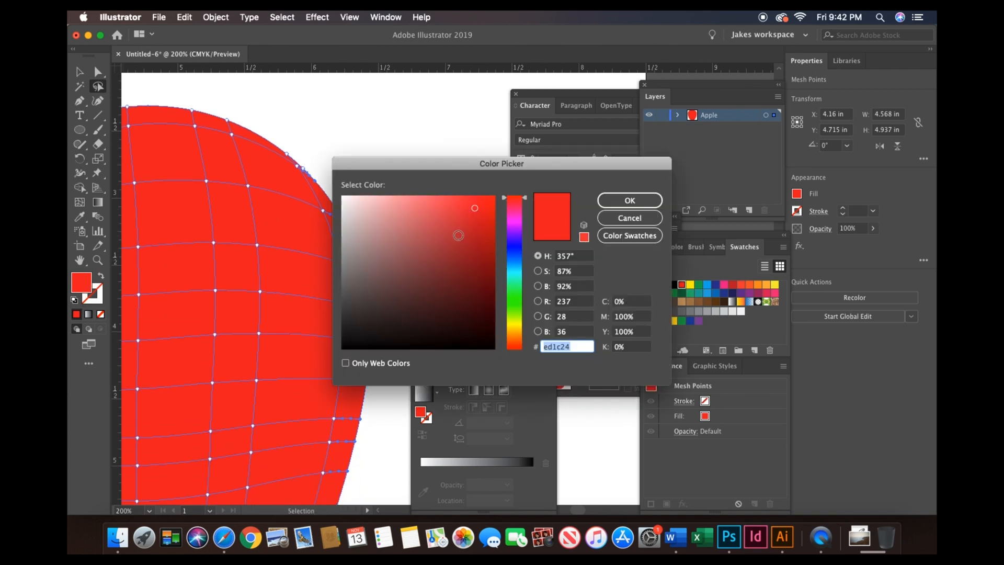
pyautogui.click(468, 197)
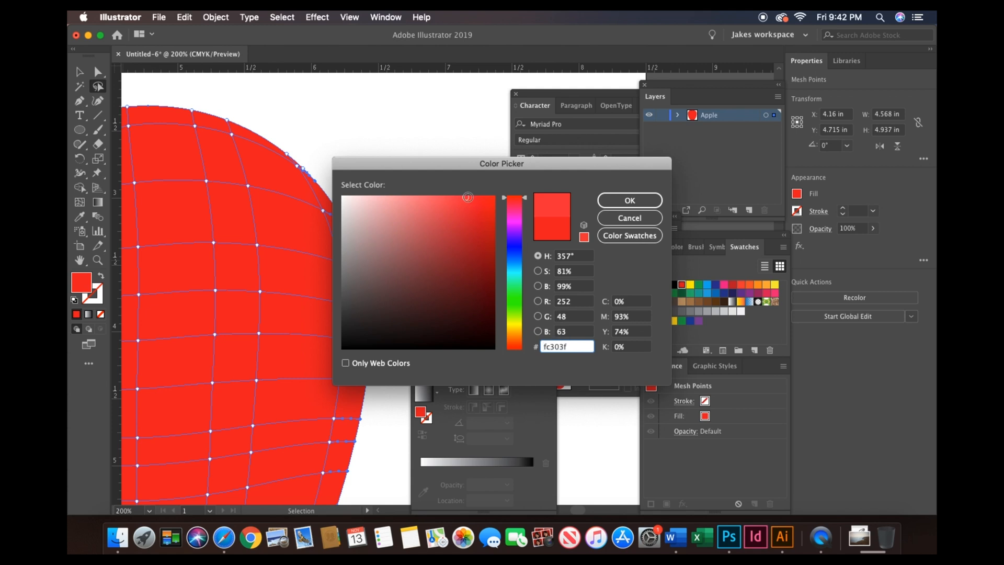
pyautogui.click(449, 197)
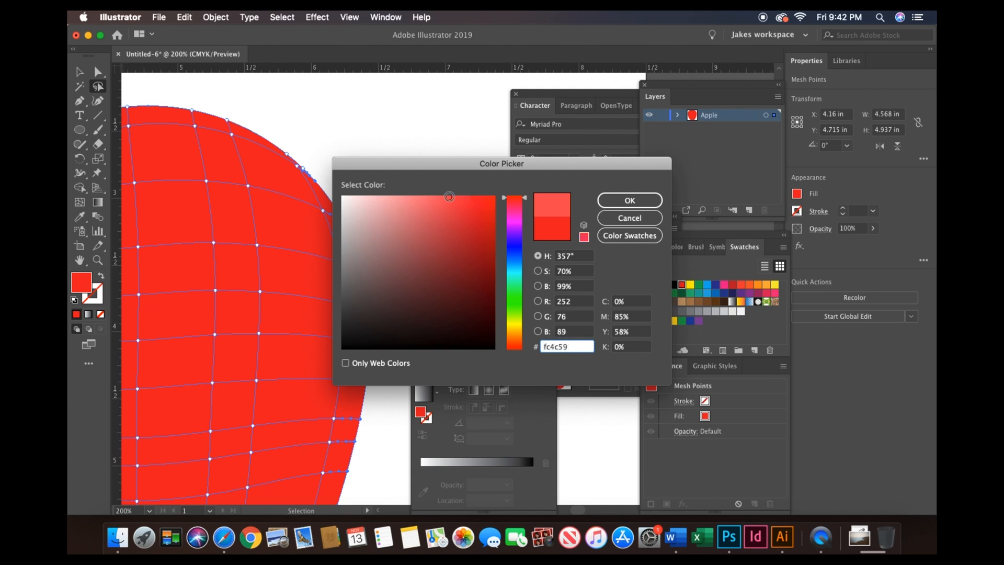
pyautogui.click(623, 200)
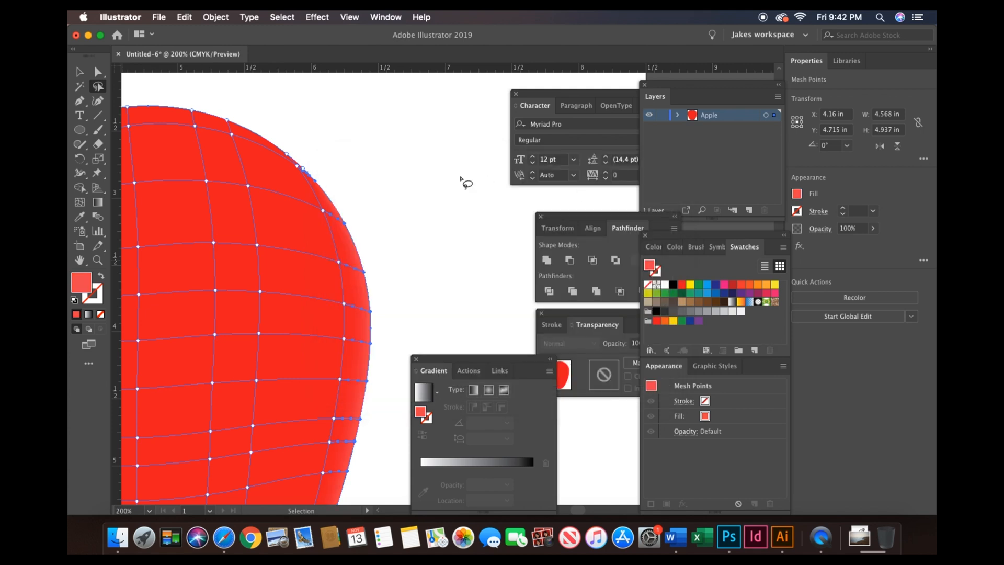
pyautogui.doubleClick(82, 280)
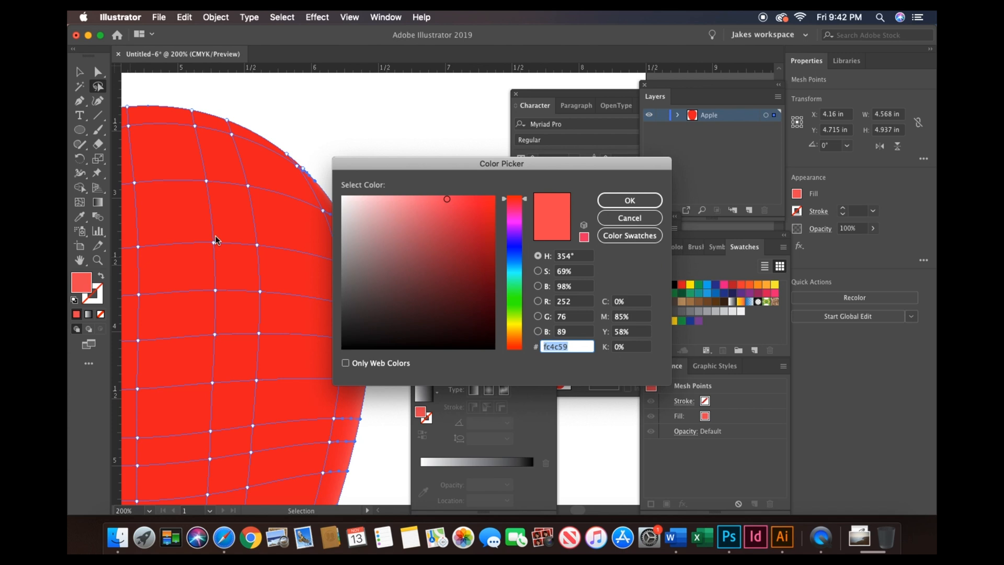
pyautogui.click(402, 197)
pyautogui.click(609, 197)
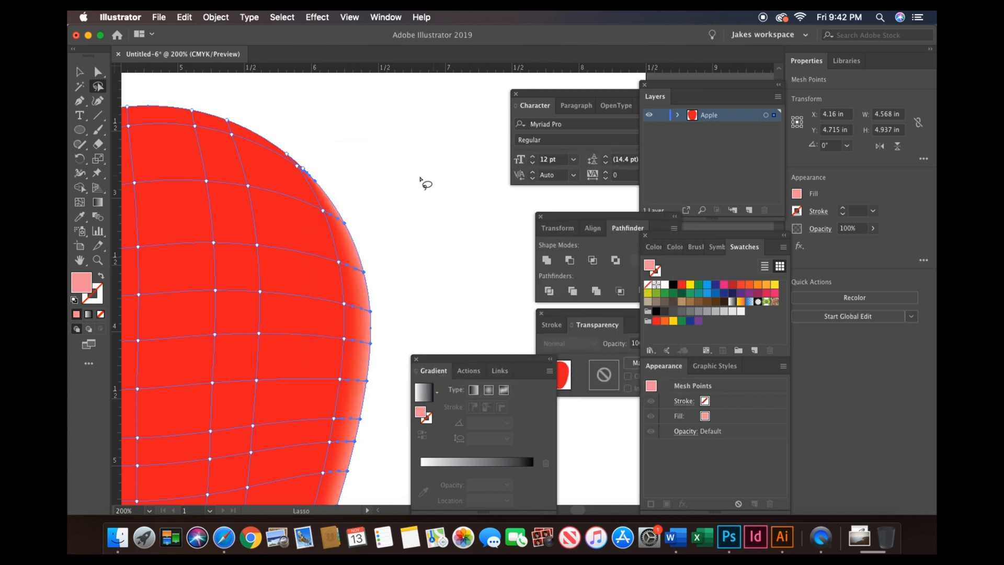
# - Lasso-select a mesh point on the apple's lower right edge and give it the light edge color with the Eyedropper
pyautogui.press('super+minus')
pyautogui.press('super+minus')
pyautogui.press('super+minus')
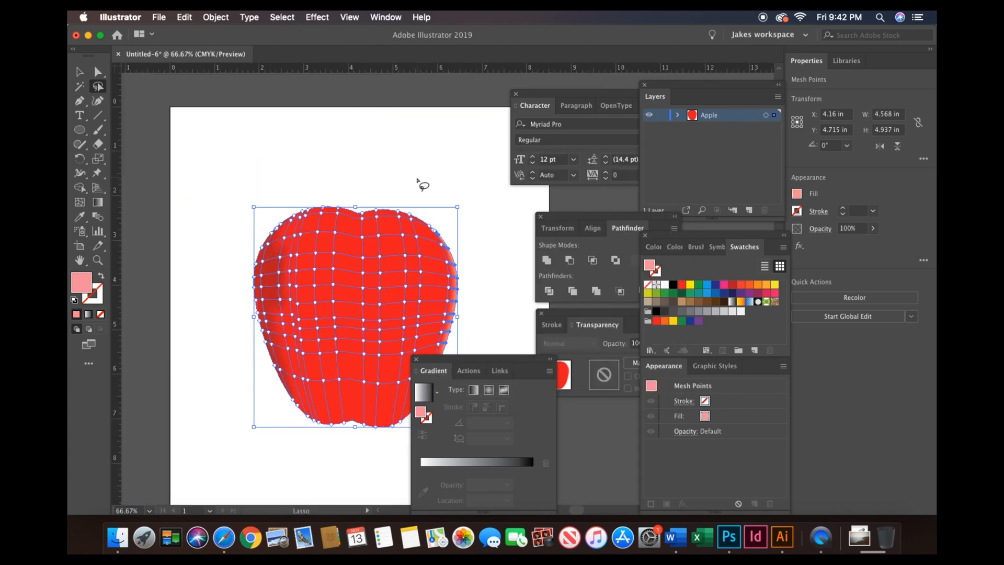
pyautogui.scroll(-3, 418, 183)
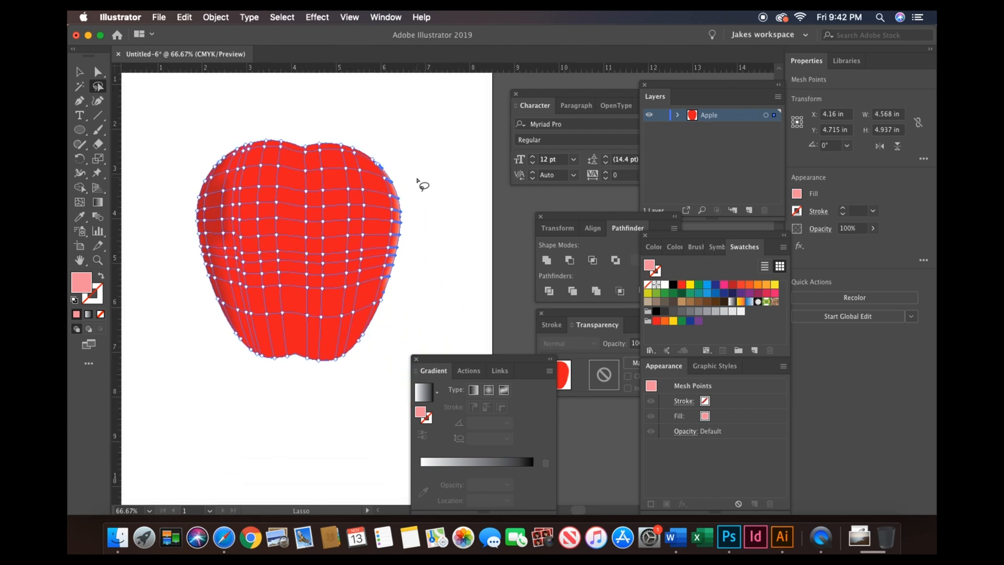
pyautogui.press('super+equal')
pyautogui.press('super+equal')
pyautogui.press('super+equal')
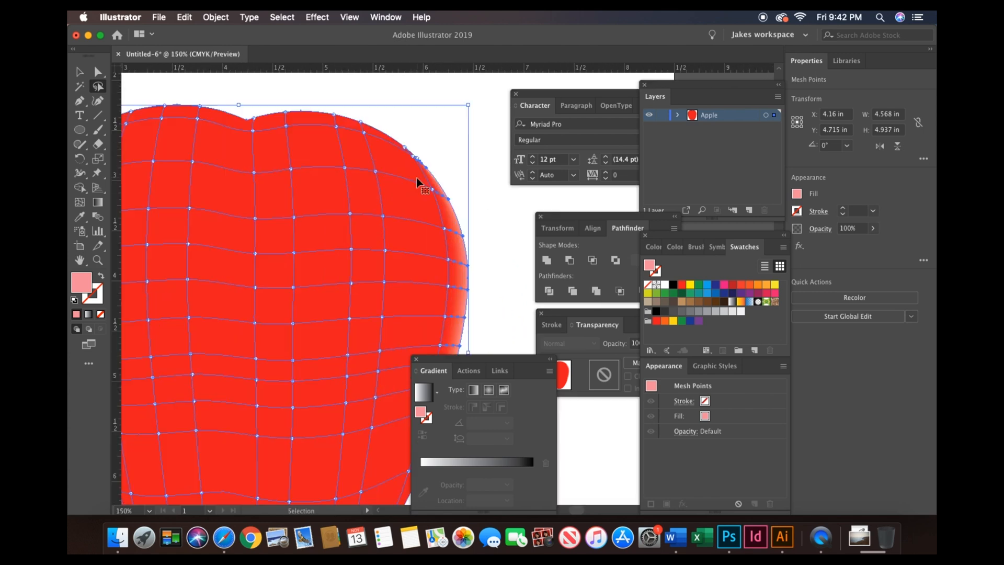
pyautogui.scroll(-5, 418, 183)
pyautogui.hscroll(3, 418, 183)
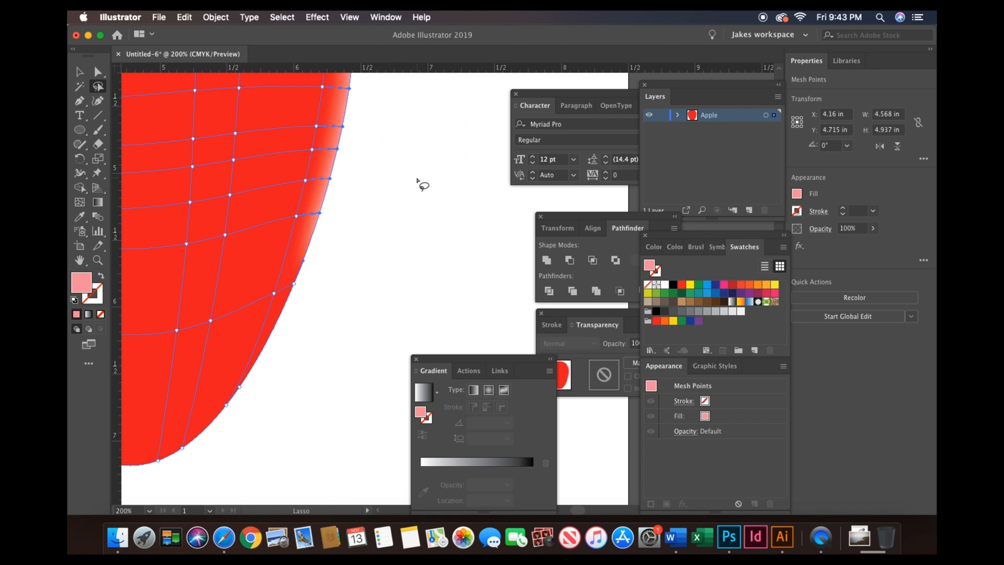
pyautogui.moveTo(301, 235)
pyautogui.mouseDown()
pyautogui.moveTo(252, 362)
pyautogui.moveTo(215, 422)
pyautogui.moveTo(177, 442)
pyautogui.moveTo(185, 449)
pyautogui.moveTo(247, 386)
pyautogui.moveTo(306, 240)
pyautogui.mouseUp()
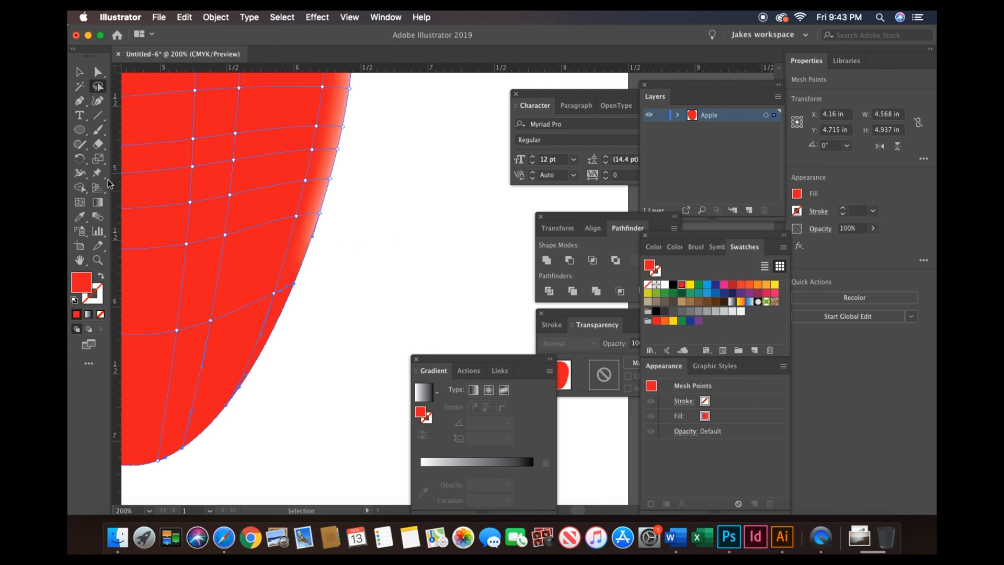
pyautogui.click(79, 216)
pyautogui.click(319, 198)
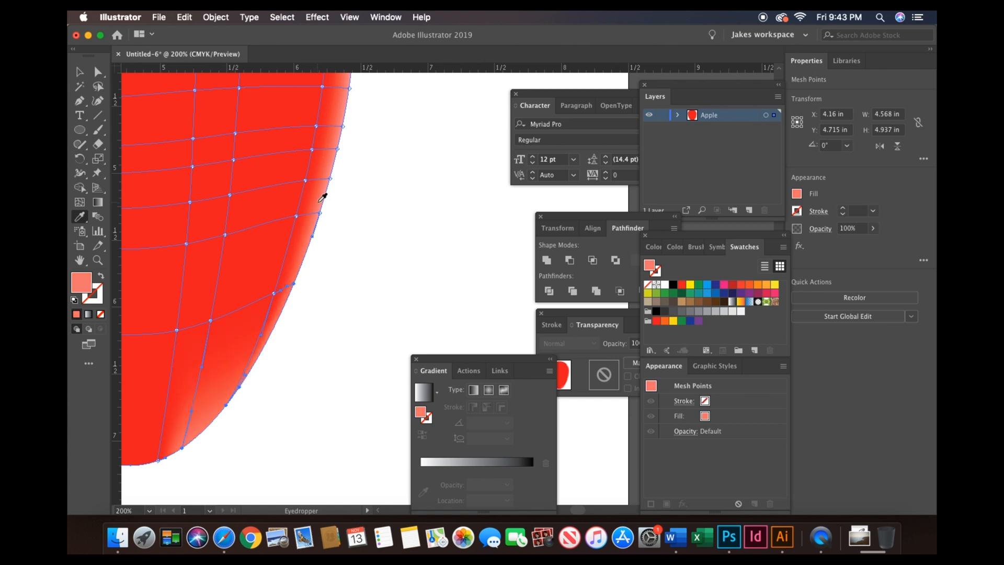
# - Lasso-select a mesh point near the bottom right of the apple and give it the red body color with the Eyedropper
pyautogui.scroll(1, 406, 219)
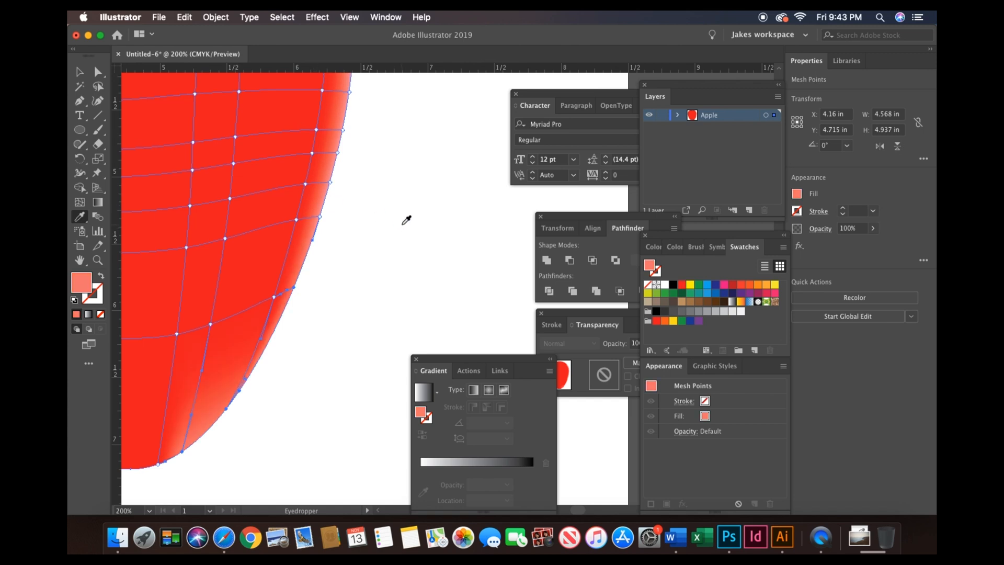
pyautogui.scroll(-3, 222, 299)
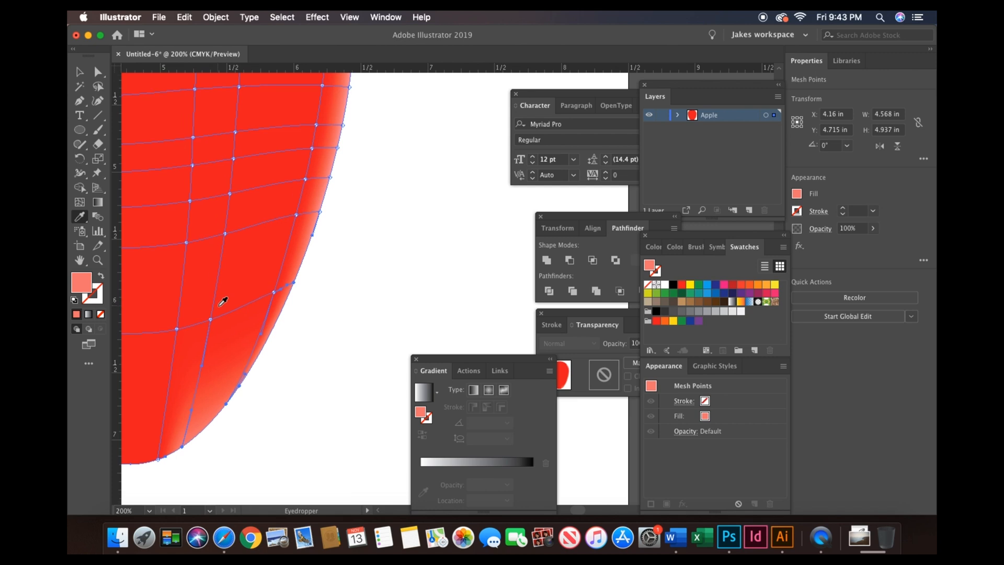
pyautogui.scroll(-2, 222, 300)
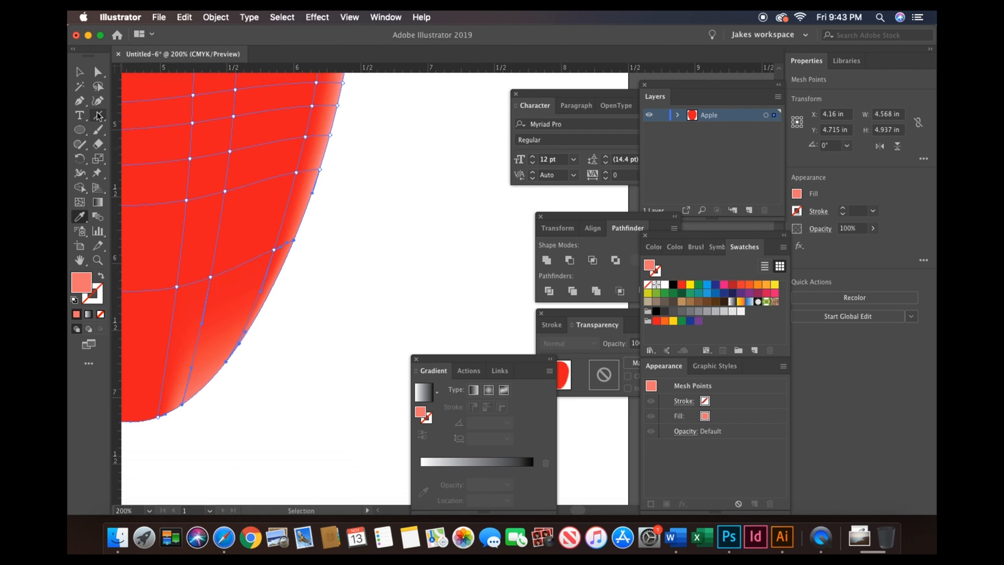
pyautogui.click(97, 87)
pyautogui.moveTo(209, 338)
pyautogui.mouseDown()
pyautogui.moveTo(171, 396)
pyautogui.moveTo(186, 429)
pyautogui.moveTo(211, 325)
pyautogui.mouseUp()
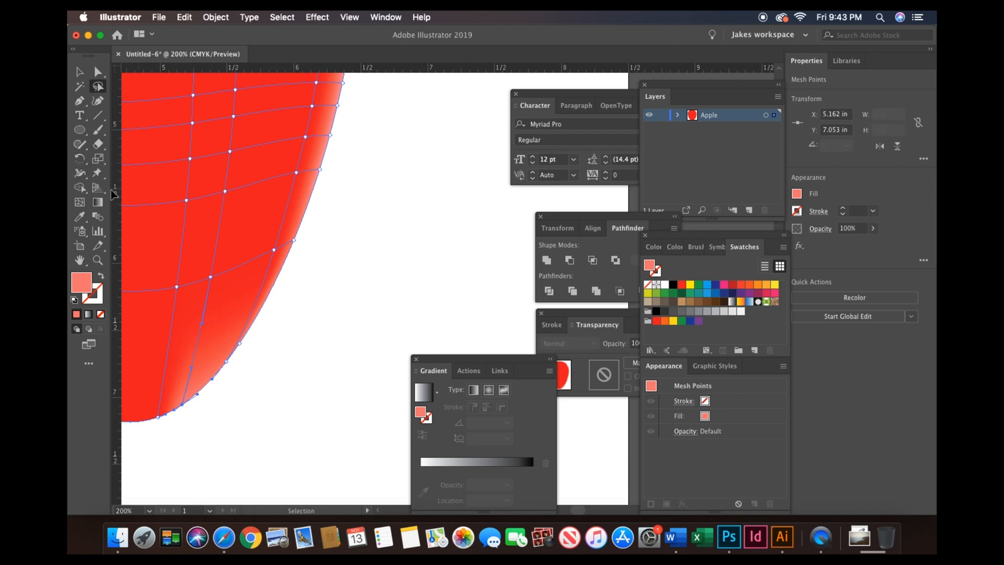
pyautogui.click(80, 216)
pyautogui.click(164, 249)
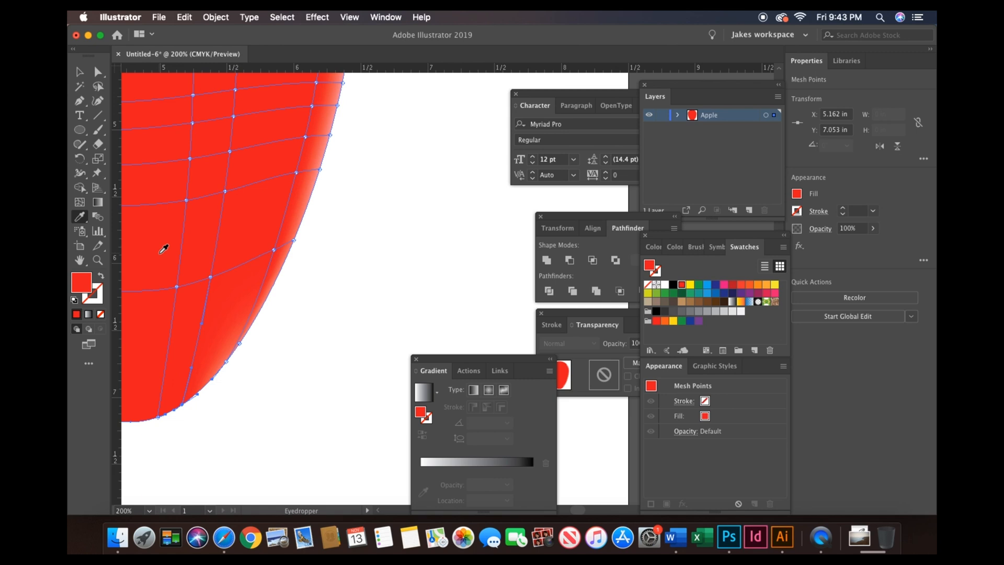
# - Examine the apple's mesh shading around its edges and bottom, then clear the point selection
pyautogui.press('super+minus')
pyautogui.press('super+minus')
pyautogui.press('super+minus')
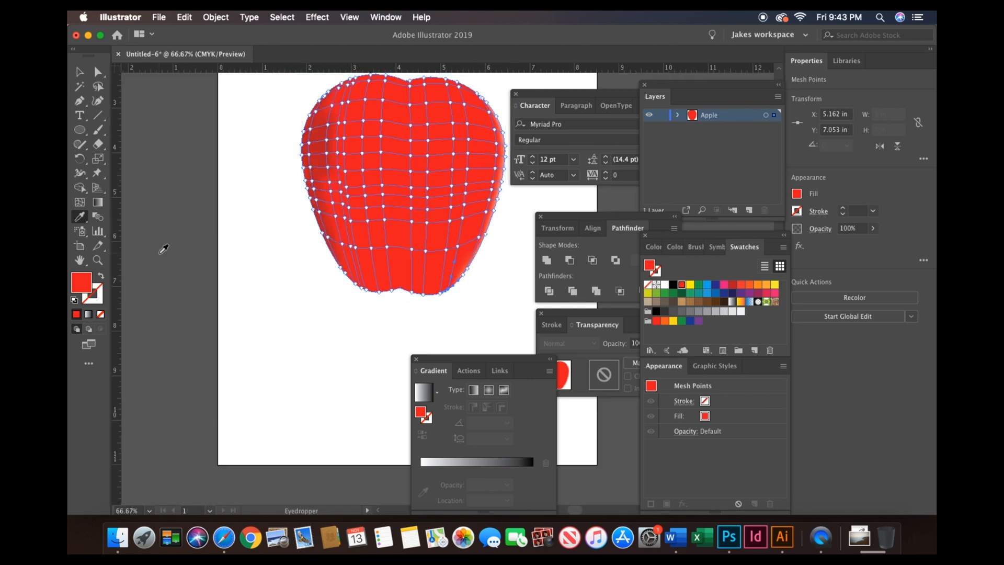
pyautogui.press('super+equal')
pyautogui.press('super+equal')
pyautogui.press('super+equal')
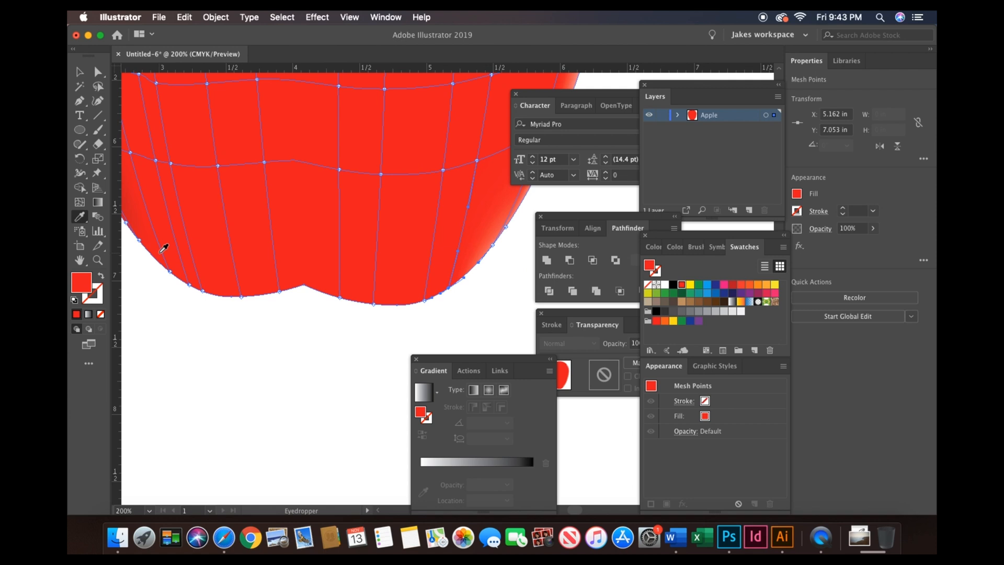
pyautogui.scroll(5, 163, 248)
pyautogui.hscroll(-8, 164, 248)
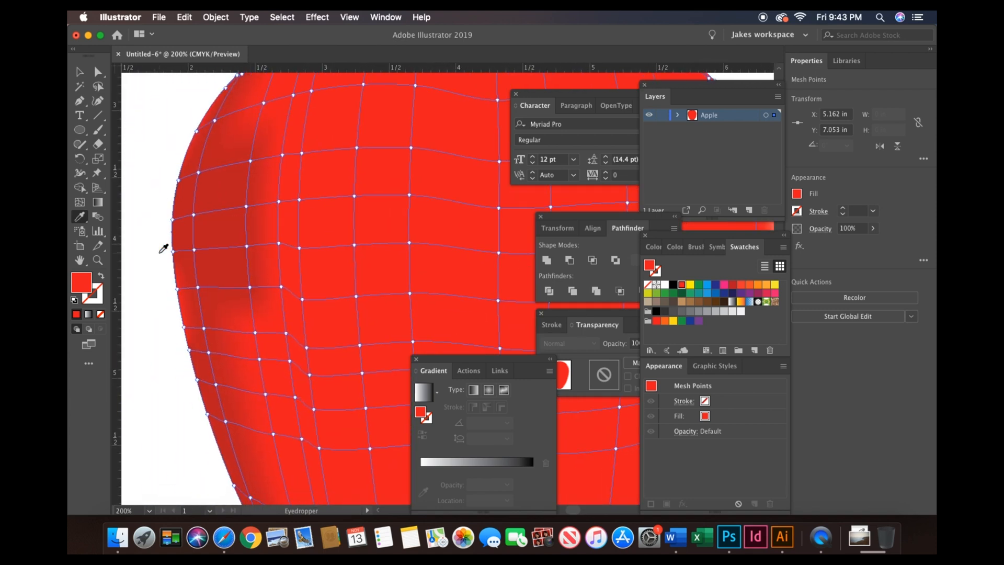
pyautogui.scroll(-3, 164, 248)
pyautogui.hscroll(2, 164, 248)
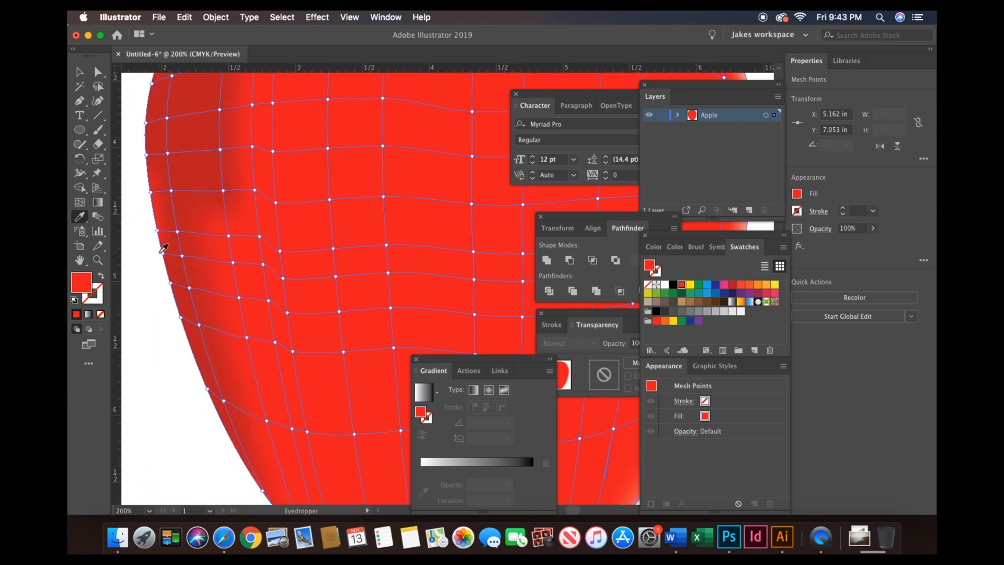
pyautogui.press('super+minus')
pyautogui.press('super+minus')
pyautogui.press('super+minus')
pyautogui.press('q')
pyautogui.moveTo(295, 87)
pyautogui.mouseDown()
pyautogui.moveTo(316, 230)
pyautogui.moveTo(314, 100)
pyautogui.moveTo(295, 87)
pyautogui.mouseUp()
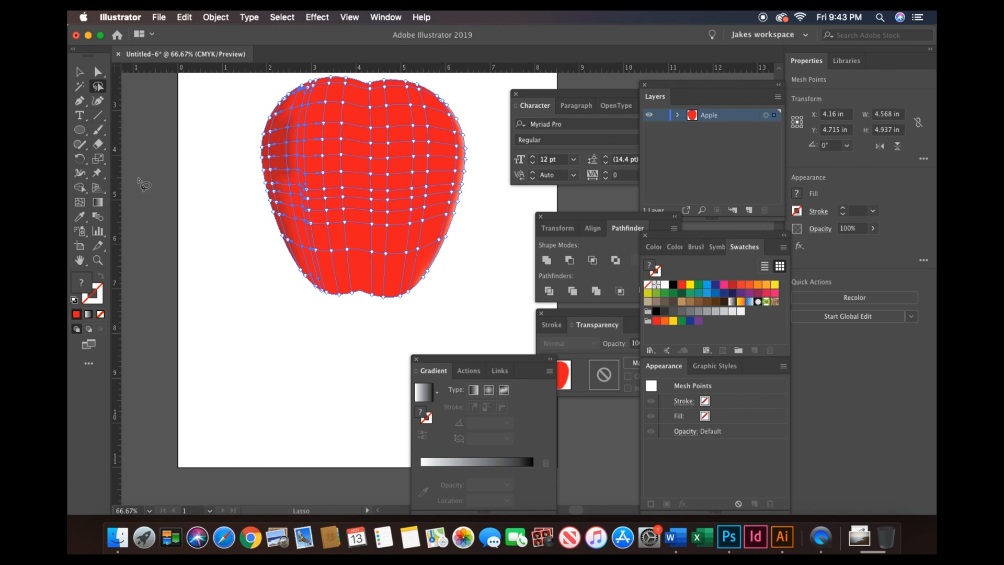
# - Lasso-select a mesh point on the apple's top right edge and give it the red body color with the Eyedropper
pyautogui.click(80, 217)
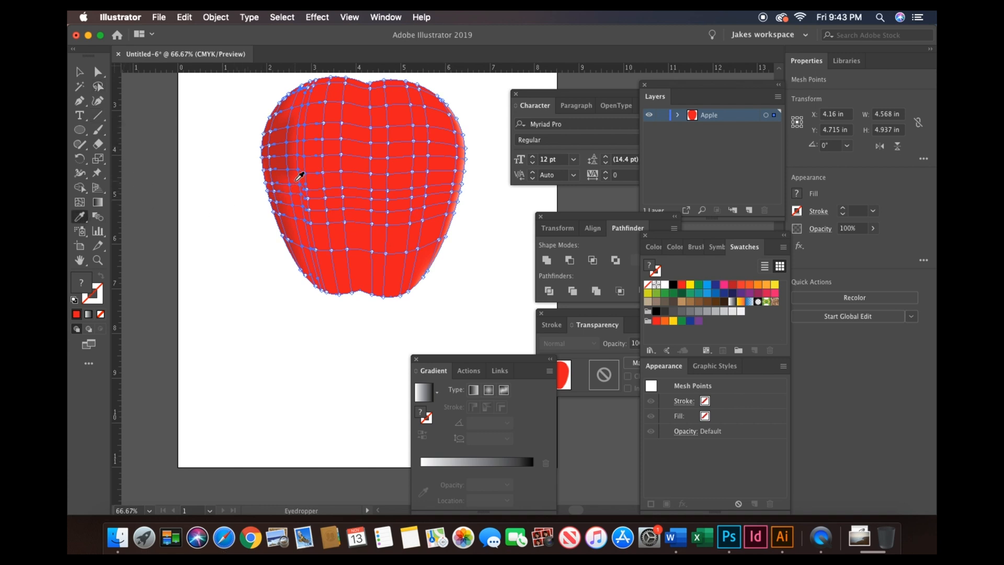
pyautogui.click(284, 157)
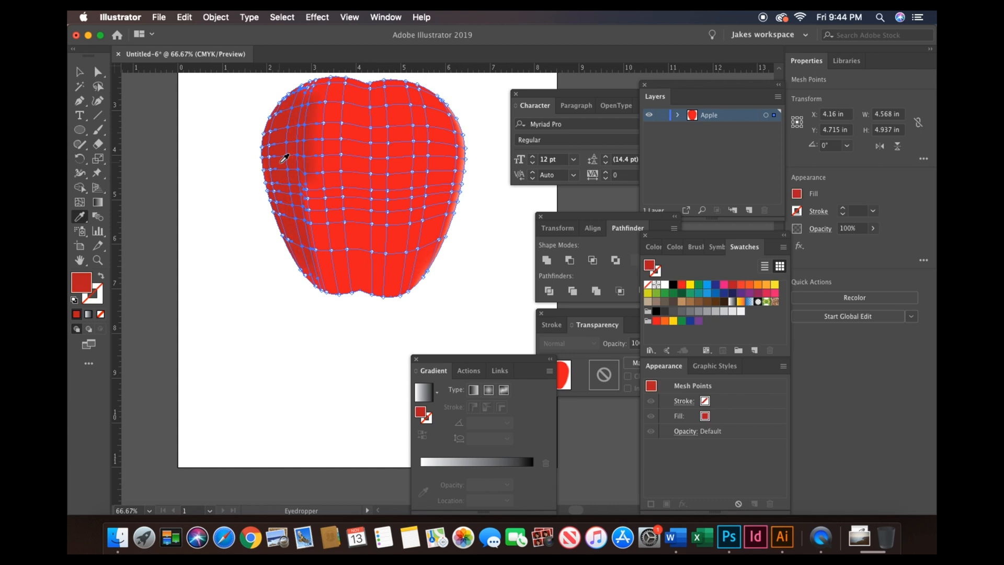
pyautogui.click(98, 87)
pyautogui.moveTo(425, 90); pyautogui.dragTo(426, 88)
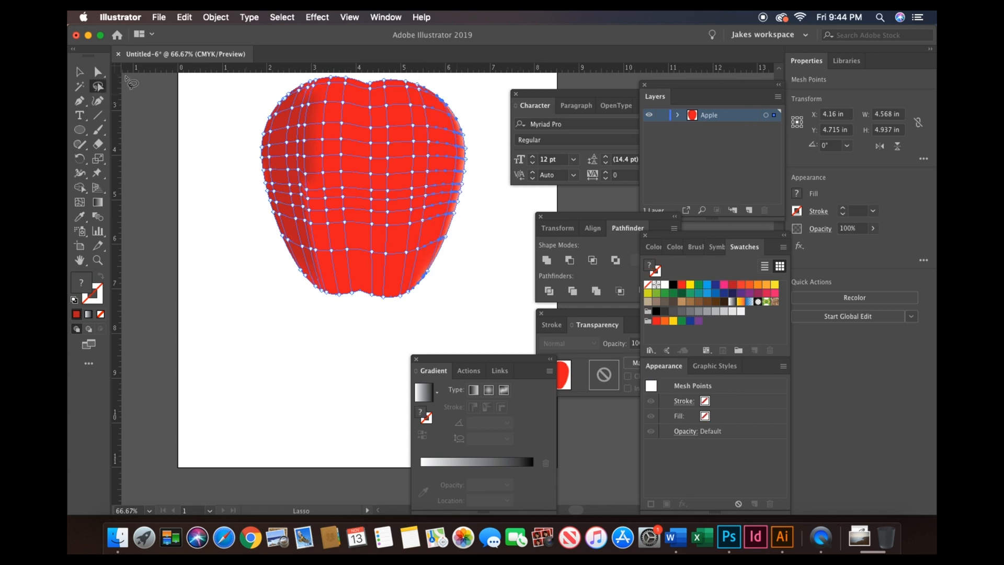
pyautogui.click(80, 219)
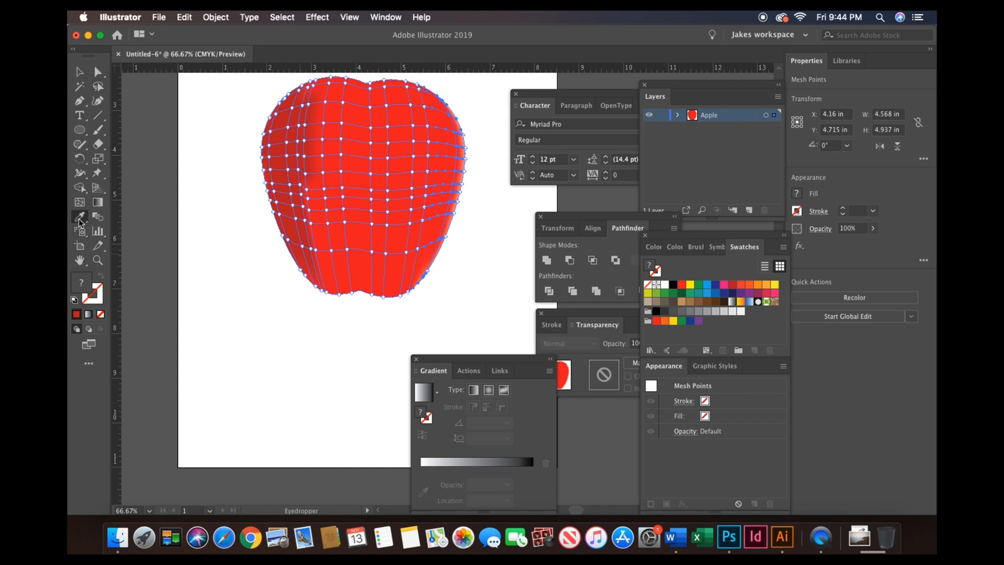
pyautogui.click(310, 117)
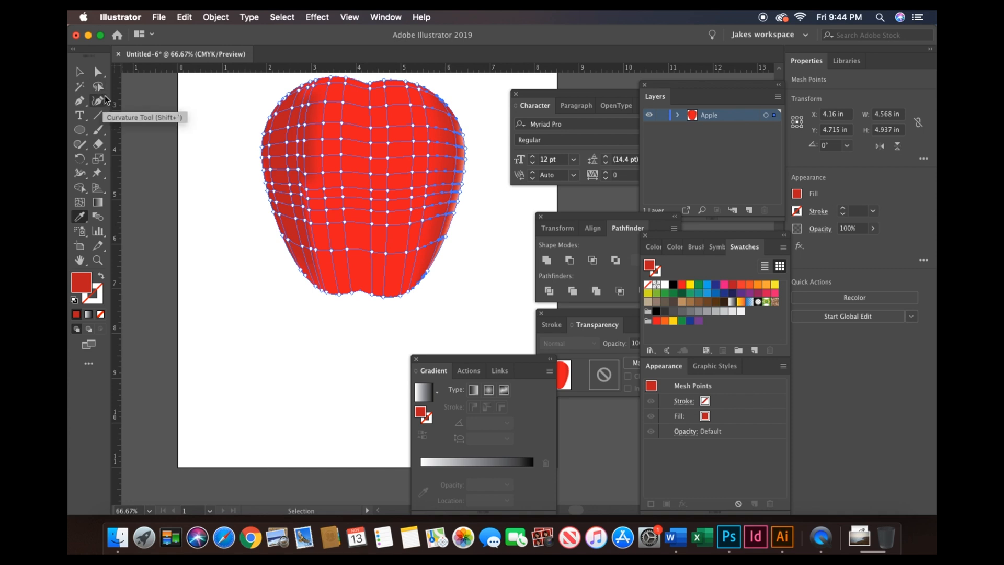
# - Lasso-select a mesh point at the top of the apple's right lobe and give it the color sampled from the right edge
pyautogui.click(98, 86)
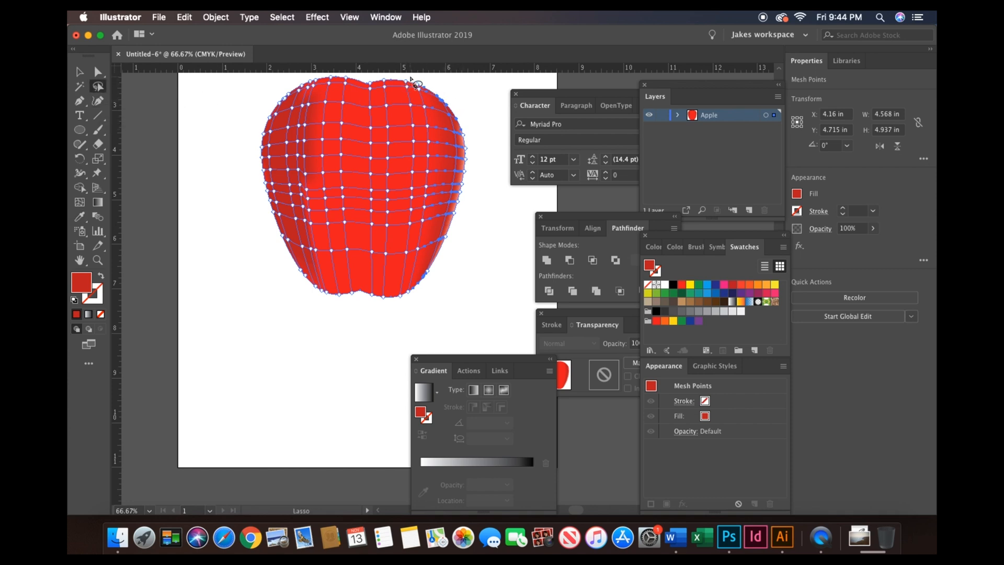
pyautogui.moveTo(411, 78)
pyautogui.mouseDown()
pyautogui.moveTo(422, 139)
pyautogui.moveTo(404, 299)
pyautogui.moveTo(420, 288)
pyautogui.moveTo(439, 141)
pyautogui.moveTo(435, 103)
pyautogui.moveTo(408, 79)
pyautogui.mouseUp()
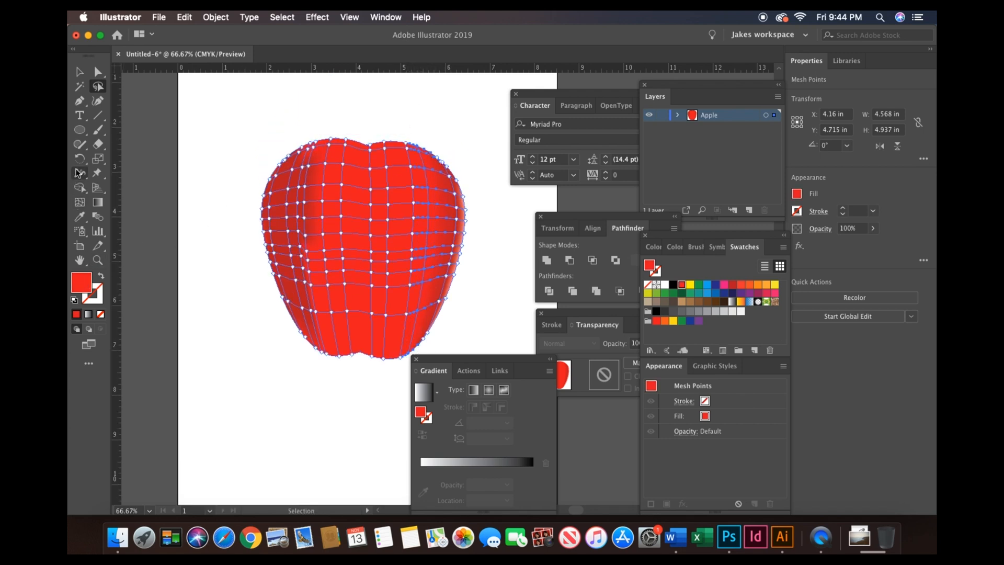
pyautogui.click(77, 219)
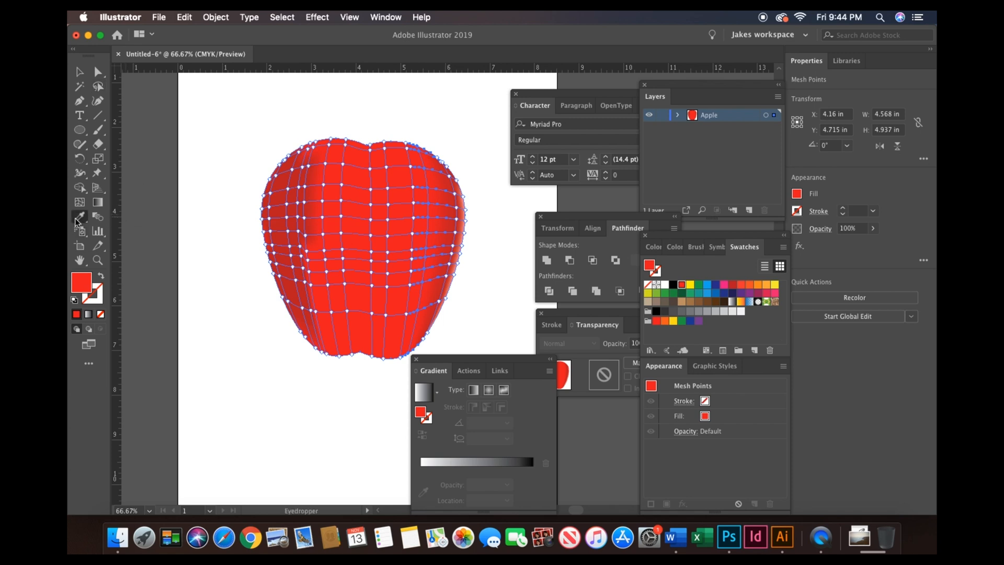
pyautogui.click(455, 226)
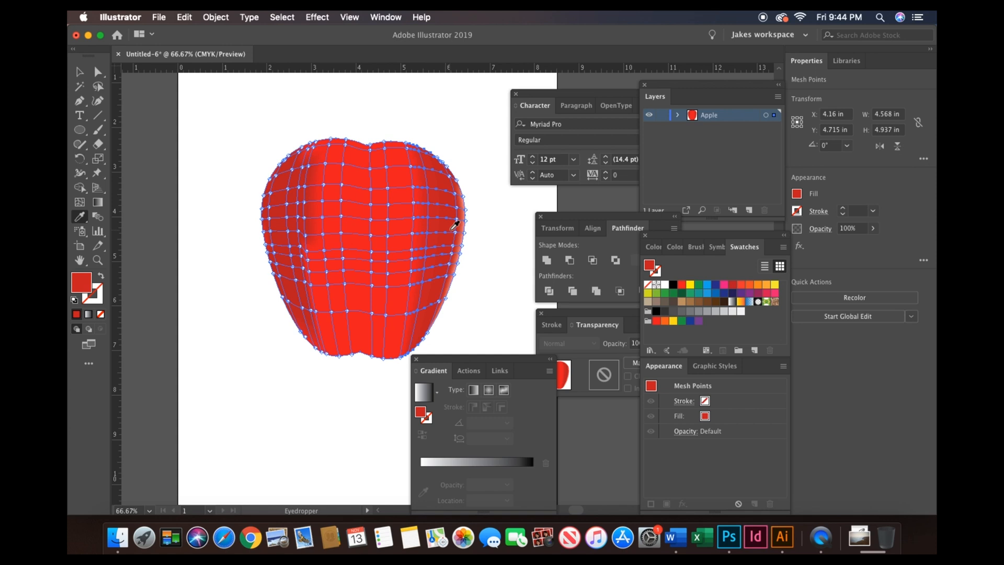
pyautogui.scroll(-10, 426, 216)
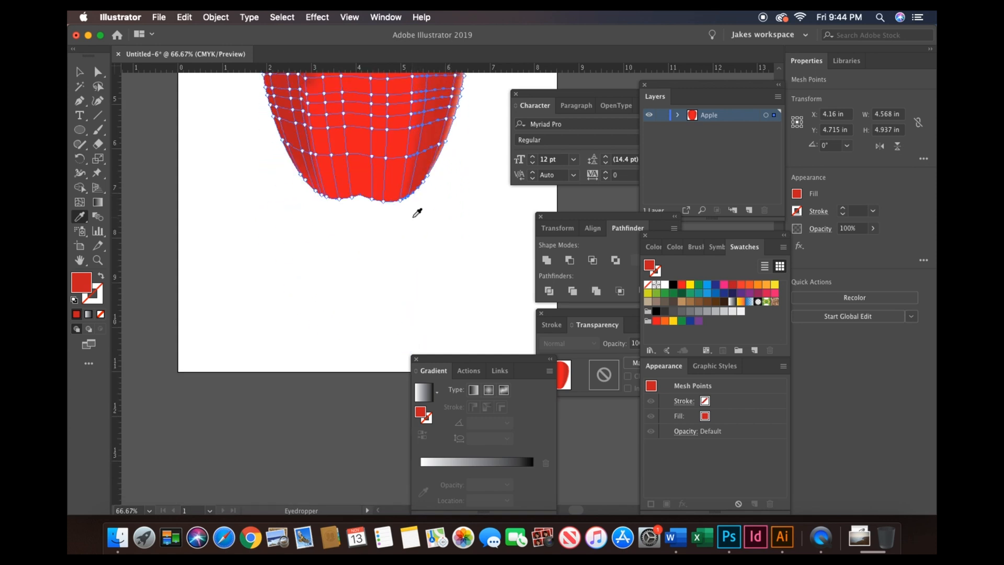
pyautogui.scroll(7, 417, 213)
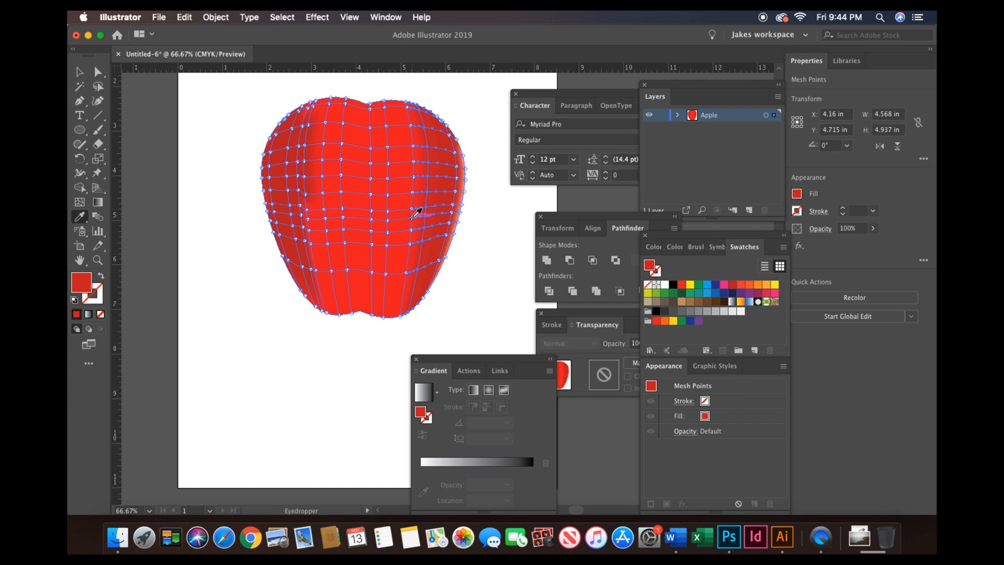
# - Lasso-select a mesh point on the apple's upper left edge, give it the light edge color with the Eyedropper, then deselect
pyautogui.click(98, 86)
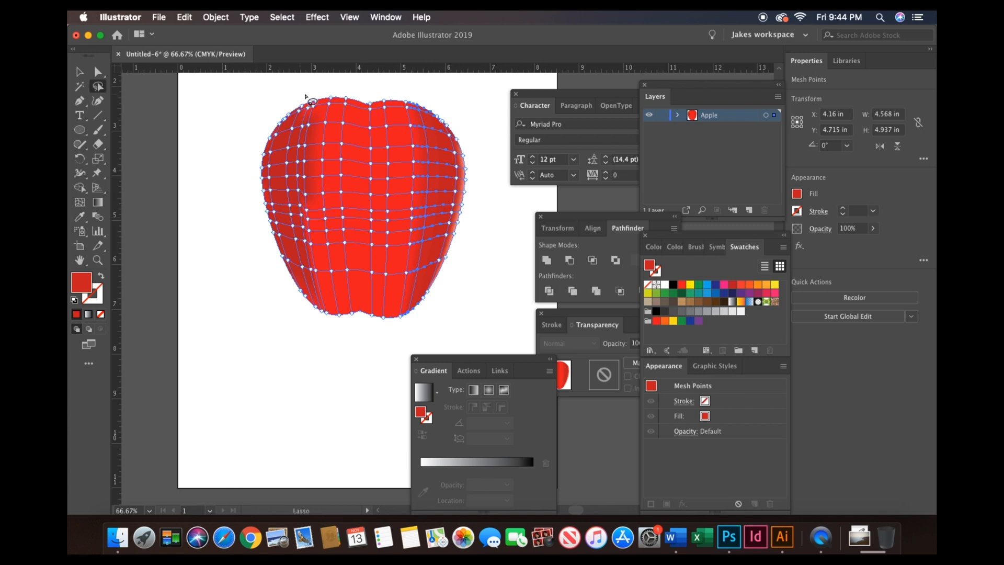
pyautogui.moveTo(334, 92)
pyautogui.mouseDown()
pyautogui.moveTo(281, 110)
pyautogui.moveTo(265, 148)
pyautogui.moveTo(323, 144)
pyautogui.moveTo(347, 104)
pyautogui.moveTo(318, 87)
pyautogui.mouseUp()
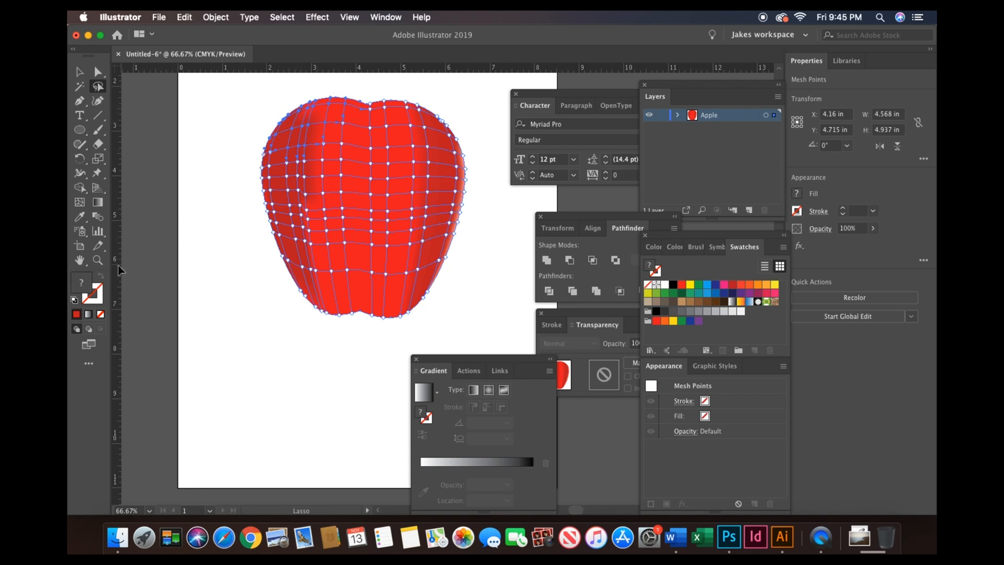
pyautogui.click(79, 216)
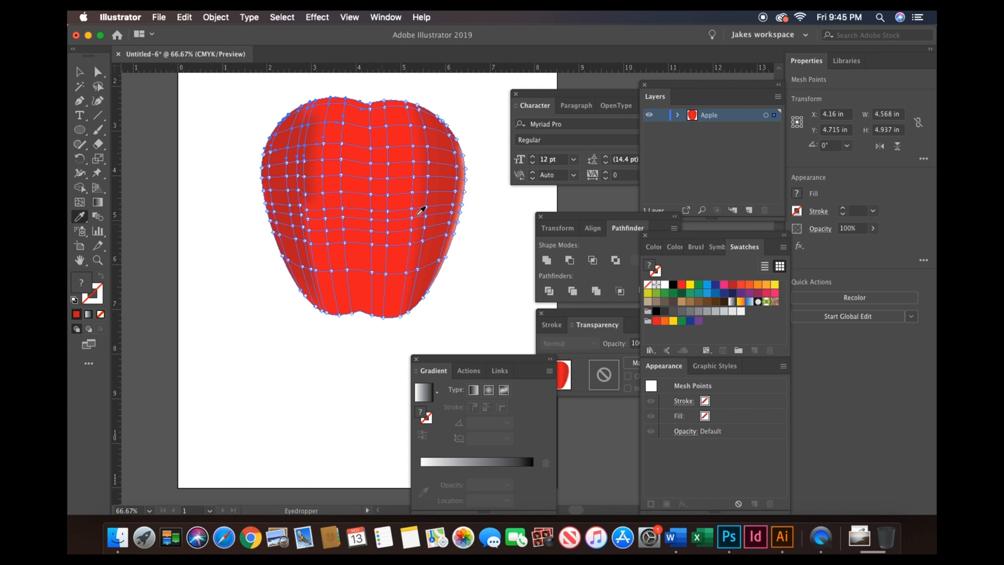
pyautogui.click(449, 245)
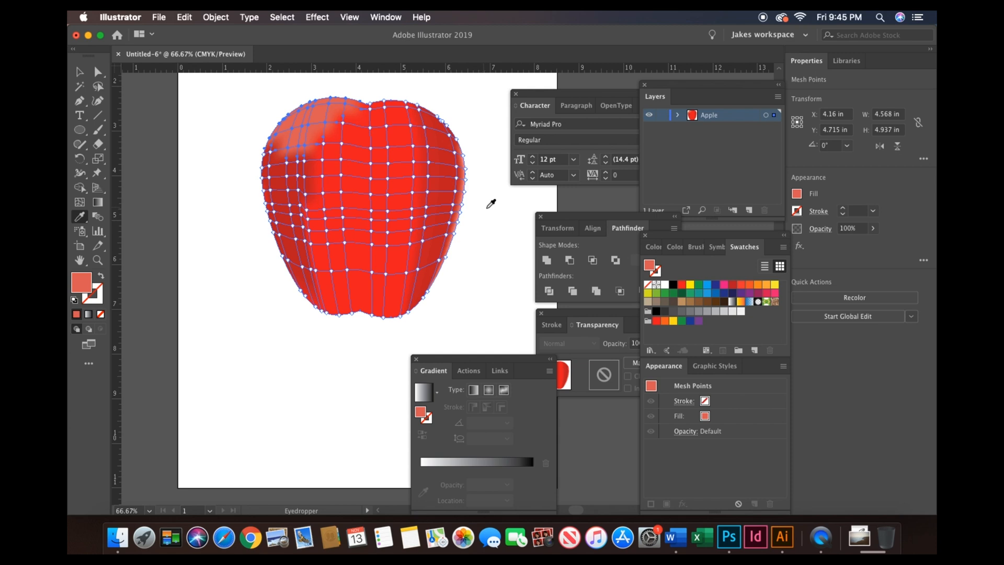
pyautogui.click(79, 71)
pyautogui.click(219, 149)
pyautogui.scroll(5, 219, 152)
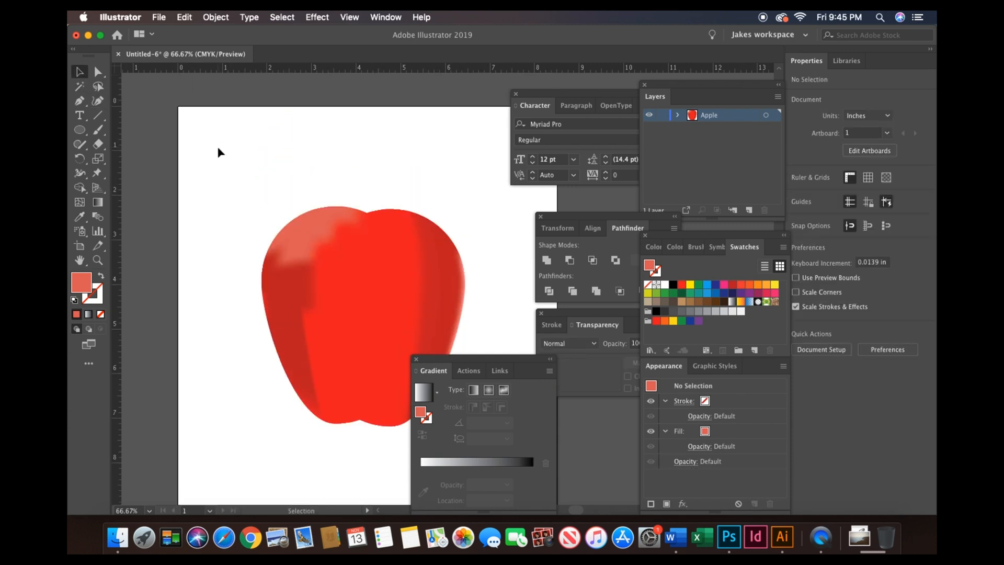
# - Try to drag a mesh point on the apple's upper left with Direct Selection, and undo the move
pyautogui.press('super+minus')
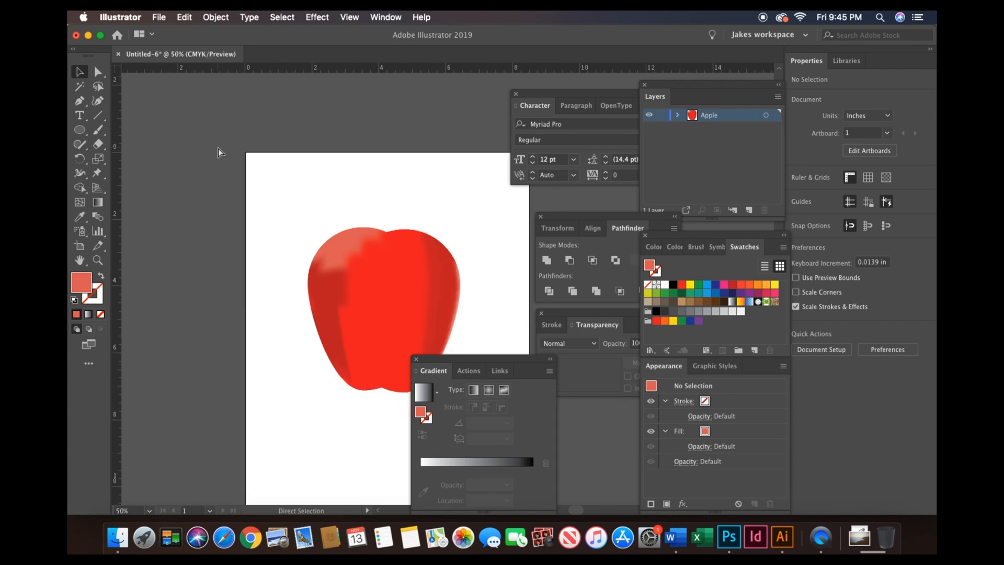
pyautogui.press('super+equal')
pyautogui.press('super+equal')
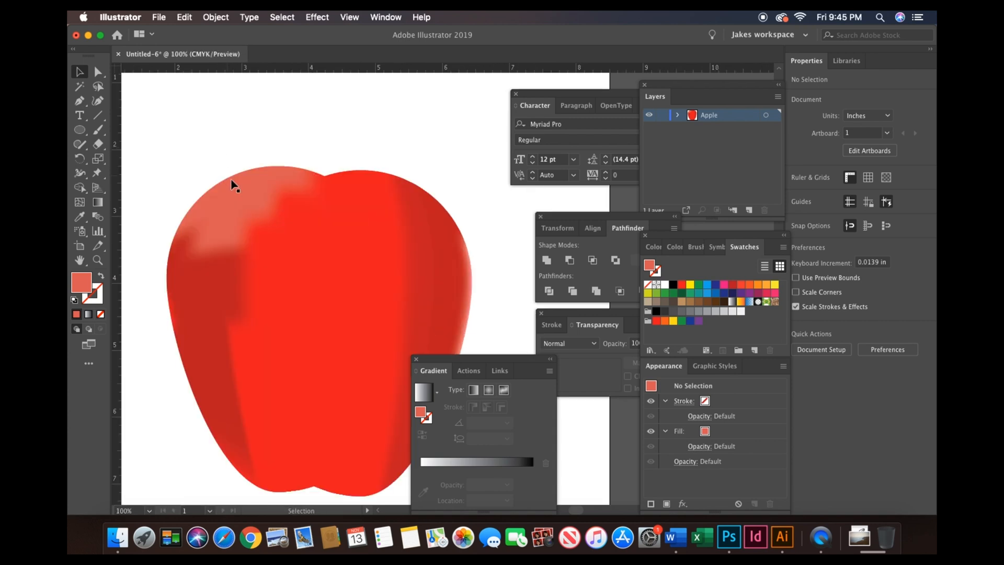
pyautogui.click(234, 187)
pyautogui.click(99, 75)
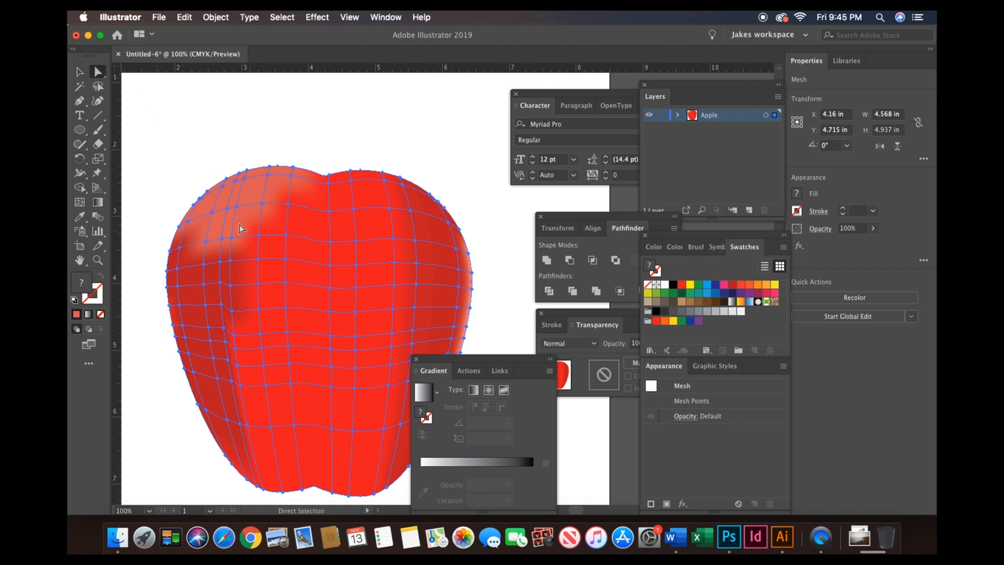
pyautogui.moveTo(234, 221); pyautogui.dragTo(180, 236)
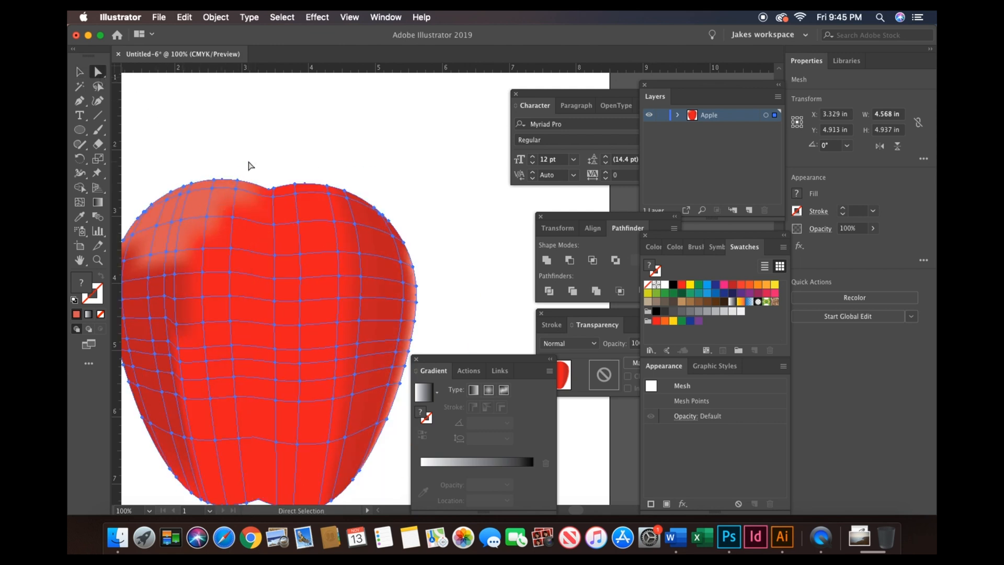
pyautogui.press('super+z')
# - Lasso-select a mesh point in the apple's upper left area and give it the red sampled from the left side
pyautogui.click(98, 86)
pyautogui.moveTo(249, 229)
pyautogui.mouseDown()
pyautogui.moveTo(205, 229)
pyautogui.moveTo(184, 240)
pyautogui.moveTo(184, 256)
pyautogui.moveTo(213, 271)
pyautogui.moveTo(241, 229)
pyautogui.mouseUp()
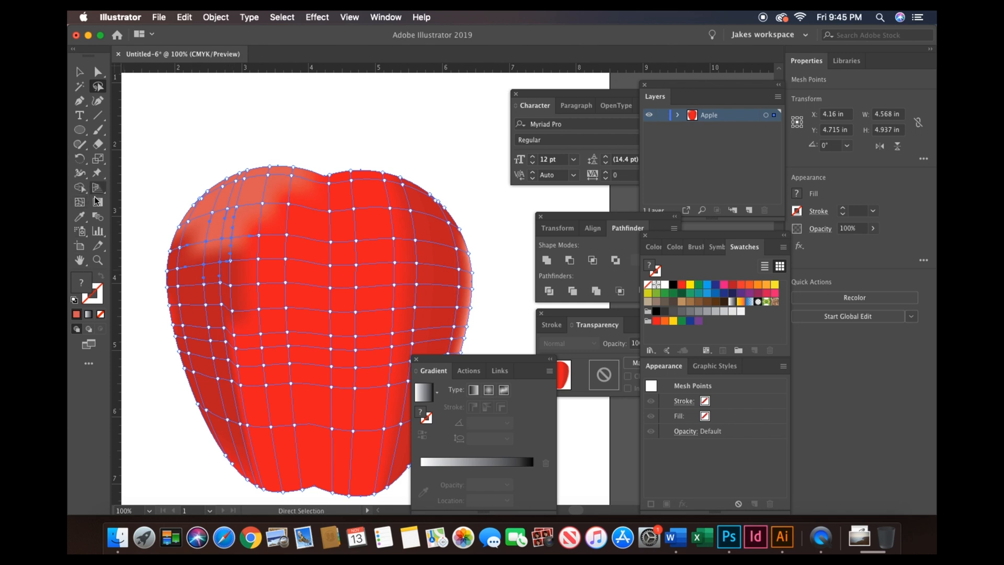
pyautogui.click(83, 222)
pyautogui.click(199, 273)
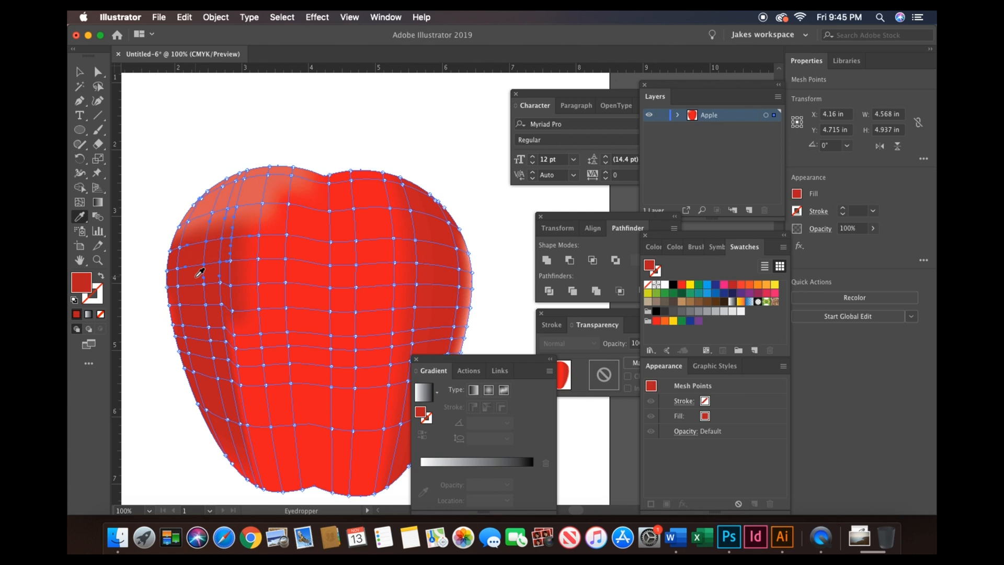
# - Lasso-select the mesh points down the apple's central crease and give them the color sampled from the right edge
pyautogui.click(98, 86)
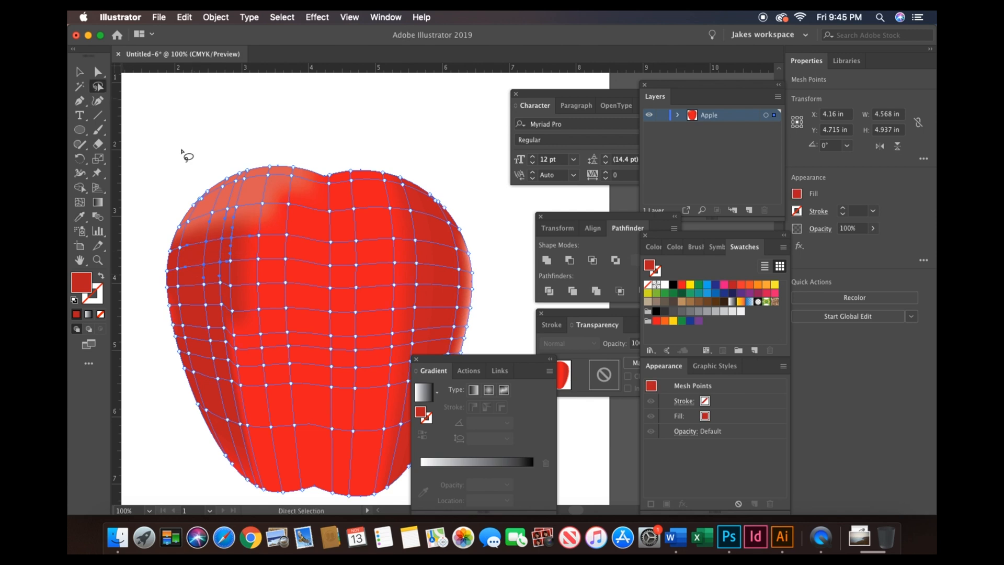
pyautogui.moveTo(301, 205)
pyautogui.mouseDown()
pyautogui.moveTo(267, 232)
pyautogui.moveTo(281, 318)
pyautogui.moveTo(274, 354)
pyautogui.moveTo(301, 495)
pyautogui.moveTo(317, 483)
pyautogui.moveTo(331, 375)
pyautogui.moveTo(325, 259)
pyautogui.moveTo(300, 202)
pyautogui.mouseUp()
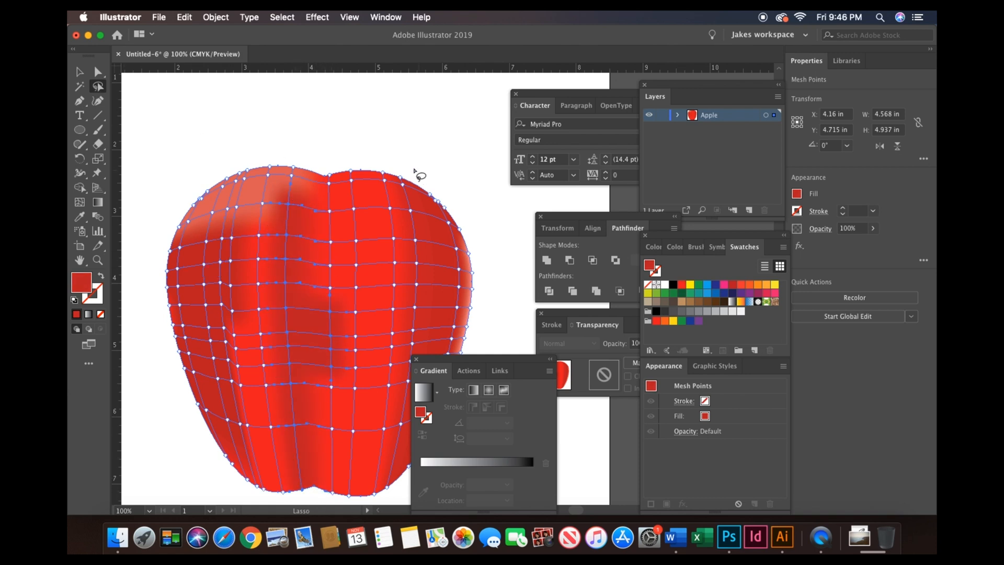
pyautogui.moveTo(329, 159)
pyautogui.mouseDown()
pyautogui.moveTo(319, 482)
pyautogui.moveTo(339, 511)
pyautogui.moveTo(381, 496)
pyautogui.moveTo(398, 322)
pyautogui.moveTo(417, 256)
pyautogui.moveTo(413, 96)
pyautogui.moveTo(378, 67)
pyautogui.moveTo(340, 91)
pyautogui.moveTo(326, 254)
pyautogui.mouseUp()
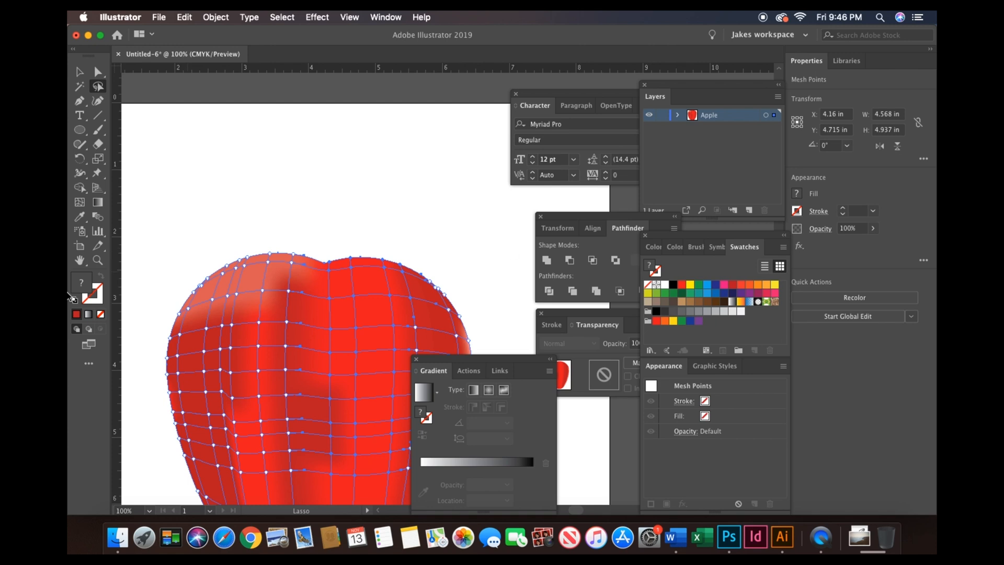
pyautogui.click(79, 215)
pyautogui.click(440, 323)
pyautogui.scroll(-10, 405, 297)
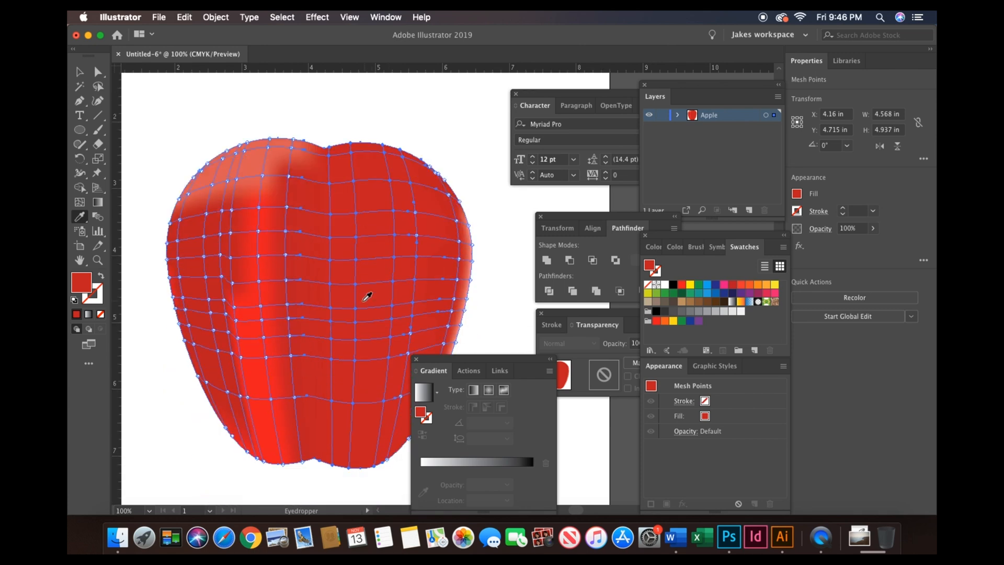
pyautogui.scroll(5, 367, 297)
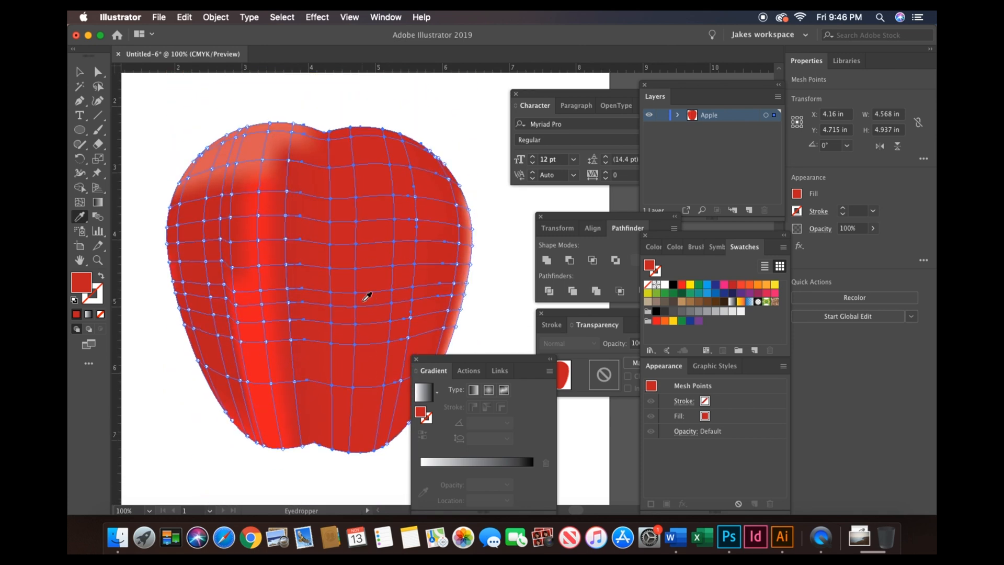
# - Lasso-select a mesh point near the top of the crease and give it the red body color with the Eyedropper
pyautogui.click(98, 86)
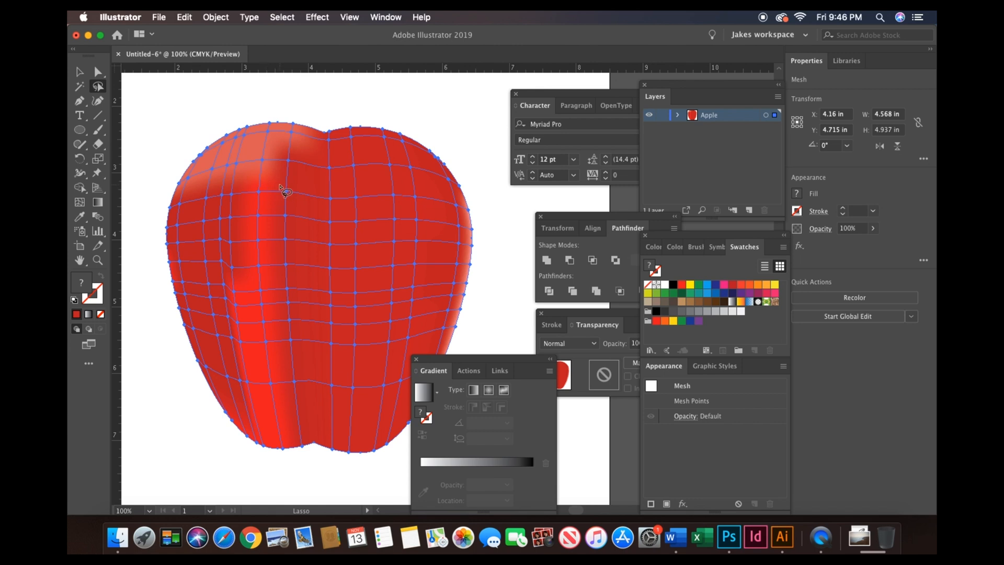
pyautogui.moveTo(280, 185)
pyautogui.mouseDown()
pyautogui.moveTo(245, 191)
pyautogui.moveTo(232, 236)
pyautogui.moveTo(230, 341)
pyautogui.moveTo(250, 427)
pyautogui.moveTo(296, 458)
pyautogui.moveTo(308, 351)
pyautogui.moveTo(291, 218)
pyautogui.moveTo(271, 183)
pyautogui.mouseUp()
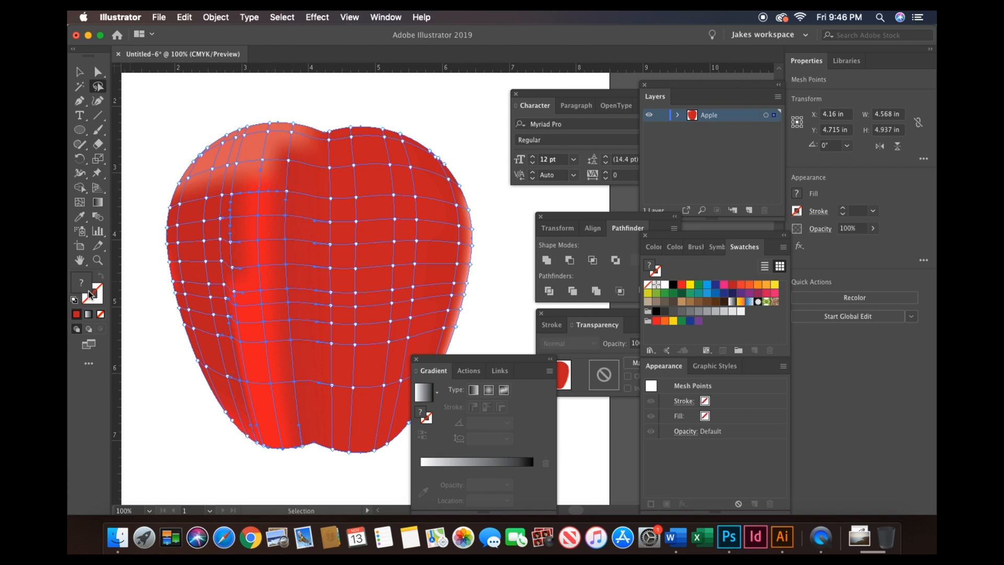
pyautogui.click(80, 217)
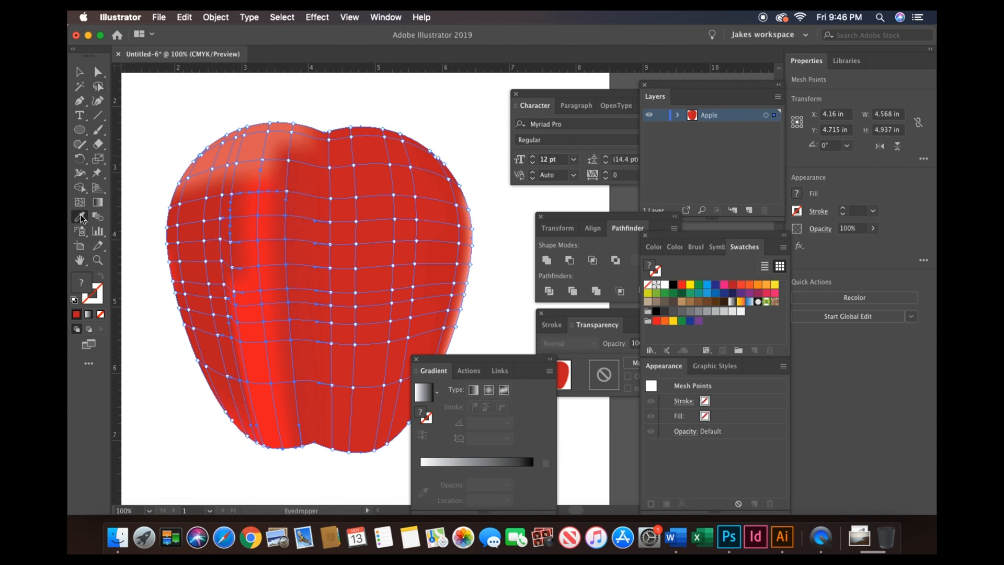
pyautogui.click(365, 338)
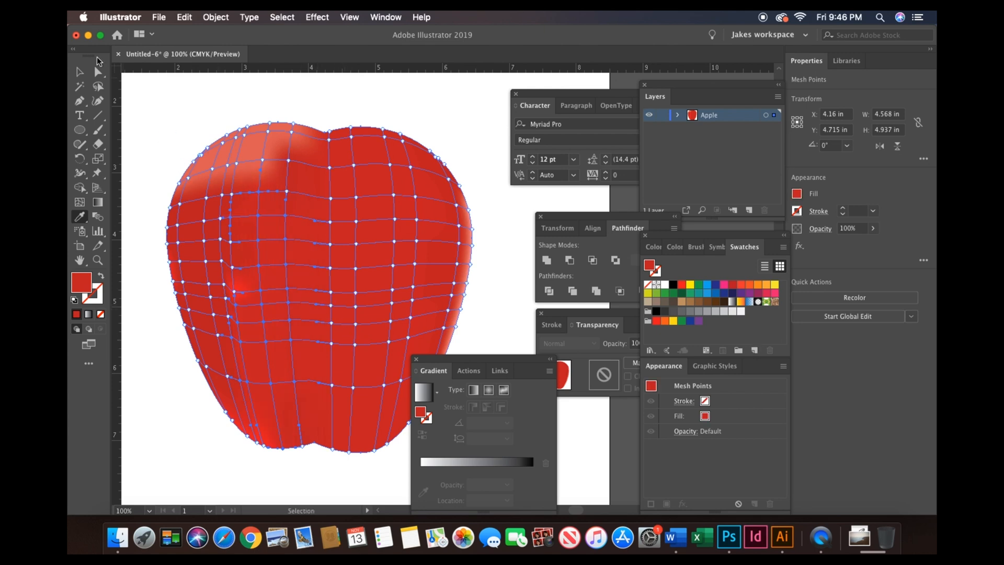
# - Lasso-select a mesh point on the apple's lower left and give it the color sampled near the bottom right
pyautogui.click(98, 86)
pyautogui.moveTo(248, 288)
pyautogui.mouseDown()
pyautogui.moveTo(224, 274)
pyautogui.moveTo(207, 293)
pyautogui.moveTo(253, 316)
pyautogui.moveTo(242, 278)
pyautogui.mouseUp()
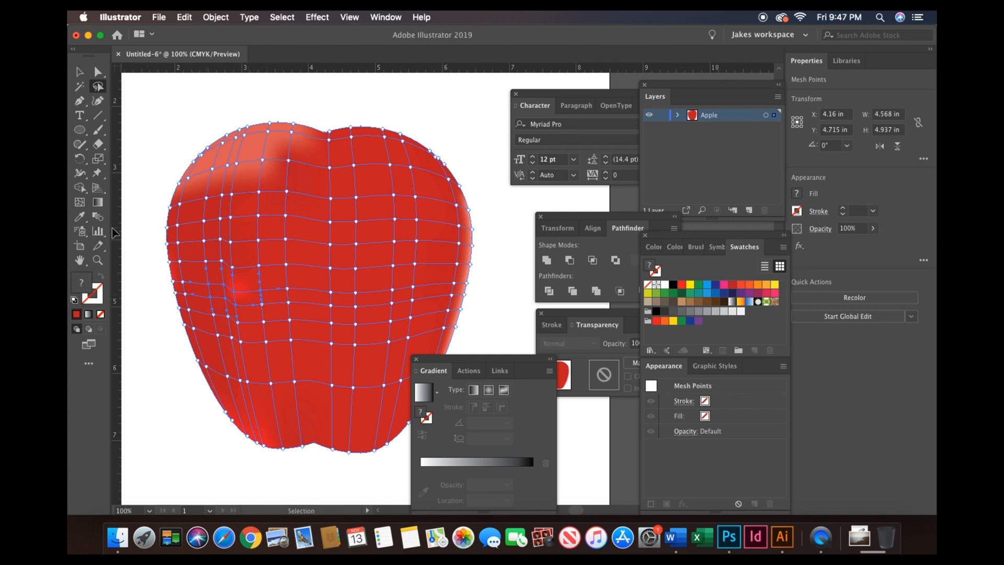
pyautogui.click(80, 216)
pyautogui.click(373, 405)
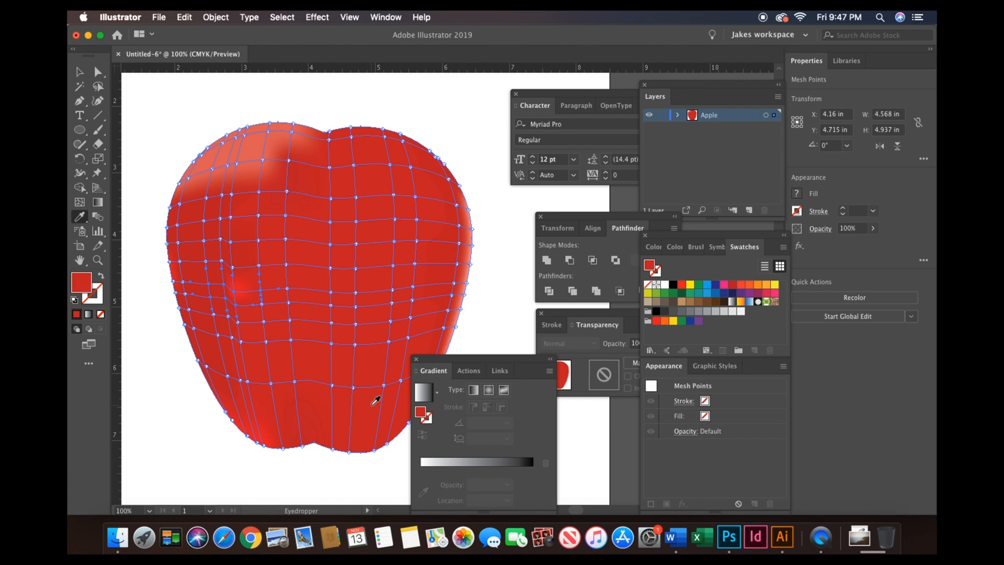
pyautogui.click(79, 72)
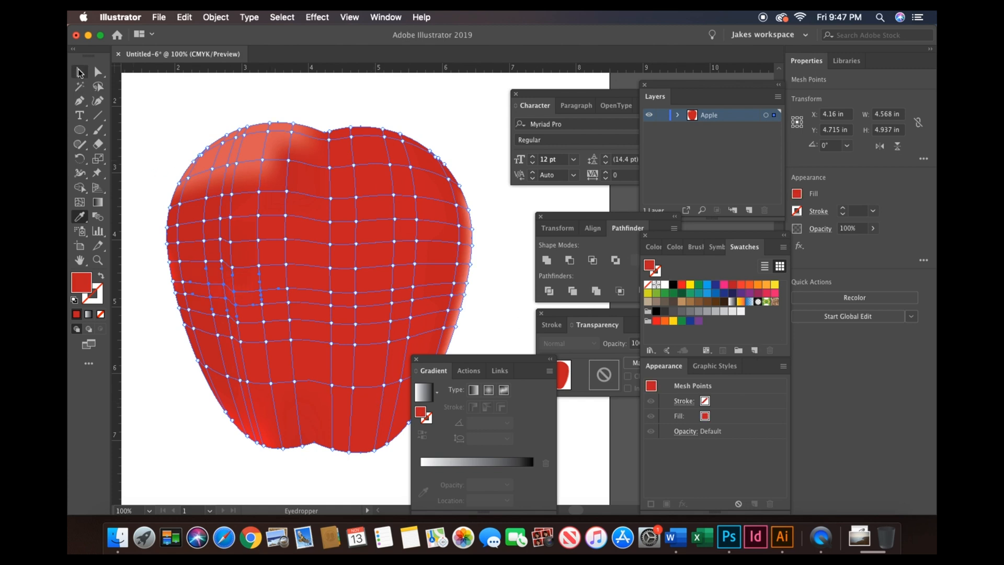
# - Draw a narrow rectangle about 0.24 by 1.4 in above the apple for the stem and fill it black
pyautogui.click(366, 89)
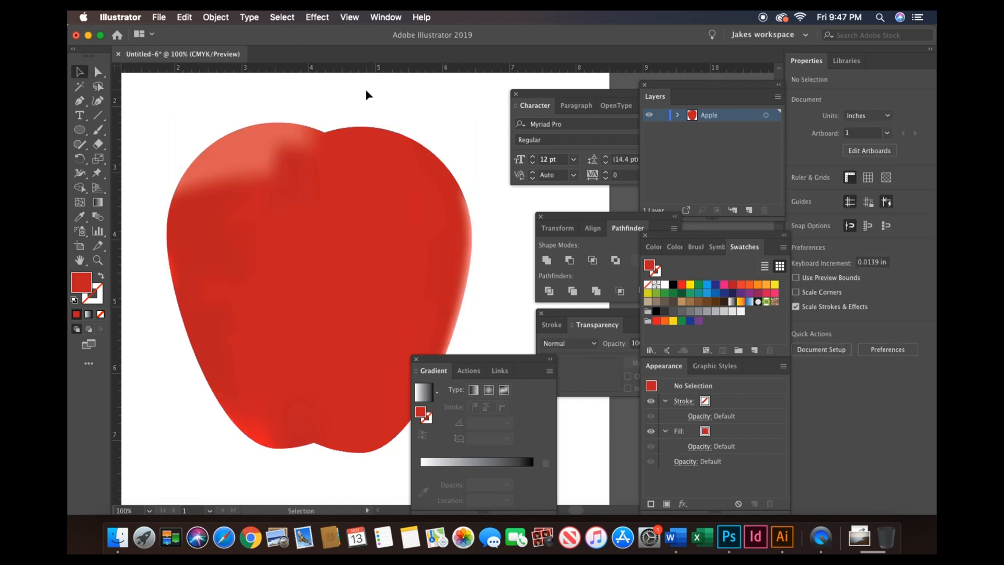
pyautogui.press('super+minus')
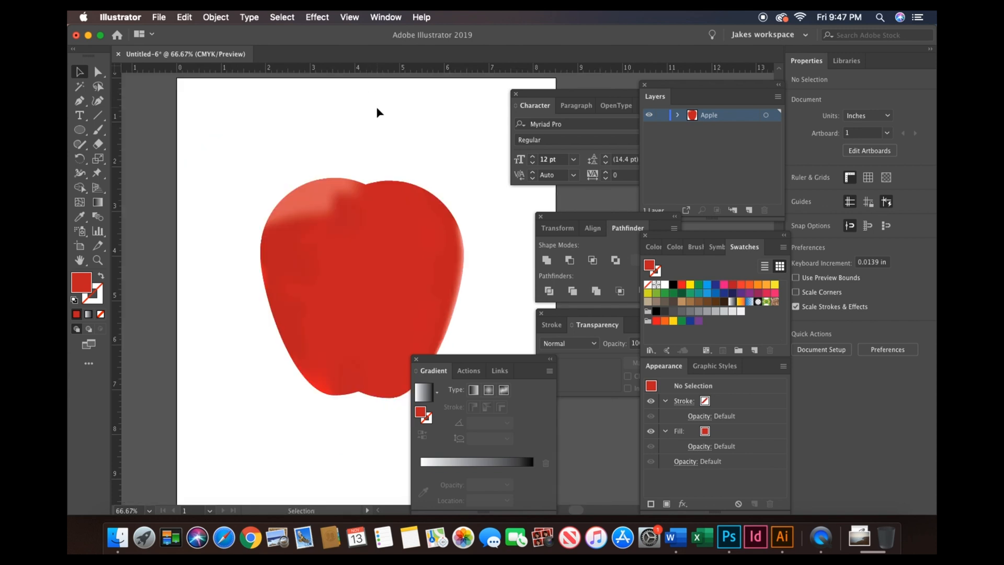
pyautogui.moveTo(80, 129); pyautogui.dragTo(140, 131)
pyautogui.press('super+plus')
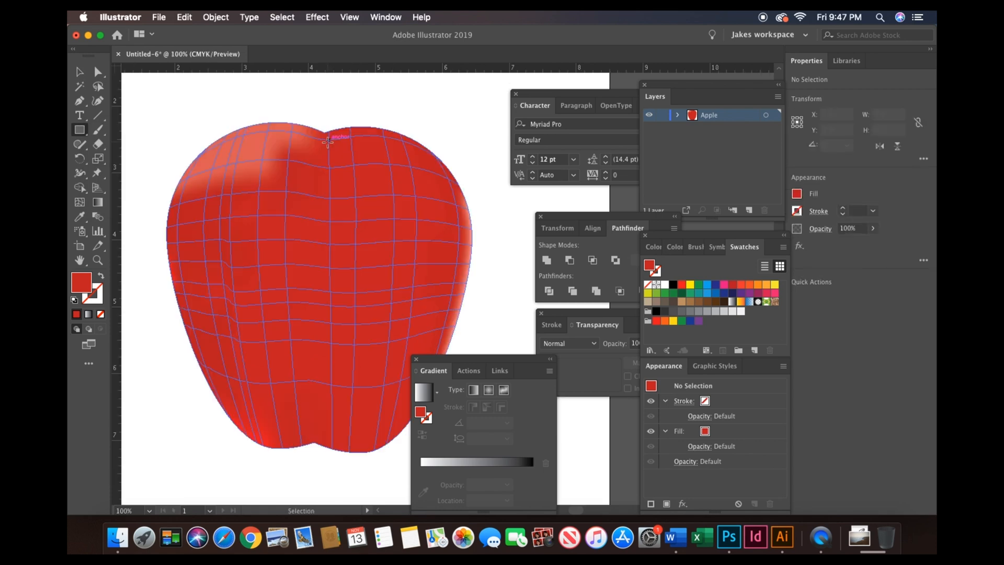
pyautogui.scroll(5, 328, 142)
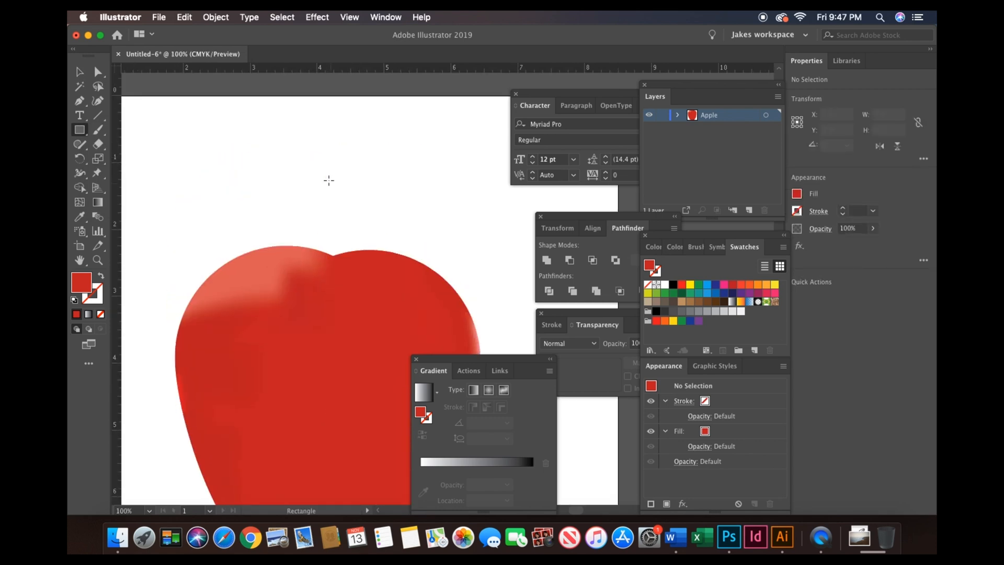
pyautogui.moveTo(325, 167); pyautogui.dragTo(341, 260)
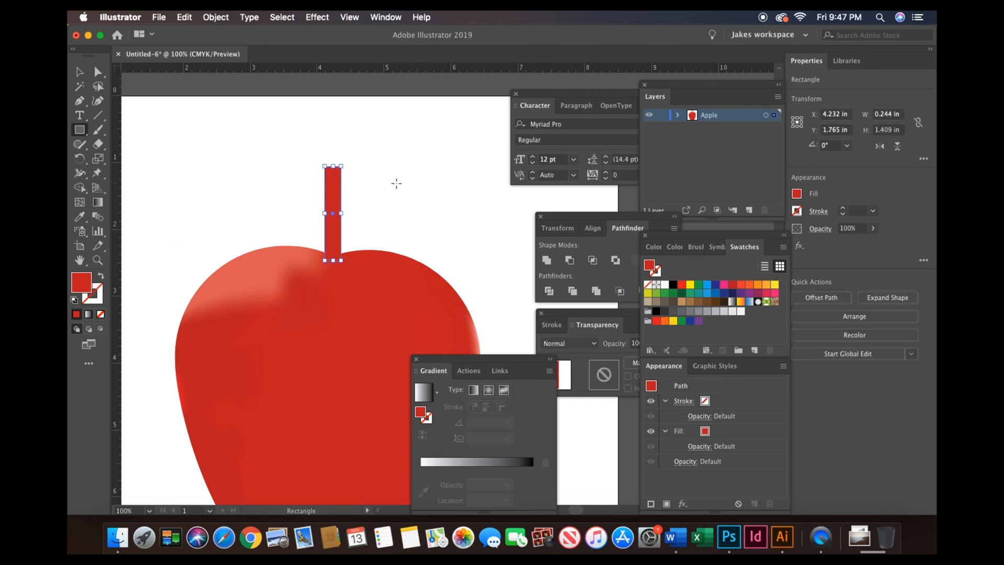
pyautogui.click(673, 284)
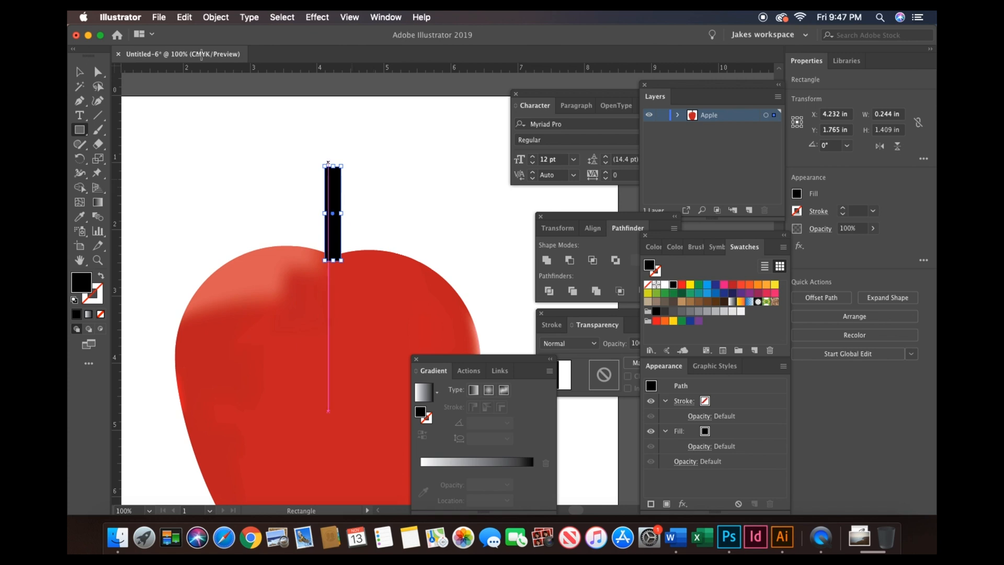
# - Reshape the stem rectangle by raising its upper left corner, pulling the upper right corner inward and tapering the bottom
pyautogui.click(98, 71)
pyautogui.press('super+equal')
pyautogui.press('super+equal')
pyautogui.press('super+equal')
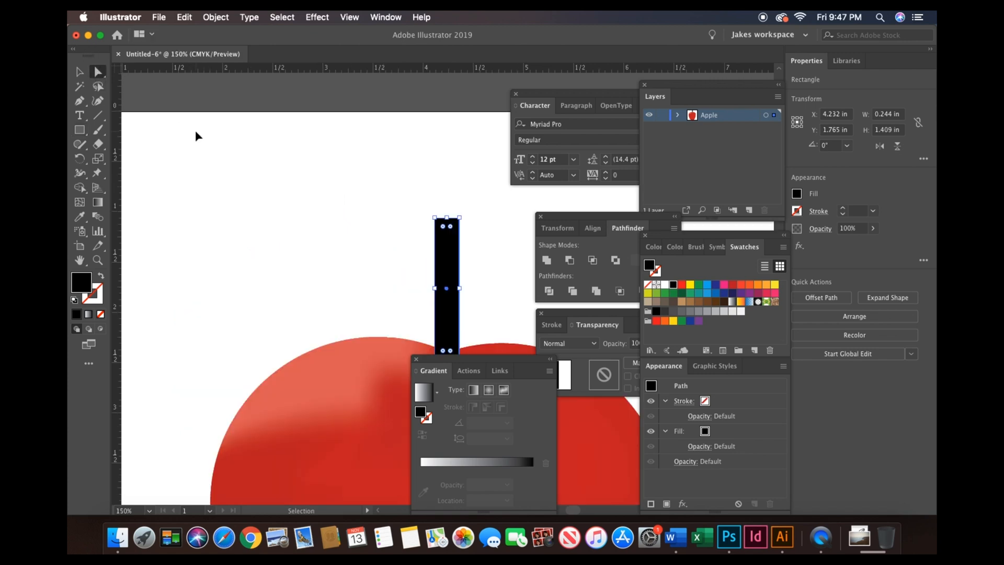
pyautogui.hscroll(3, 198, 137)
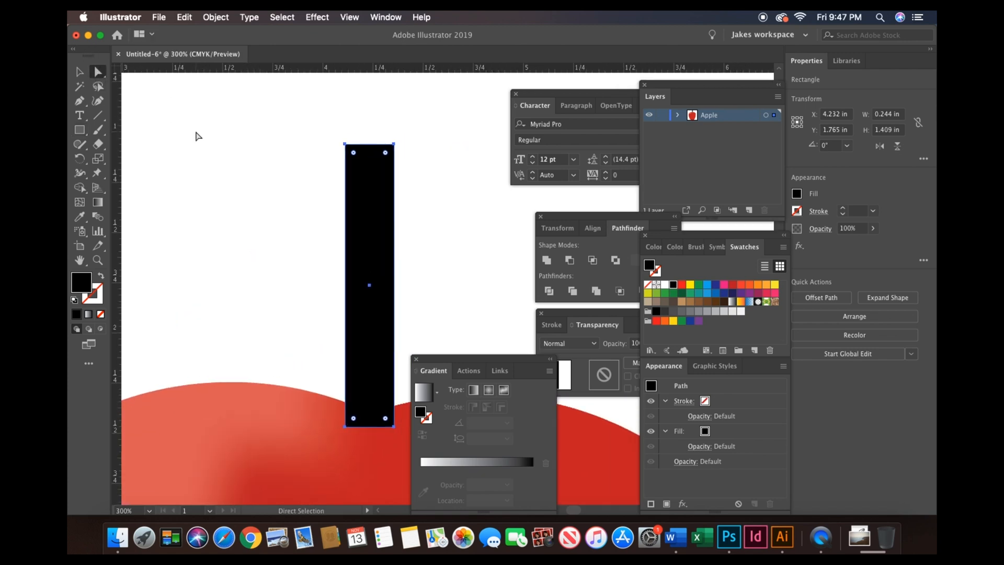
pyautogui.moveTo(346, 144); pyautogui.dragTo(345, 94)
pyautogui.moveTo(394, 154); pyautogui.dragTo(385, 154)
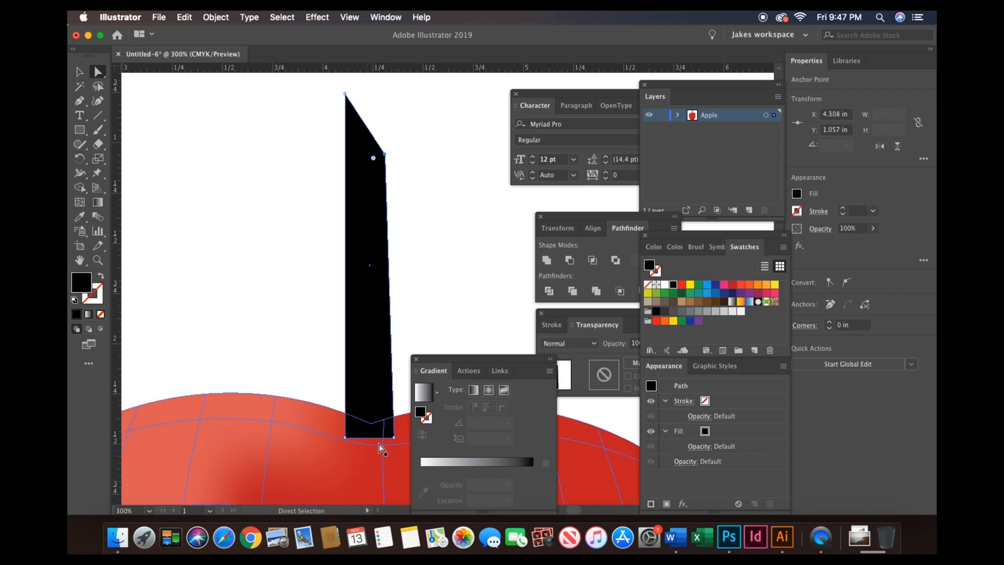
pyautogui.moveTo(393, 438); pyautogui.dragTo(358, 438)
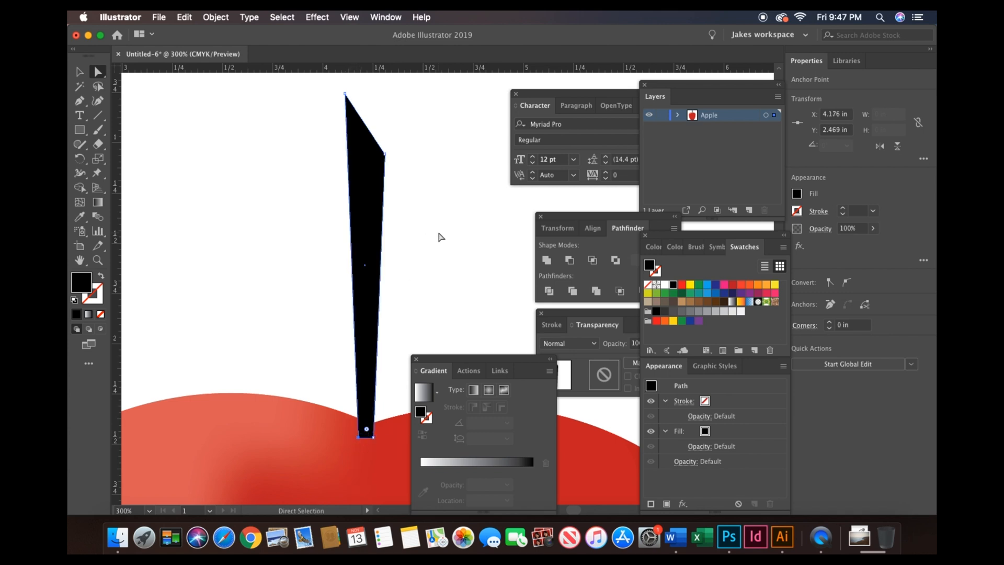
# - Add anchor points along both sides of the stem and nudge the upper left one outward to curve it
pyautogui.click(81, 100)
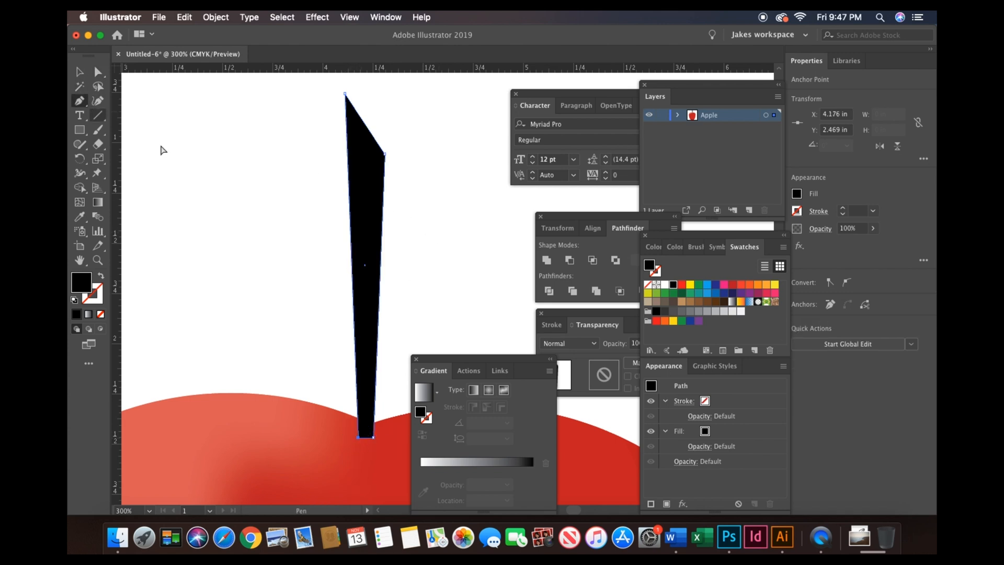
pyautogui.click(352, 285)
pyautogui.click(348, 187)
pyautogui.click(379, 282)
pyautogui.press('a')
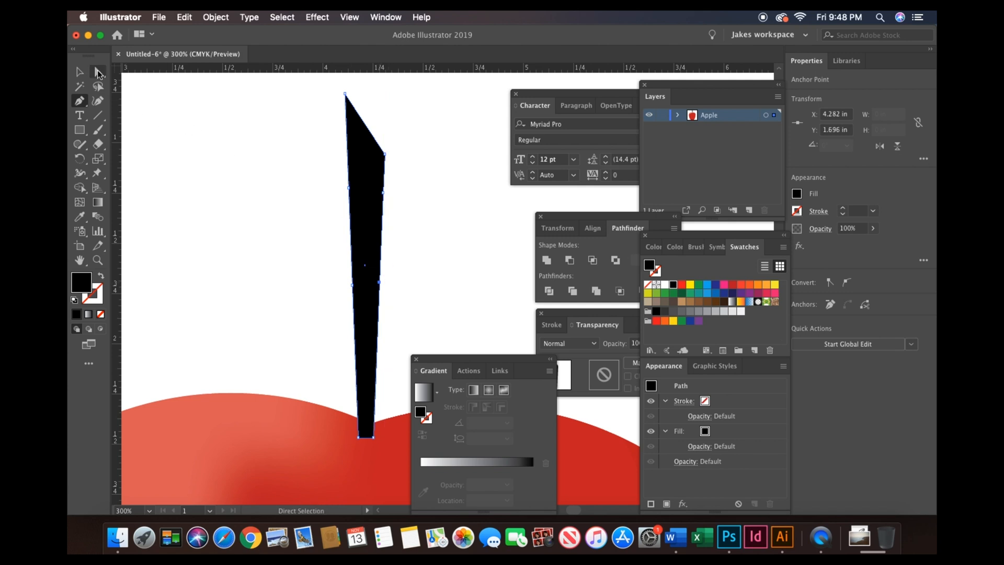
pyautogui.moveTo(349, 193); pyautogui.dragTo(356, 191)
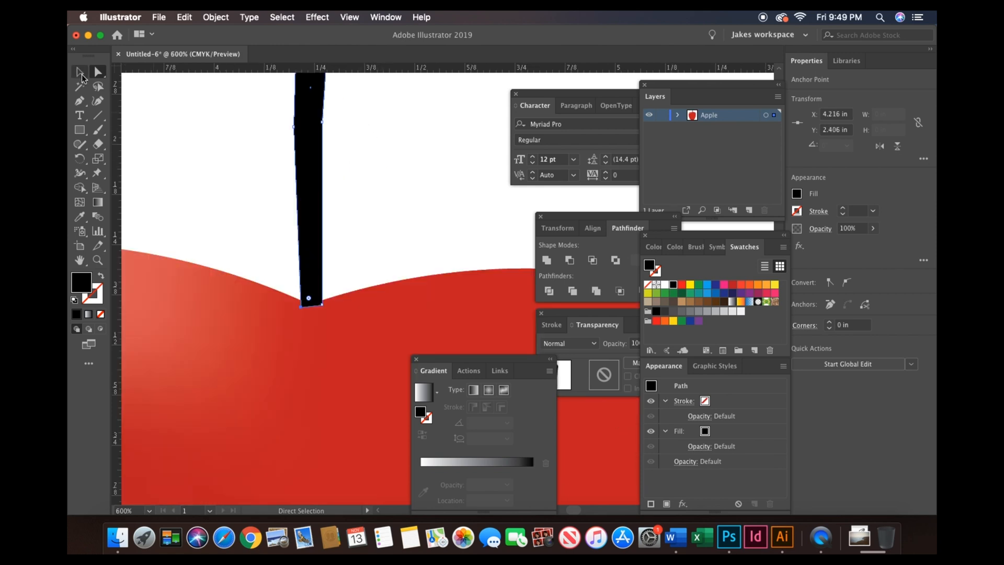
# - Send the stem to the back so it sits behind the apple
pyautogui.click(80, 72)
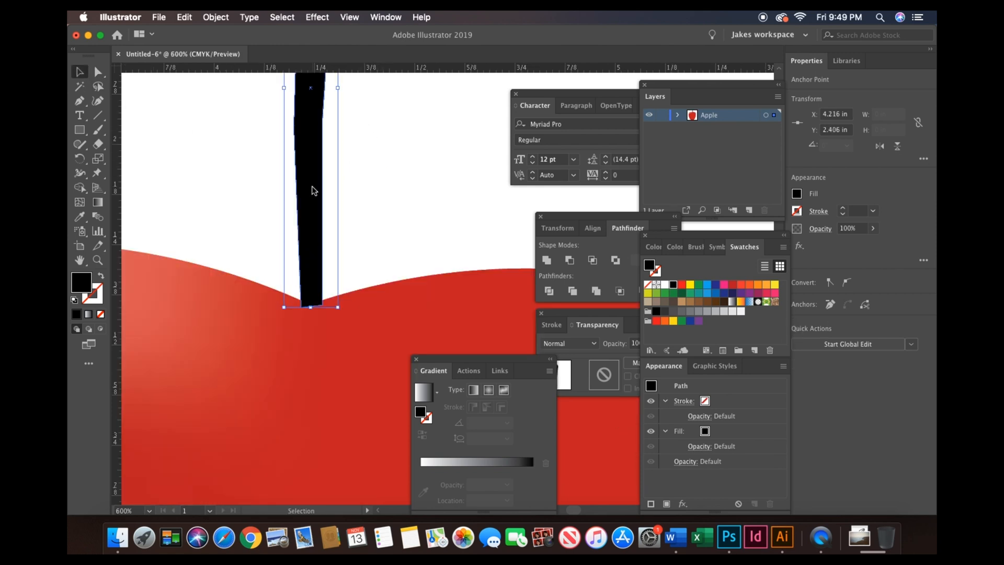
pyautogui.rightClick(312, 190)
pyautogui.moveTo(366, 371)
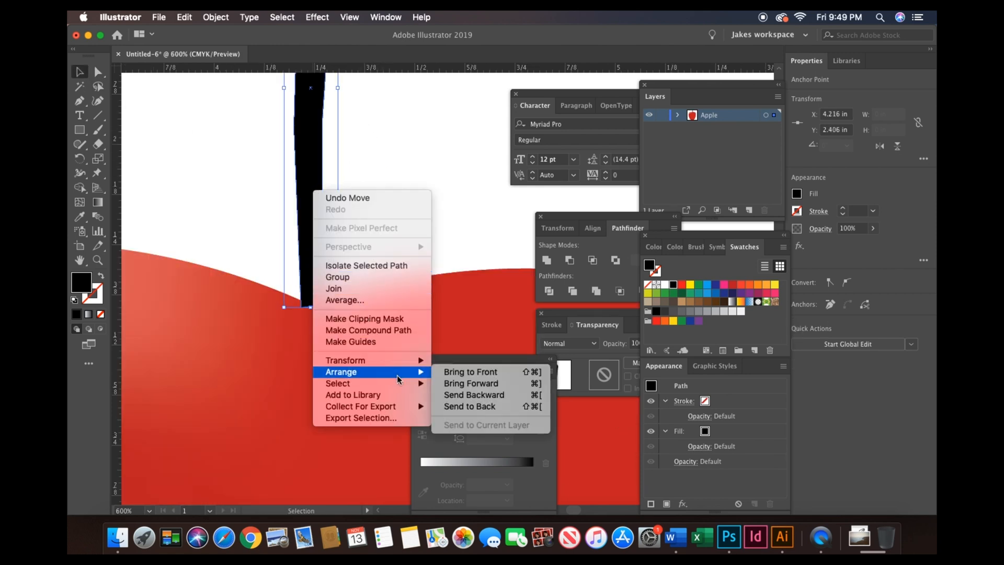
pyautogui.click(471, 405)
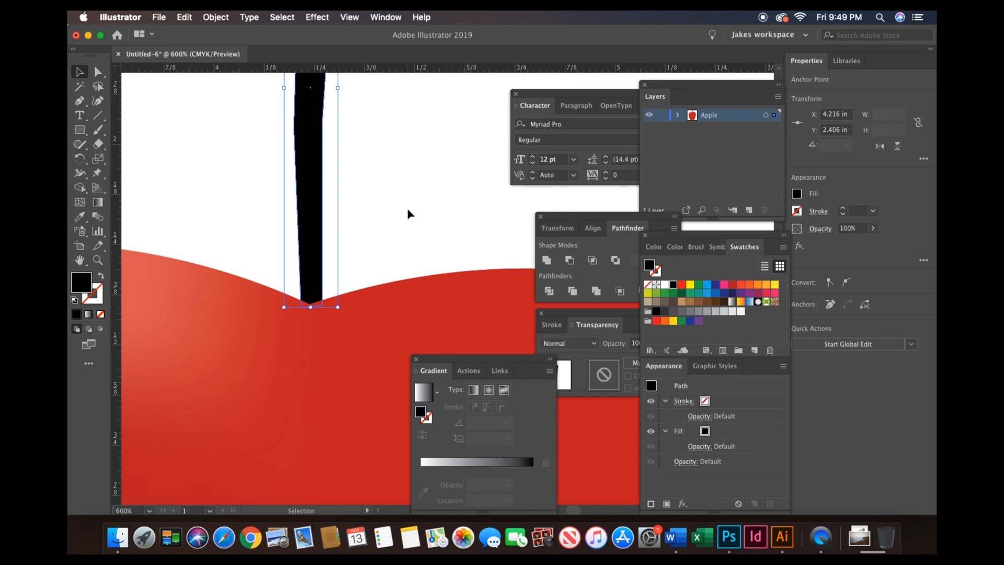
pyautogui.scroll(2, 407, 210)
pyautogui.press('super+minus')
pyautogui.press('super+minus')
pyautogui.press('super+minus')
pyautogui.press('super+minus')
pyautogui.press('super+minus')
pyautogui.press('super+minus')
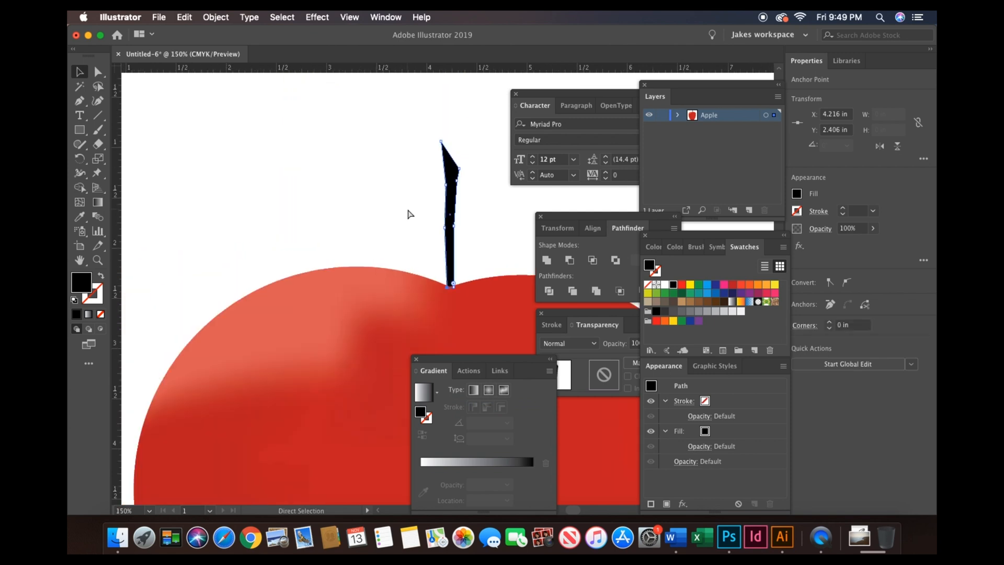
pyautogui.hscroll(5, 407, 208)
pyautogui.scroll(-2, 407, 208)
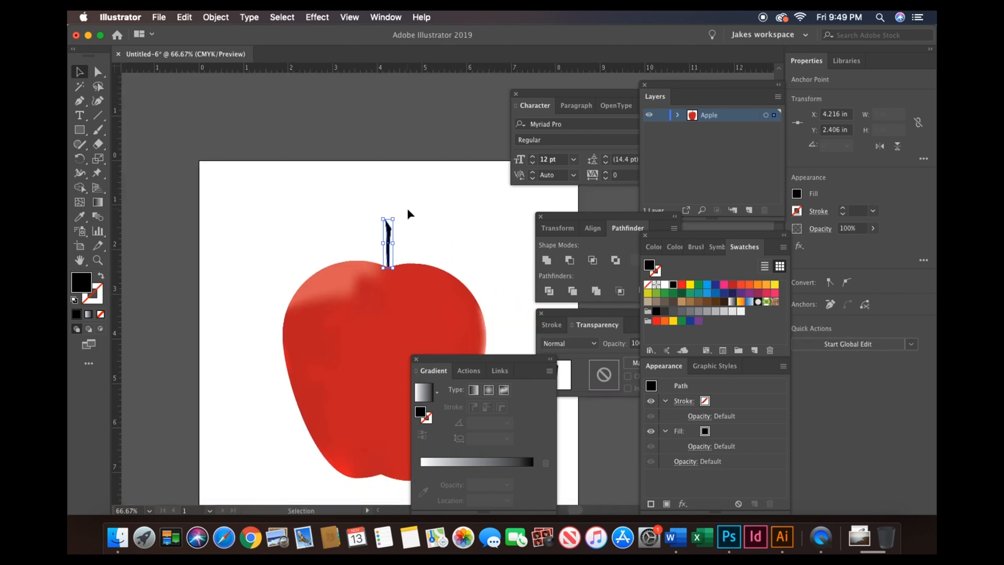
pyautogui.click(408, 209)
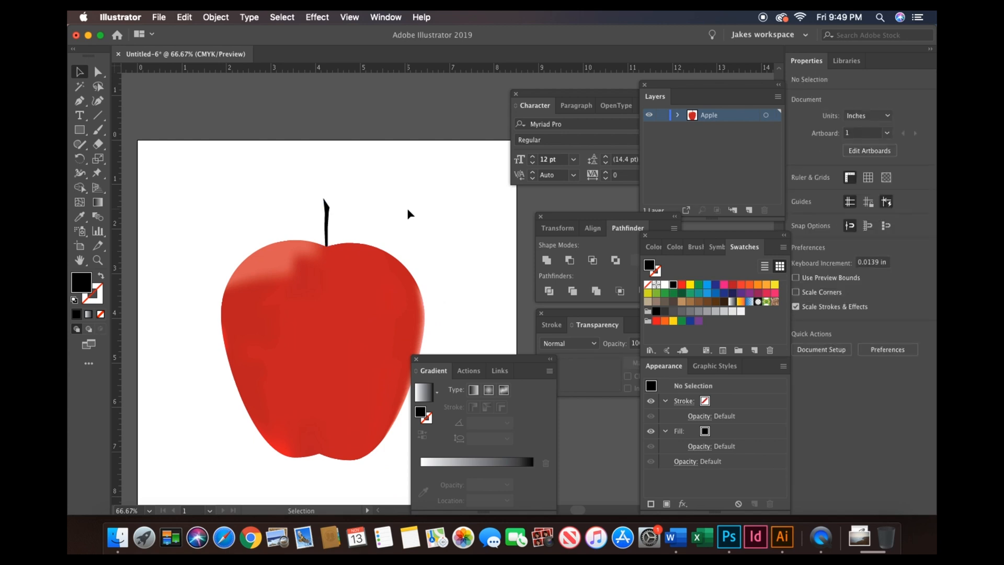
# - Select the stem and set its fill to a dark color in the Color Picker
pyautogui.click(81, 135)
pyautogui.click(135, 159)
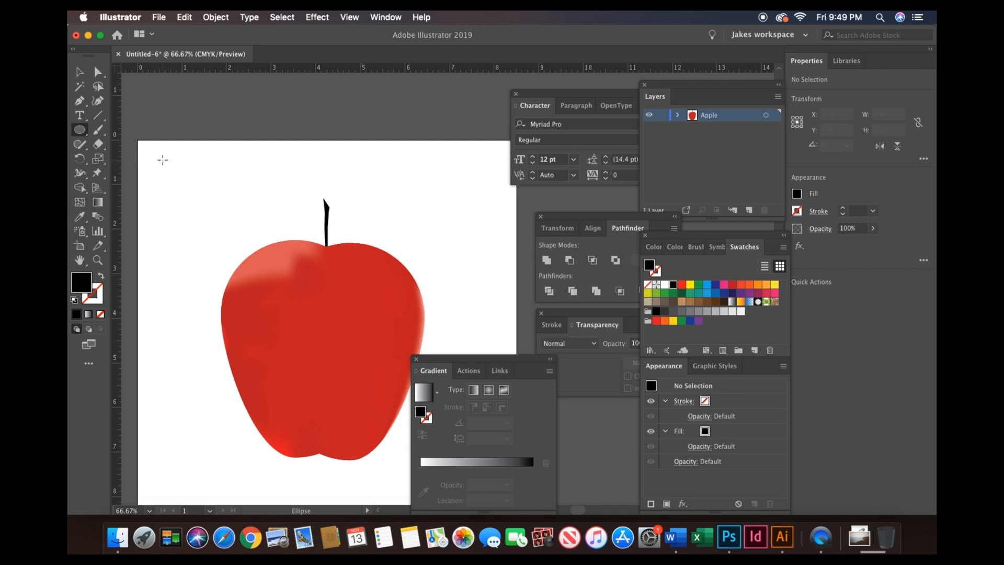
pyautogui.click(80, 71)
pyautogui.click(327, 217)
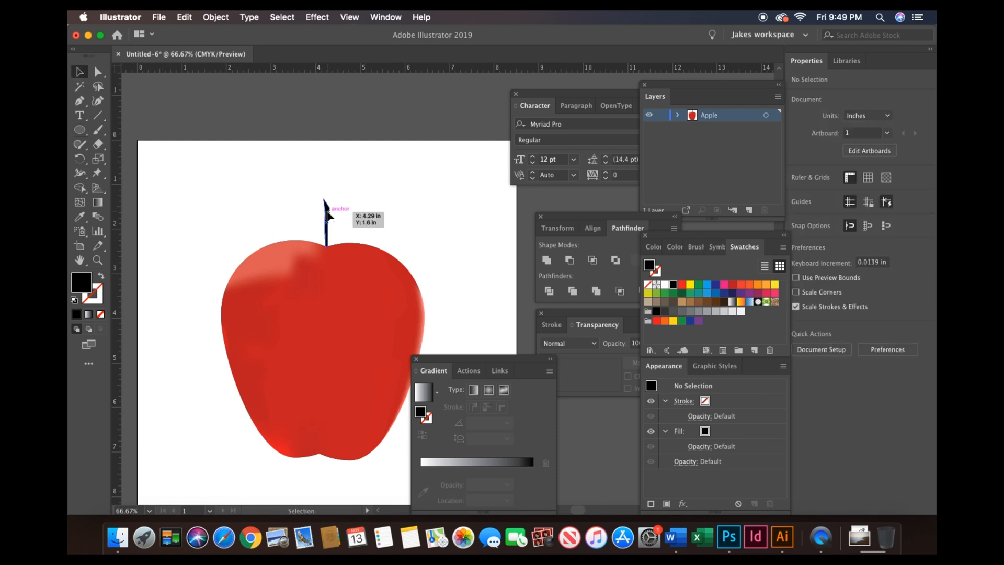
pyautogui.doubleClick(82, 284)
pyautogui.moveTo(356, 330); pyautogui.dragTo(331, 368)
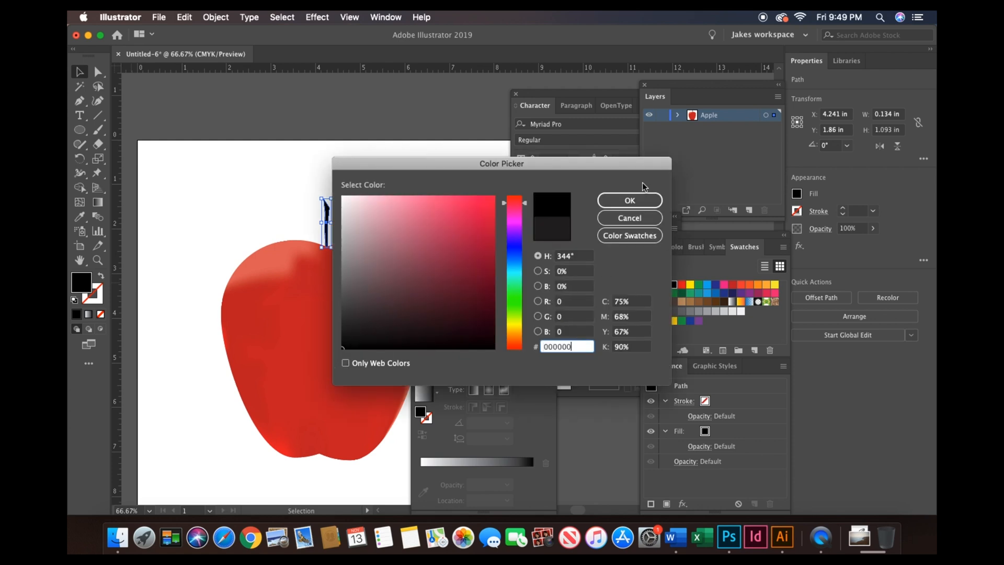
pyautogui.click(625, 200)
# - Draw an ellipse about 2 by 1.1 in, duplicate it lower, and intersect the two into a leaf shape
pyautogui.click(79, 129)
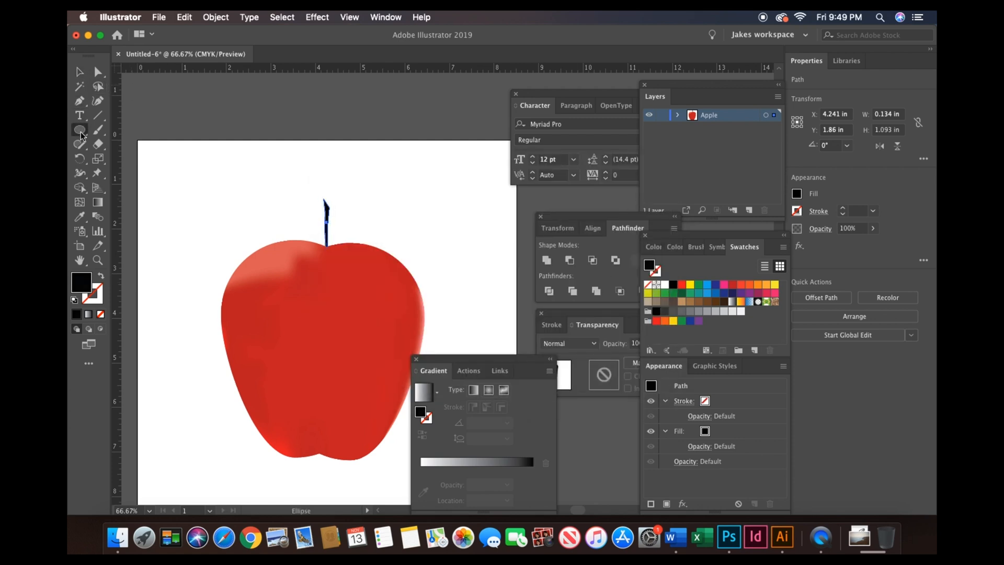
pyautogui.moveTo(164, 162); pyautogui.dragTo(255, 209)
pyautogui.click(80, 72)
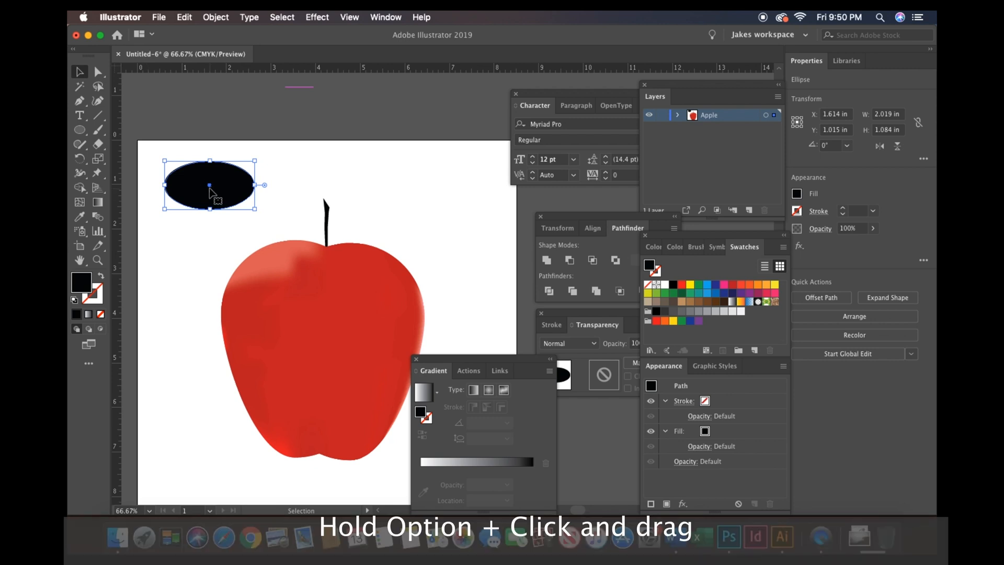
pyautogui.moveTo(209, 186); pyautogui.dragTo(208, 210)
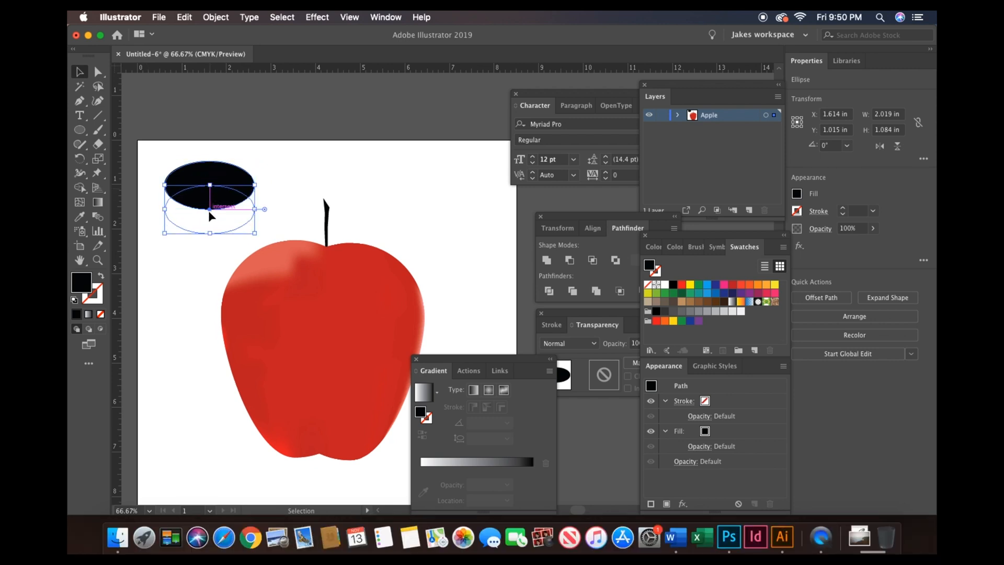
pyautogui.moveTo(153, 152); pyautogui.dragTo(266, 233)
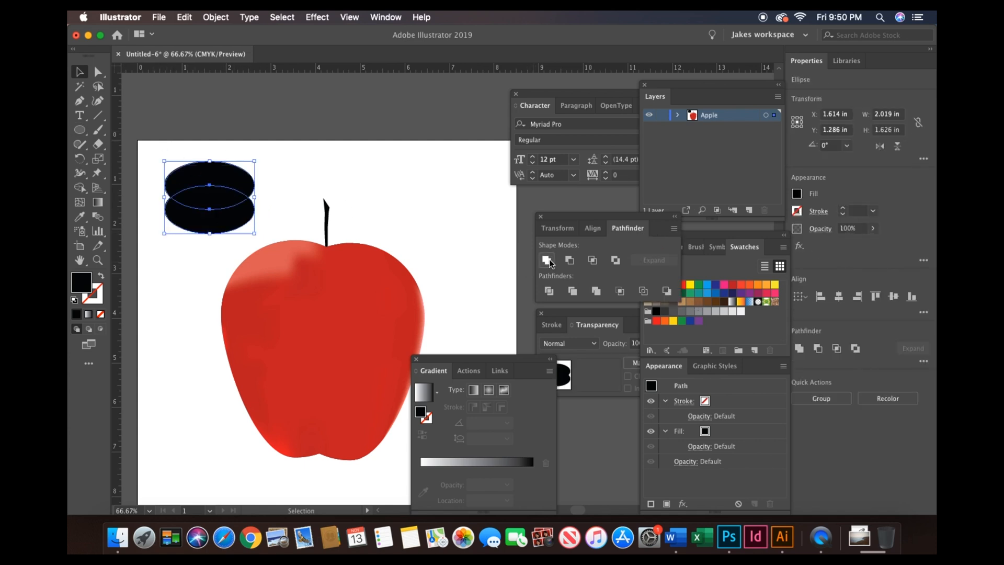
pyautogui.click(592, 260)
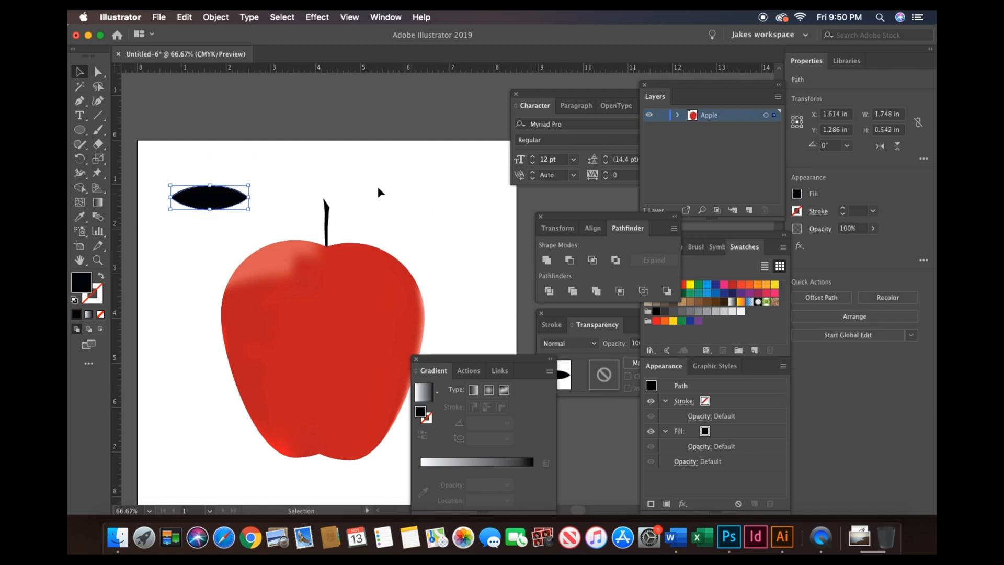
# - Widen the leaf to about 2.5 in and fill it with a green swatch
pyautogui.moveTo(250, 185); pyautogui.dragTo(284, 175)
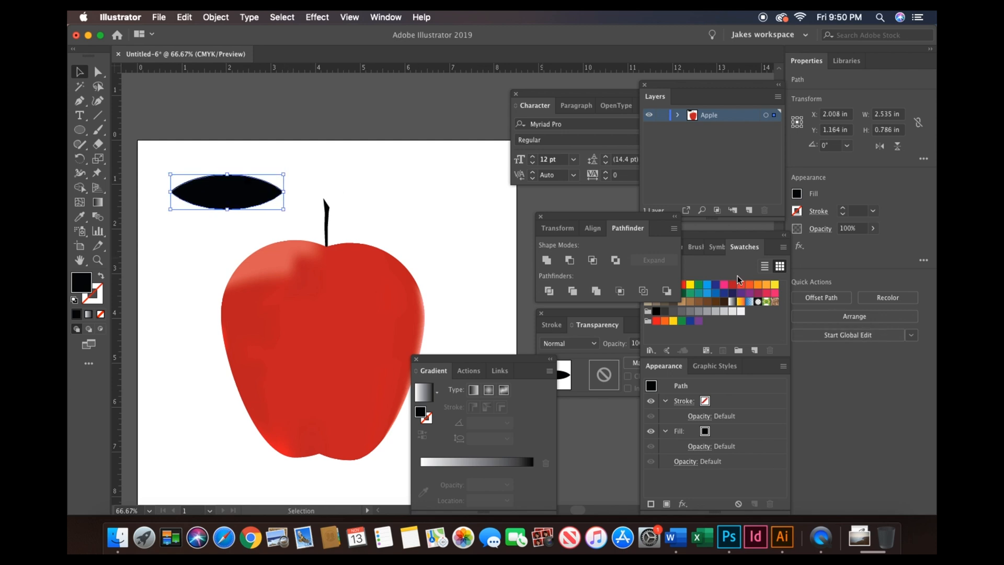
pyautogui.click(722, 268)
pyautogui.click(697, 286)
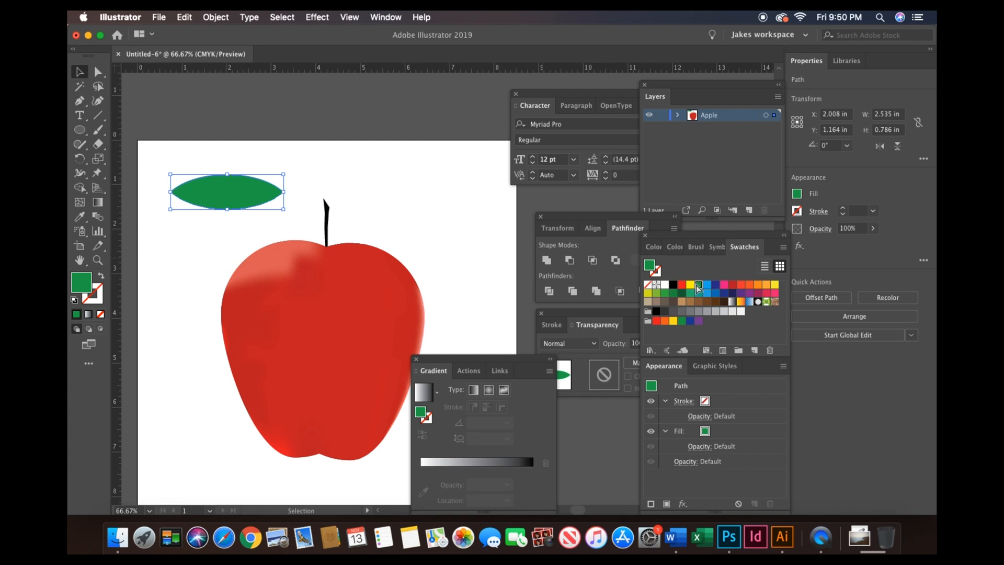
# - Add mesh lines across the leaf with the Mesh tool at several points along its length
pyautogui.press('super+equal')
pyautogui.press('super+equal')
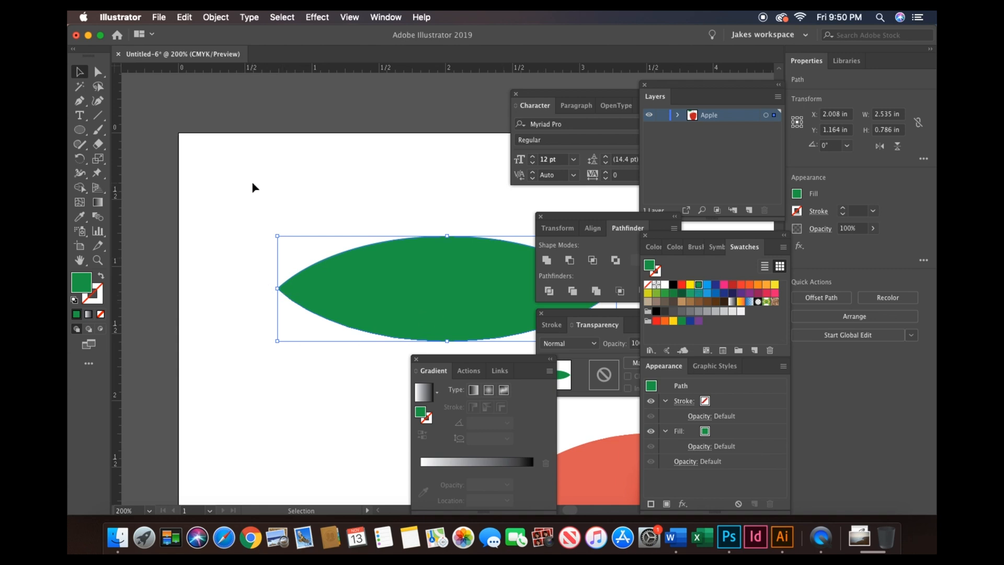
pyautogui.scroll(-3, 252, 187)
pyautogui.hscroll(4, 252, 187)
pyautogui.press('u')
pyautogui.click(235, 201)
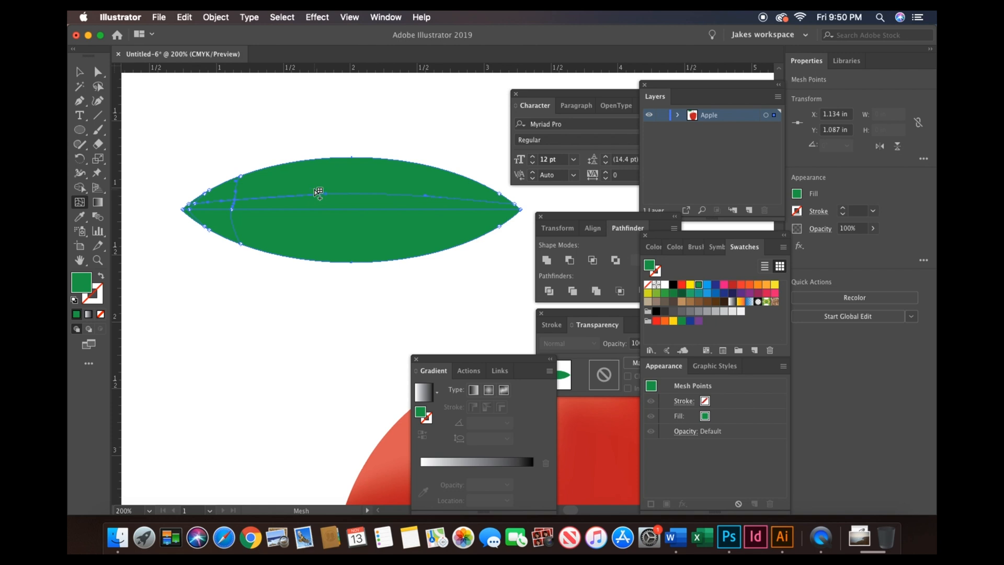
pyautogui.click(340, 184)
pyautogui.click(388, 184)
pyautogui.click(424, 168)
pyautogui.click(316, 228)
# - Lasso-select the leaf's lower mesh points and color them light yellow-green 89bf04 in the Color Picker
pyautogui.press('q')
pyautogui.moveTo(183, 220)
pyautogui.mouseDown()
pyautogui.moveTo(283, 237)
pyautogui.moveTo(524, 227)
pyautogui.moveTo(522, 215)
pyautogui.moveTo(513, 236)
pyautogui.moveTo(437, 285)
pyautogui.moveTo(313, 286)
pyautogui.moveTo(197, 233)
pyautogui.mouseUp()
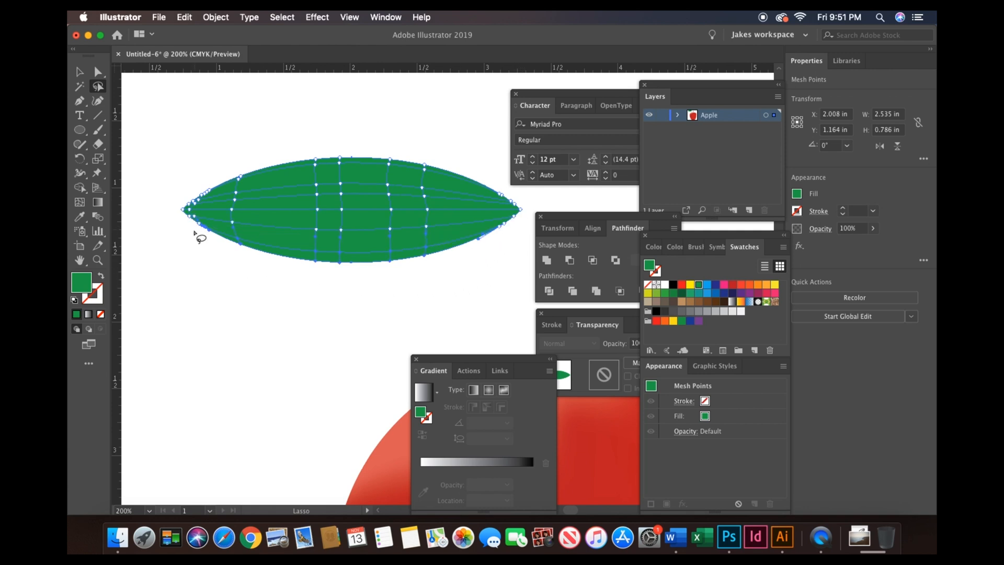
pyautogui.doubleClick(85, 284)
pyautogui.moveTo(515, 299); pyautogui.dragTo(519, 320)
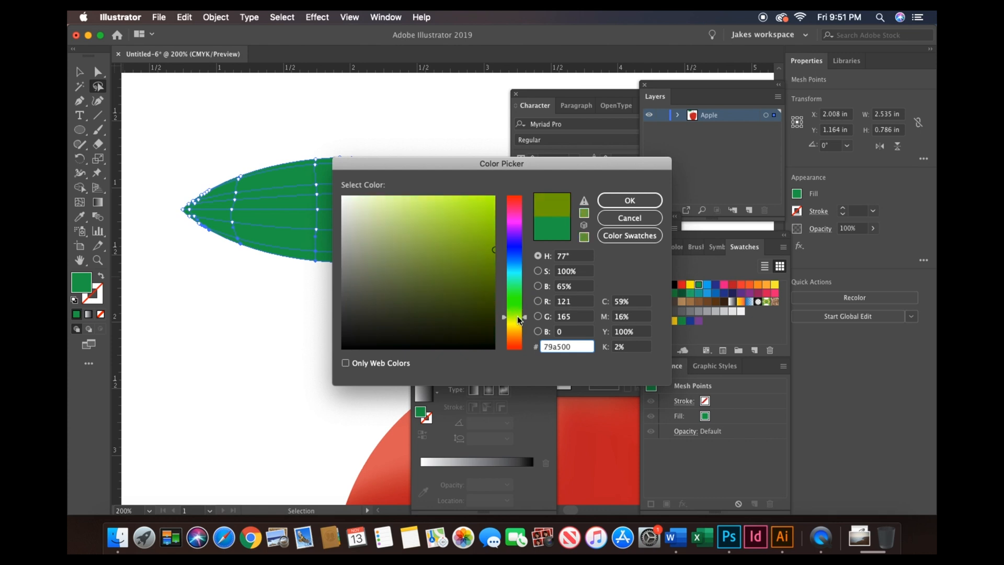
pyautogui.click(493, 226)
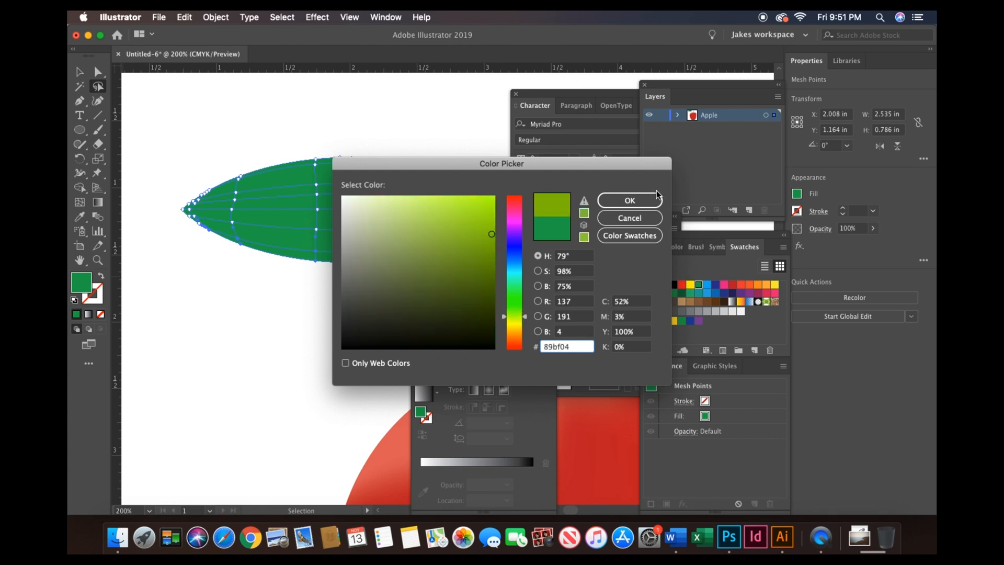
pyautogui.click(629, 200)
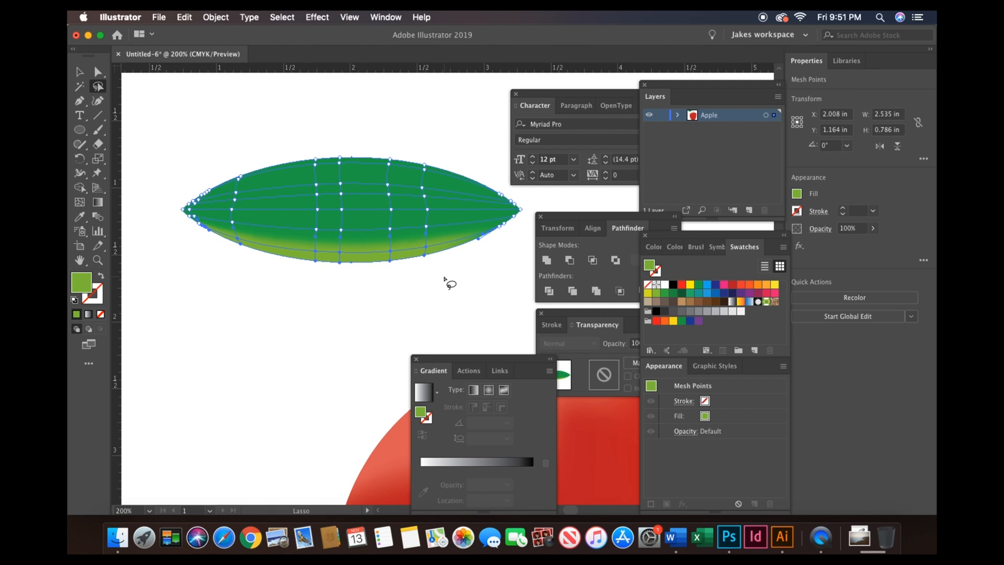
# - Select the mesh point at the leaf's right tip and apply the light green sampled with the Eyedropper
pyautogui.hscroll(3, 446, 280)
pyautogui.scroll(1, 446, 280)
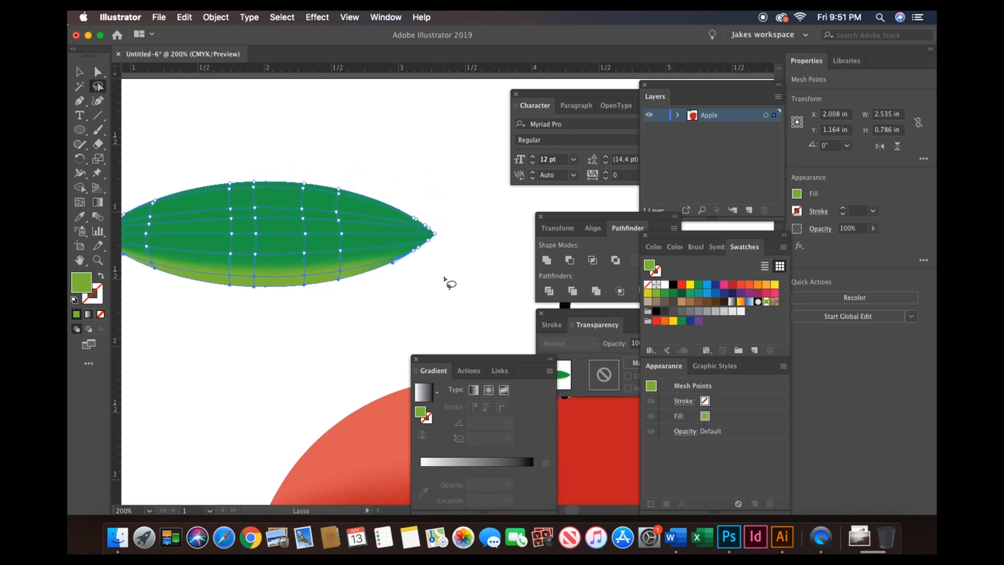
pyautogui.moveTo(448, 232)
pyautogui.mouseDown()
pyautogui.moveTo(426, 235)
pyautogui.moveTo(397, 263)
pyautogui.moveTo(449, 233)
pyautogui.mouseUp()
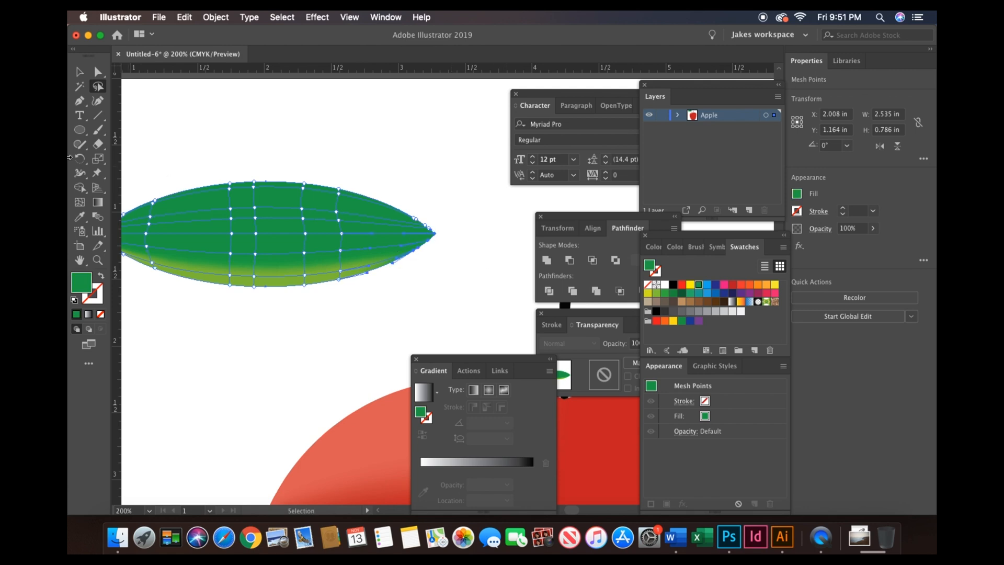
pyautogui.click(79, 216)
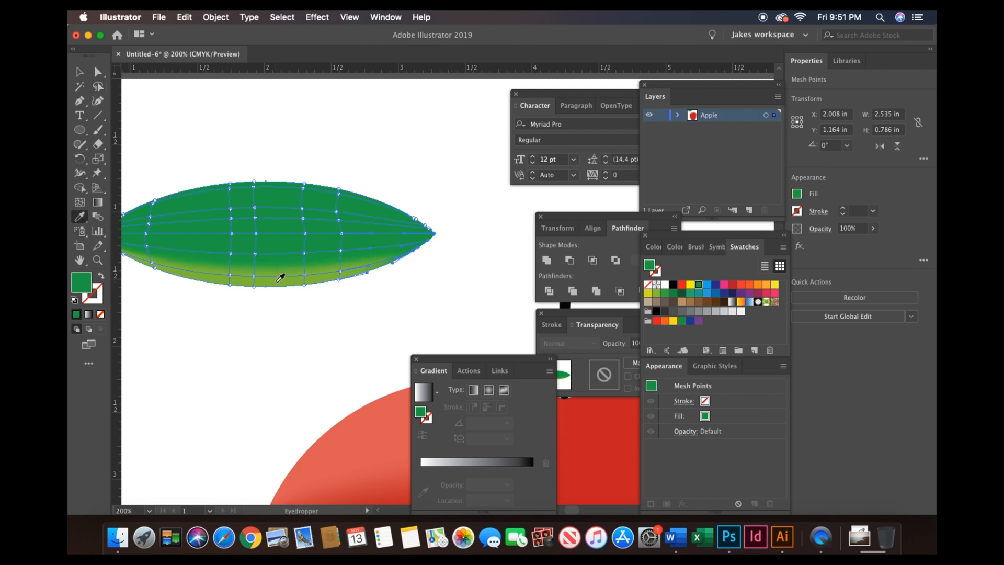
pyautogui.click(280, 278)
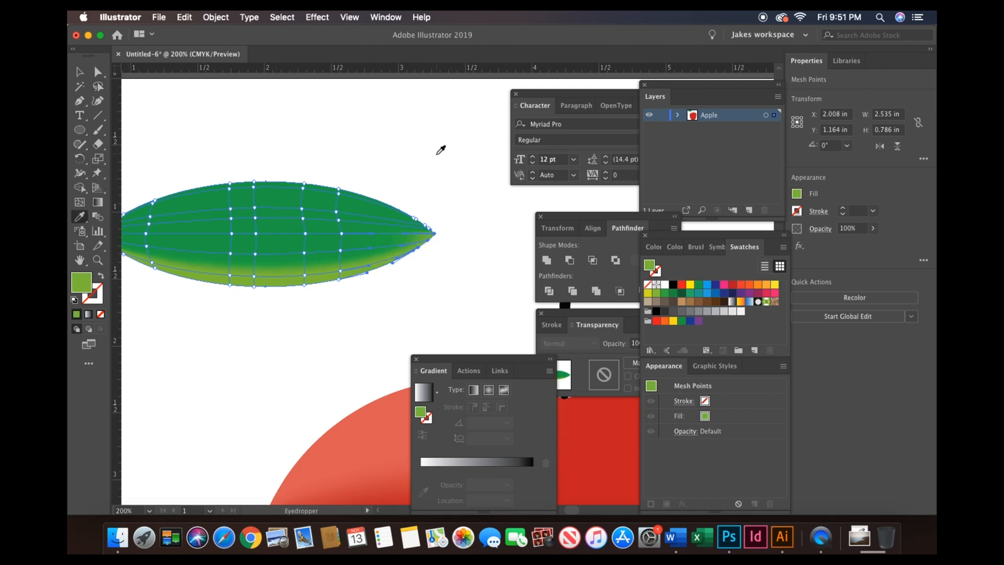
# - Lasso-select the leaf's left tip point and give it the same light green using the Eyedropper
pyautogui.hscroll(-3, 434, 151)
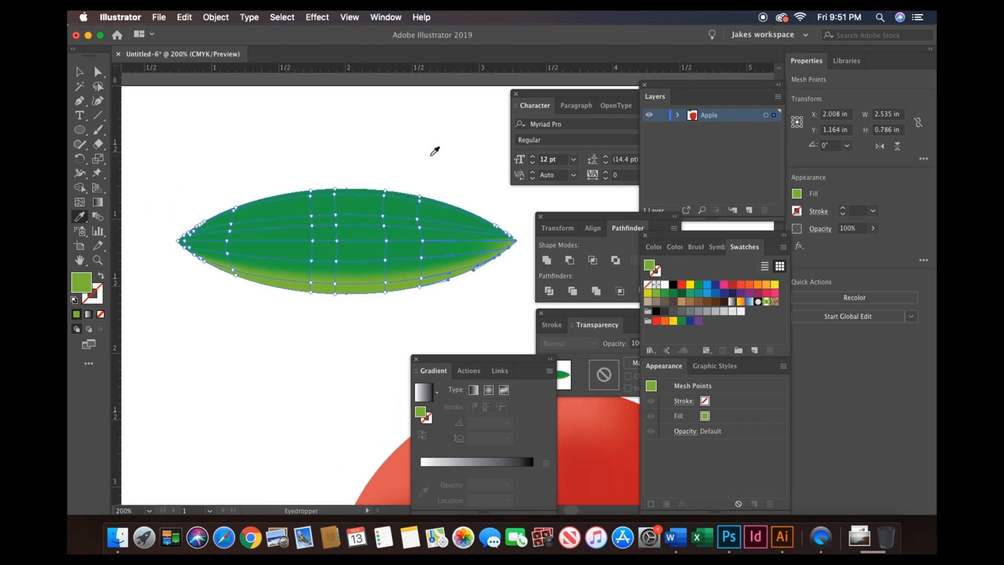
pyautogui.click(97, 86)
pyautogui.moveTo(173, 222)
pyautogui.mouseDown()
pyautogui.moveTo(259, 179)
pyautogui.moveTo(466, 174)
pyautogui.moveTo(523, 229)
pyautogui.moveTo(511, 239)
pyautogui.moveTo(388, 214)
pyautogui.moveTo(174, 230)
pyautogui.mouseUp()
pyautogui.click(80, 216)
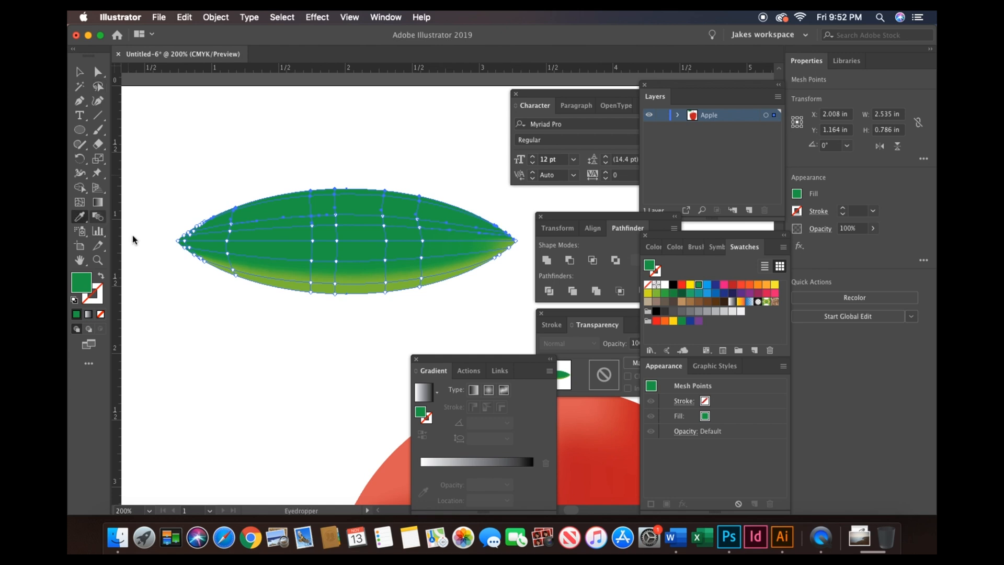
pyautogui.click(299, 282)
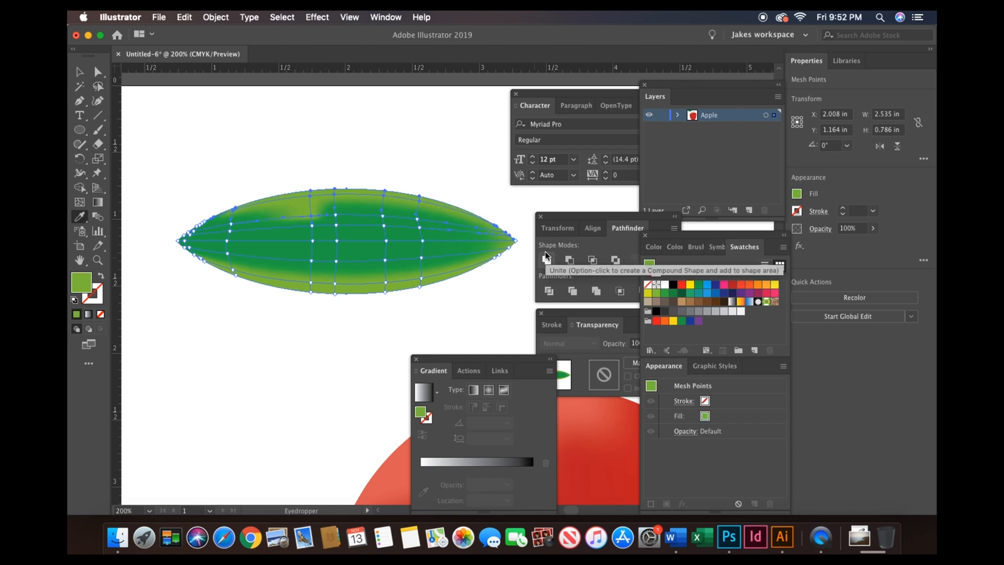
# - Lasso-select the leaf's central mesh points and color them dark green 047a39 in the Color Picker
pyautogui.press('v')
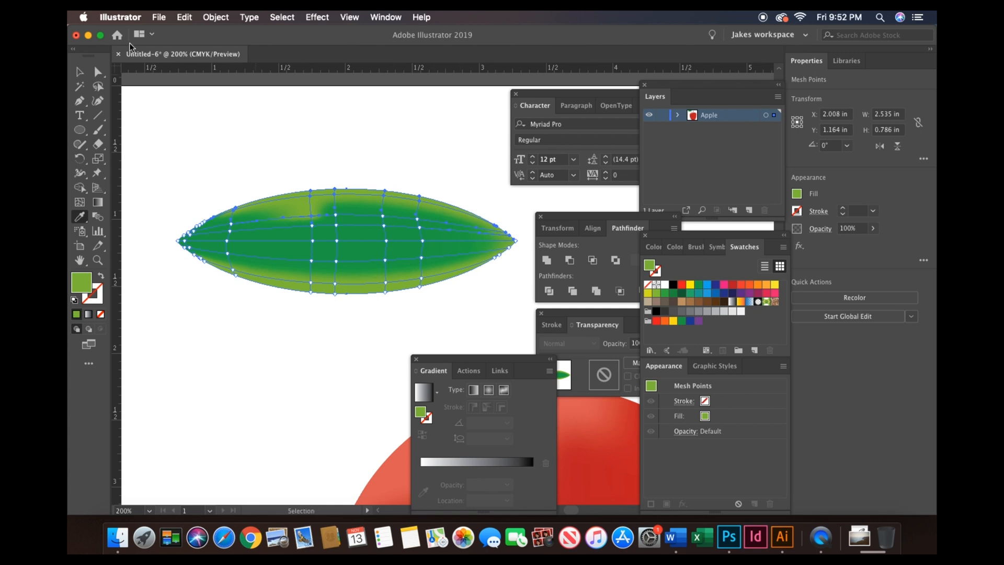
pyautogui.click(98, 85)
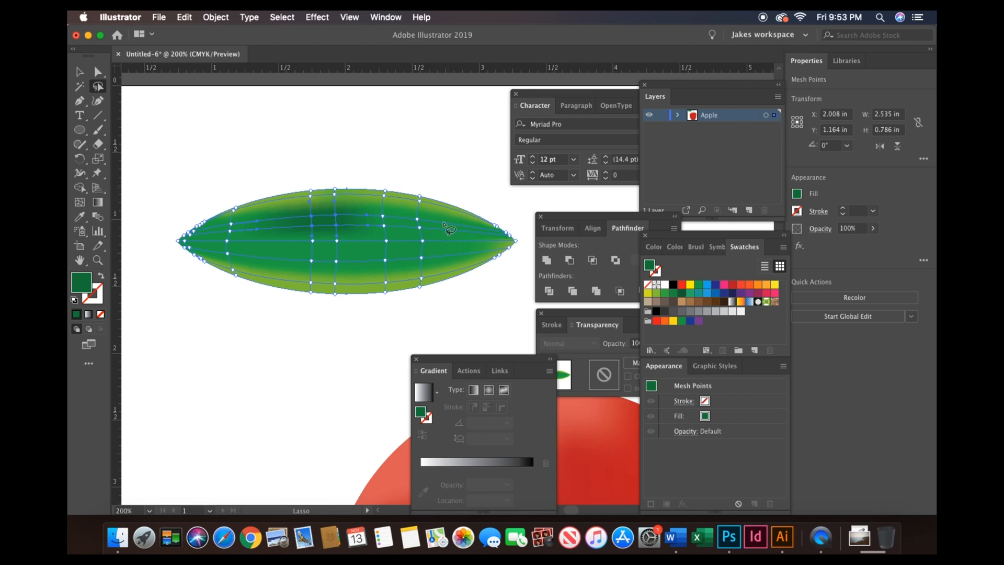
pyautogui.moveTo(425, 218)
pyautogui.mouseDown()
pyautogui.moveTo(428, 268)
pyautogui.moveTo(320, 272)
pyautogui.moveTo(185, 248)
pyautogui.moveTo(207, 224)
pyautogui.moveTo(285, 216)
pyautogui.moveTo(405, 214)
pyautogui.moveTo(521, 236)
pyautogui.moveTo(513, 247)
pyautogui.moveTo(432, 268)
pyautogui.mouseUp()
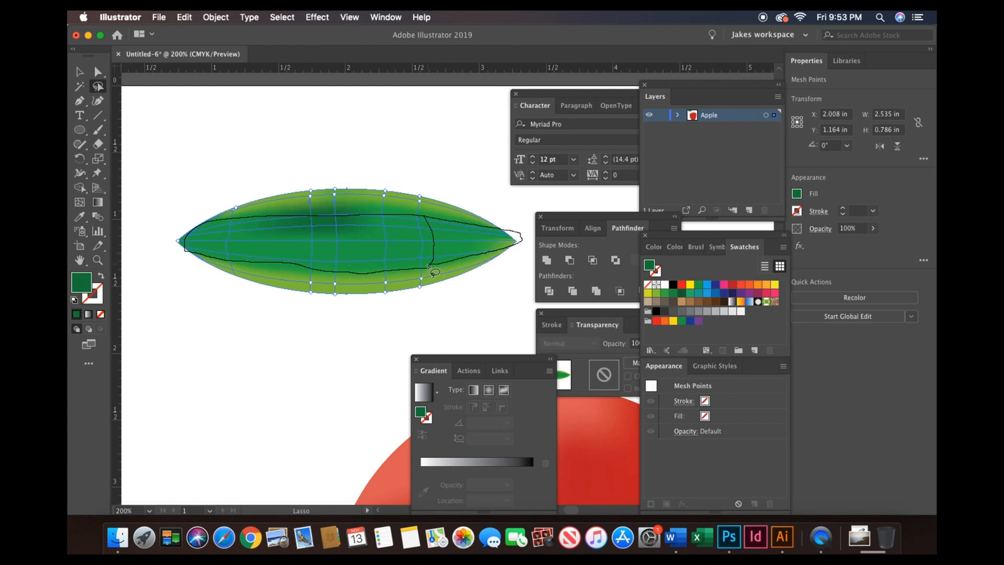
pyautogui.doubleClick(81, 285)
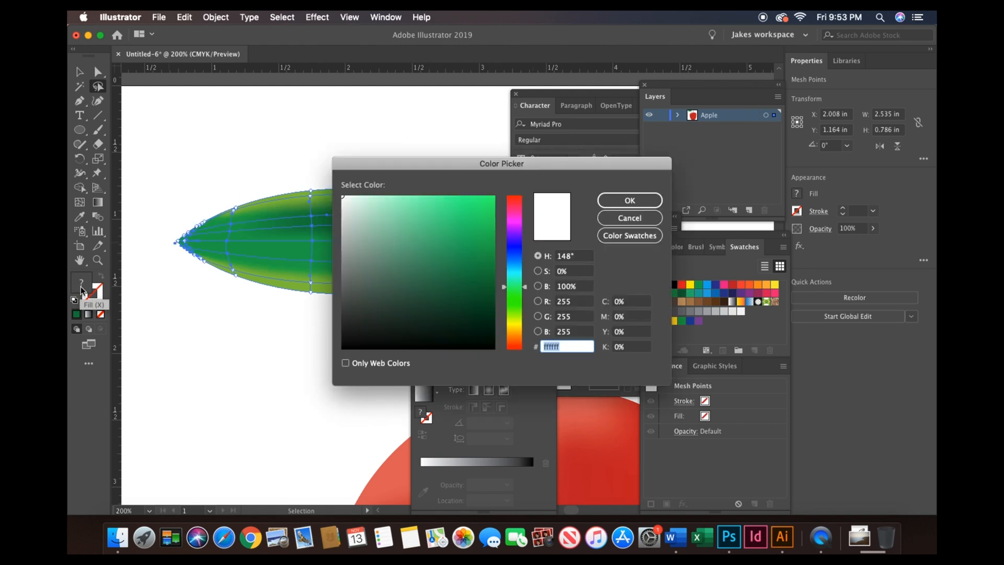
pyautogui.click(491, 271)
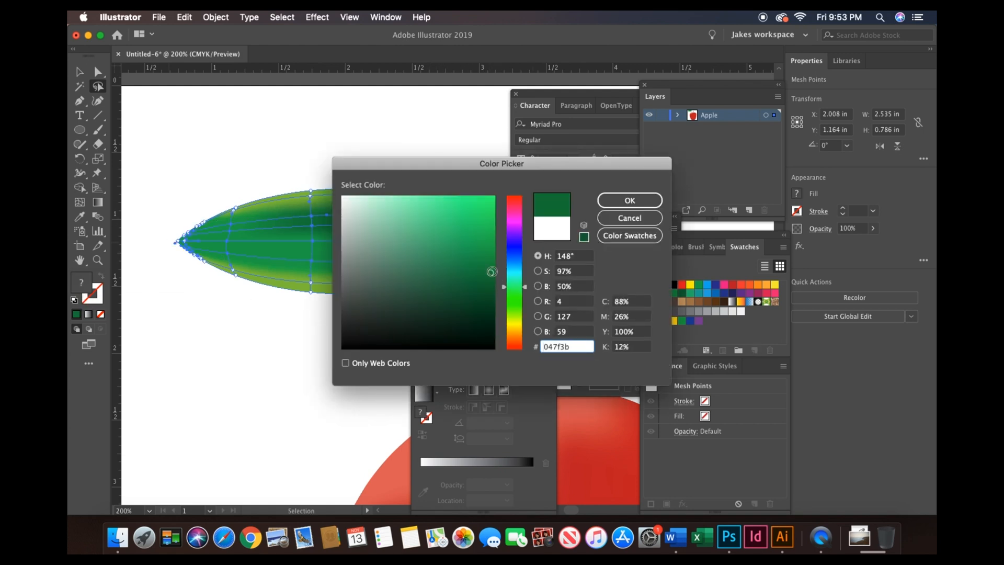
pyautogui.moveTo(491, 271); pyautogui.dragTo(491, 275)
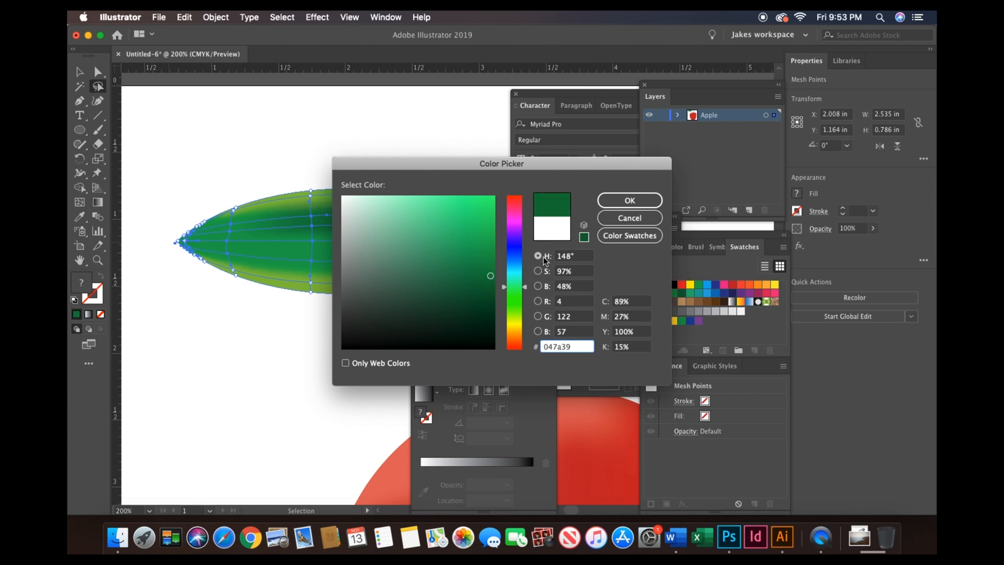
pyautogui.click(645, 199)
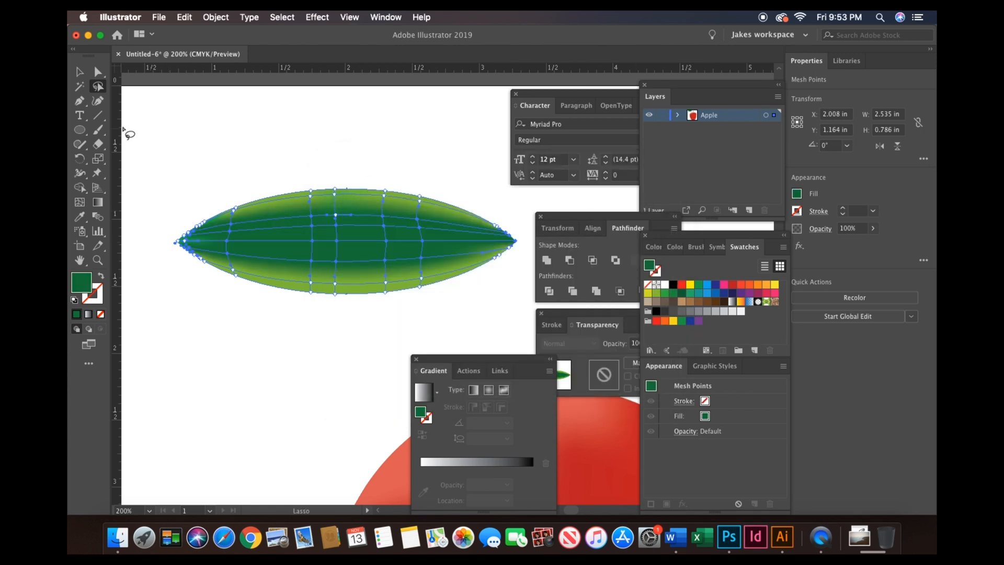
# - Move the leaf onto the apple beside the stem and rotate it to about 346°
pyautogui.click(79, 71)
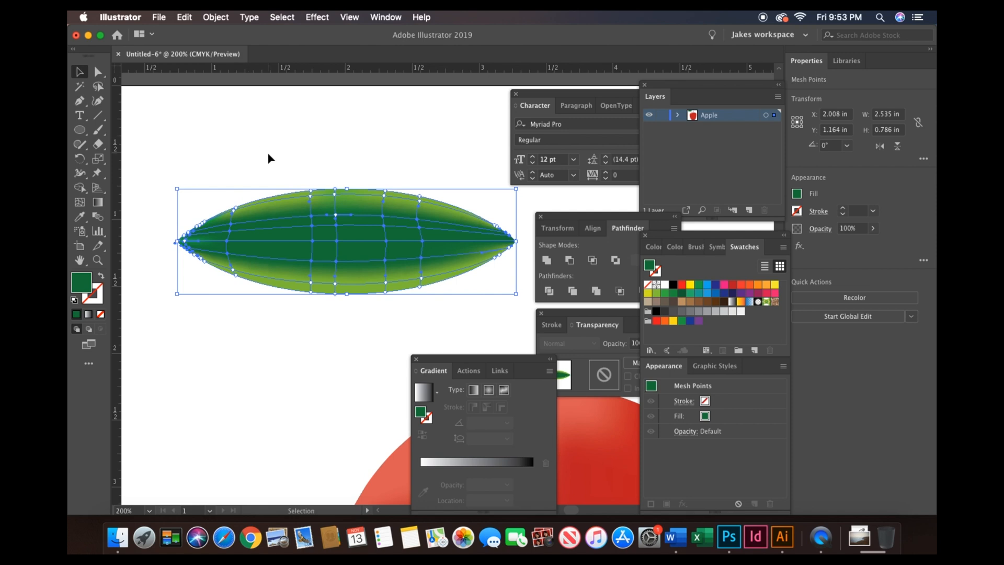
pyautogui.hscroll(5, 268, 158)
pyautogui.press('super+minus')
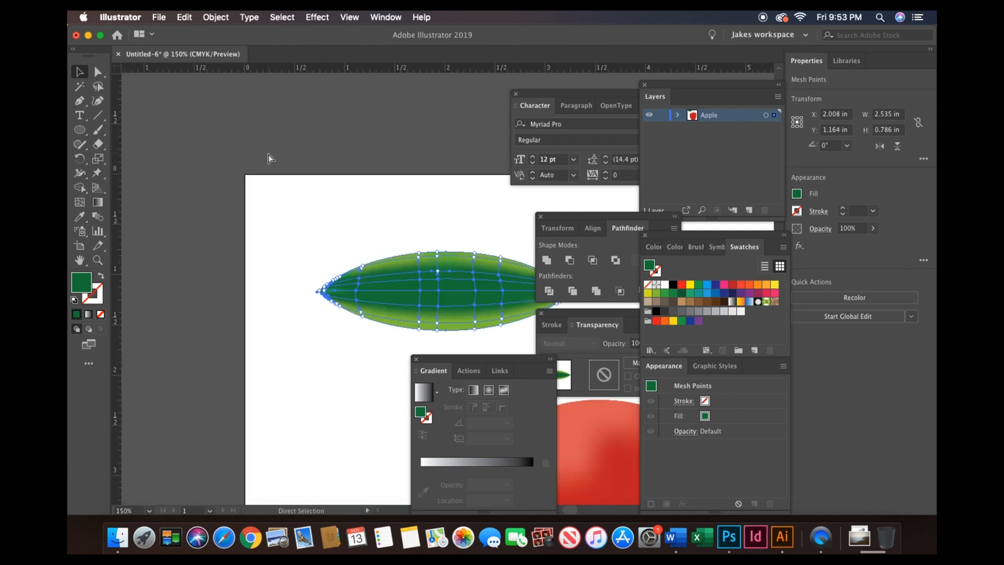
pyautogui.press('super+minus')
pyautogui.hscroll(5, 267, 153)
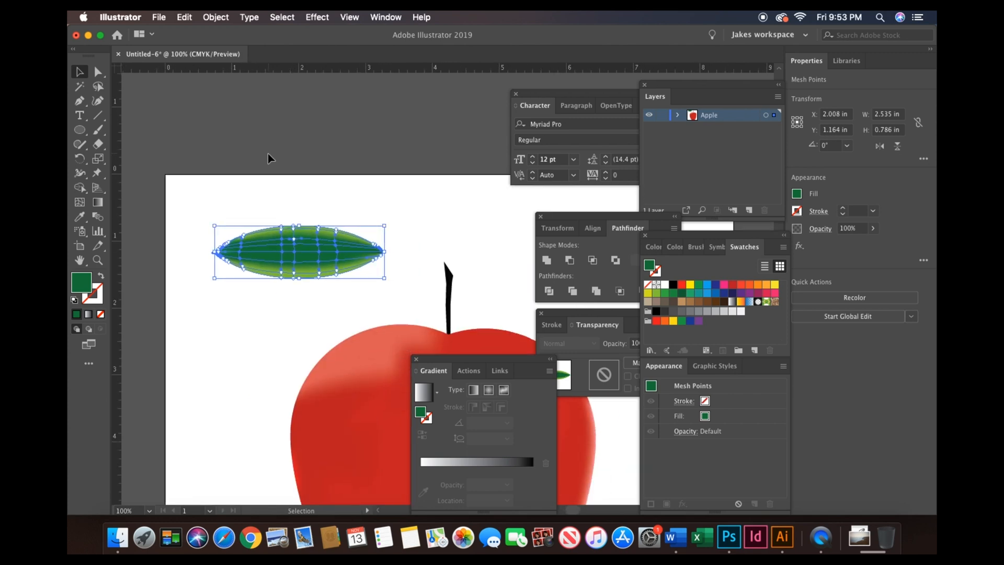
pyautogui.moveTo(214, 228); pyautogui.dragTo(247, 242)
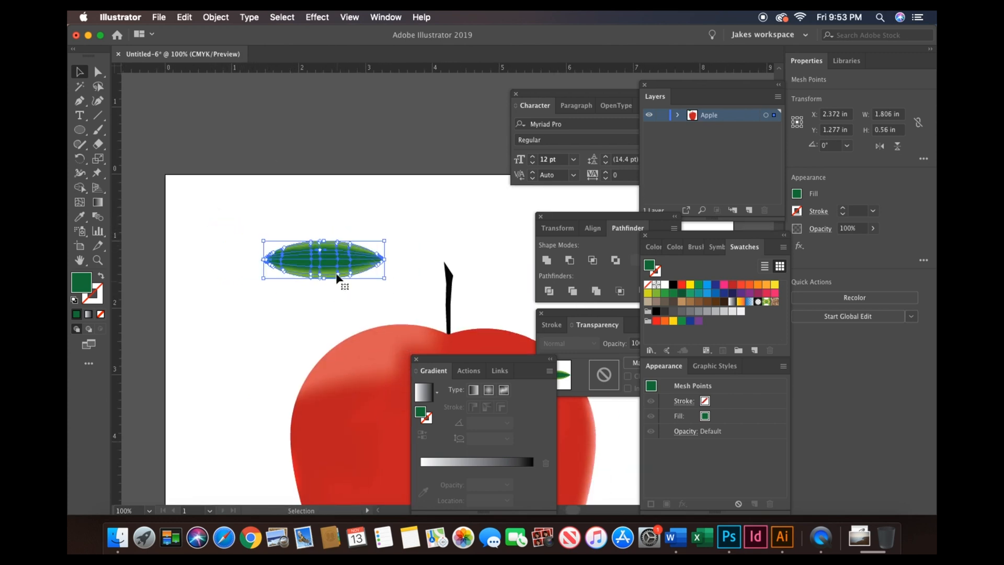
pyautogui.moveTo(390, 234); pyautogui.dragTo(403, 303)
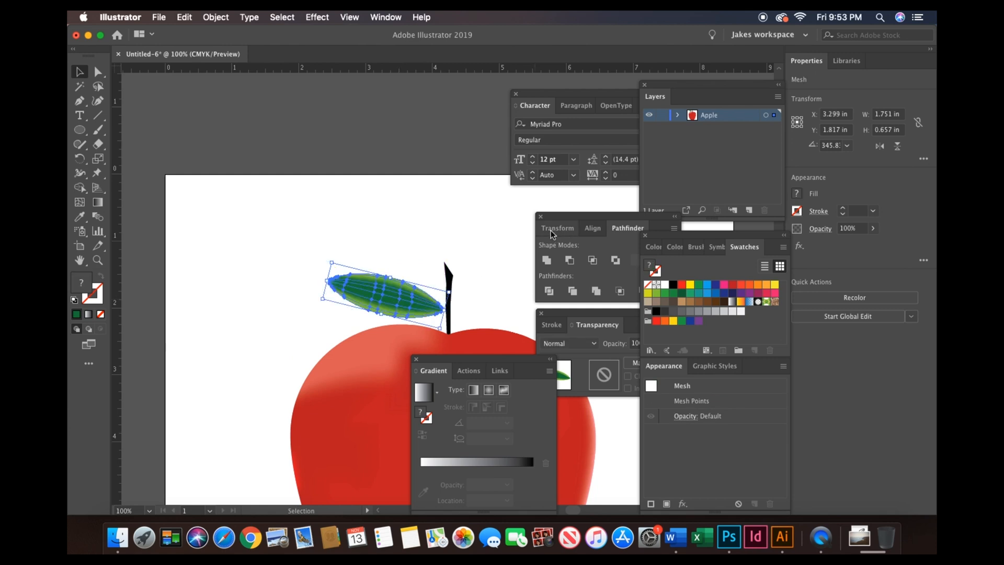
# - Nudge the leaf slightly right so its tip meets the stem, then deselect it
pyautogui.press('super+equal')
pyautogui.press('super+equal')
pyautogui.press('super+equal')
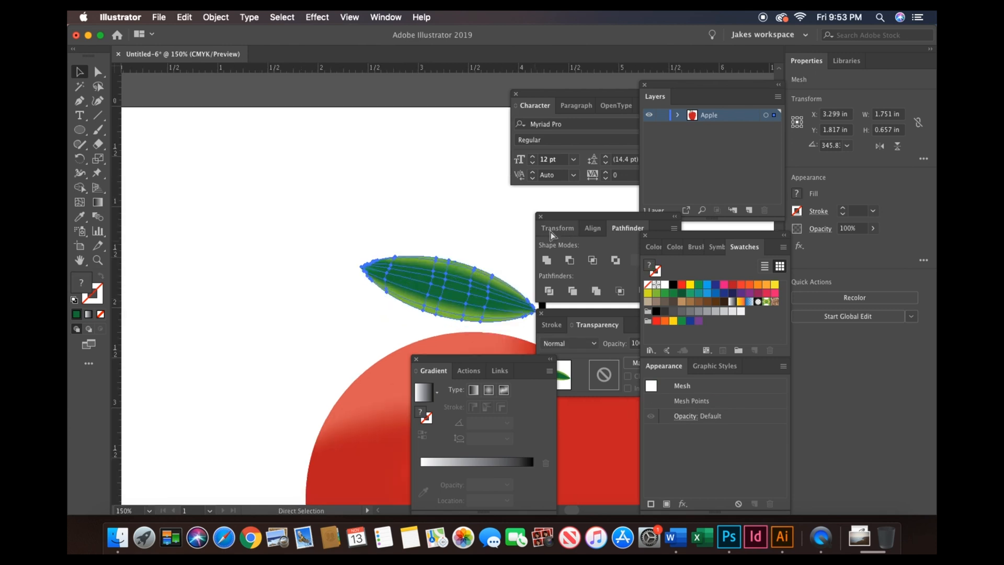
pyautogui.hscroll(10, 391, 182)
pyautogui.scroll(-2, 391, 182)
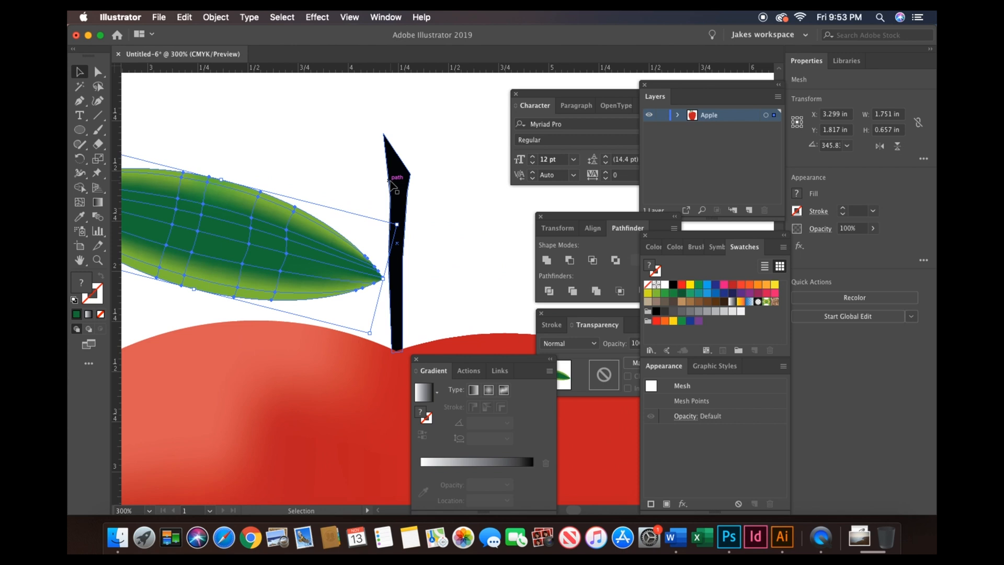
pyautogui.press('Right')
pyautogui.press('Right')
pyautogui.press('Right')
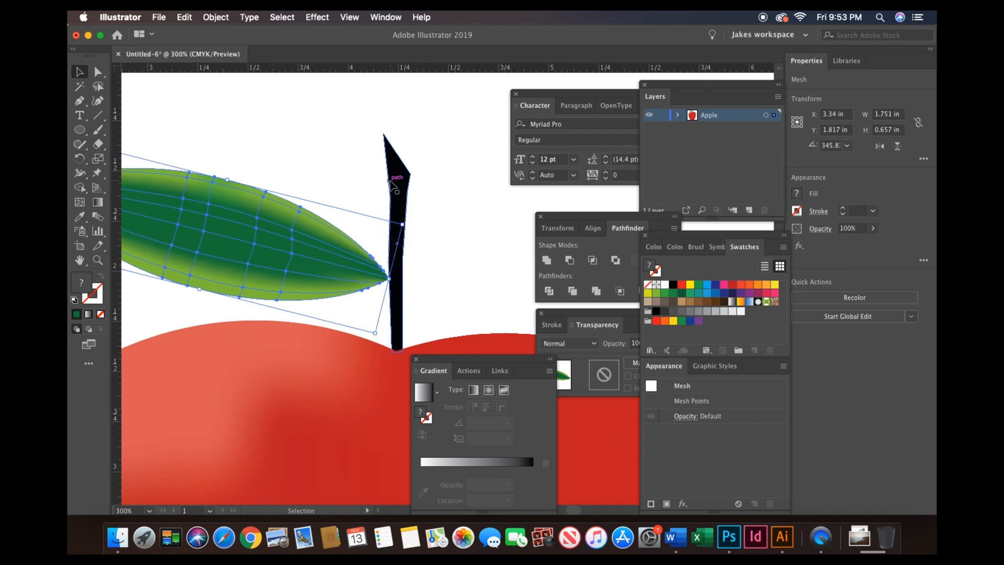
pyautogui.click(475, 235)
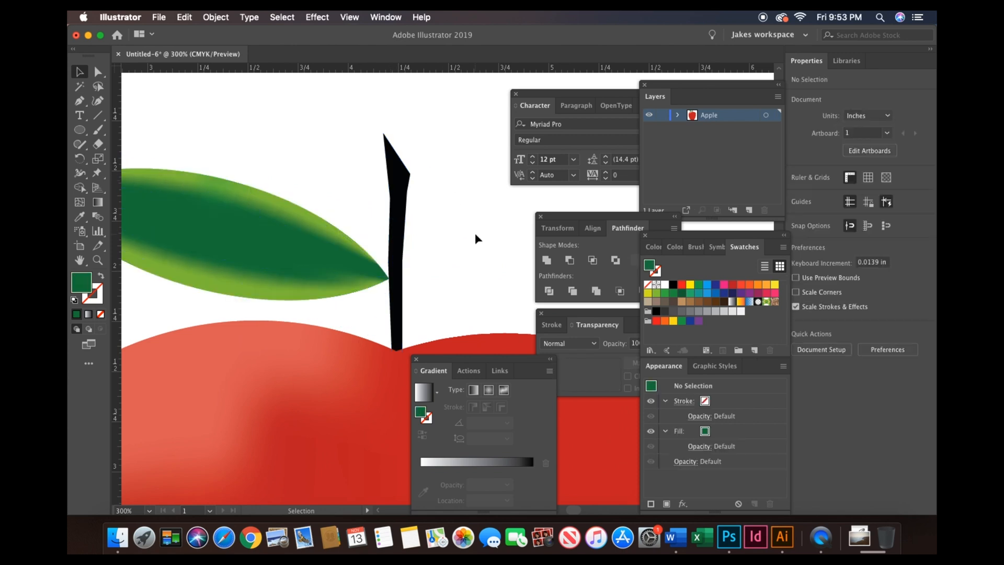
# - Select the whole apple, scale it down to about 3.2 in wide, and move it lower on the artboard
pyautogui.press('super+minus')
pyautogui.press('super+minus')
pyautogui.press('super+minus')
pyautogui.press('super+minus')
pyautogui.press('super+minus')
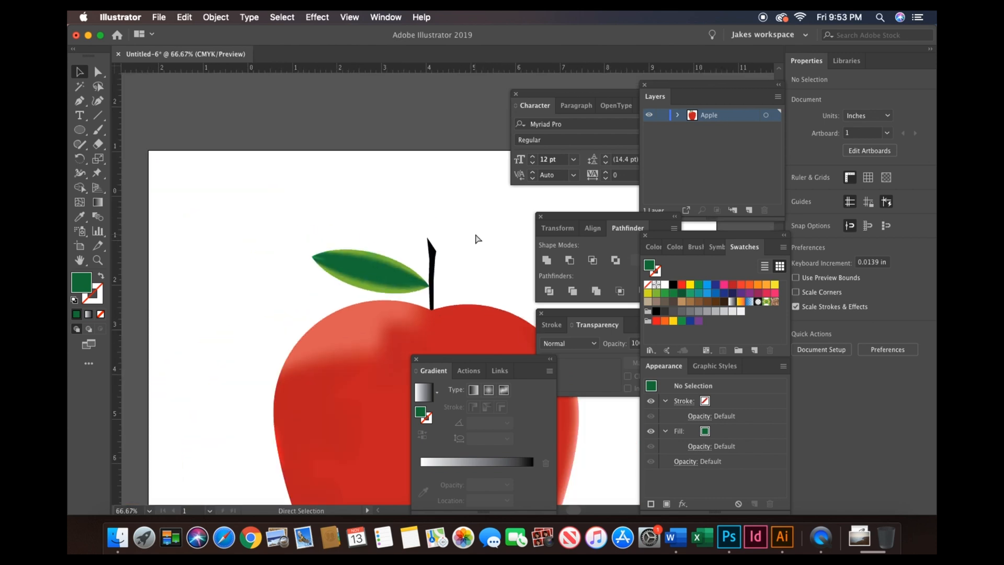
pyautogui.press('v')
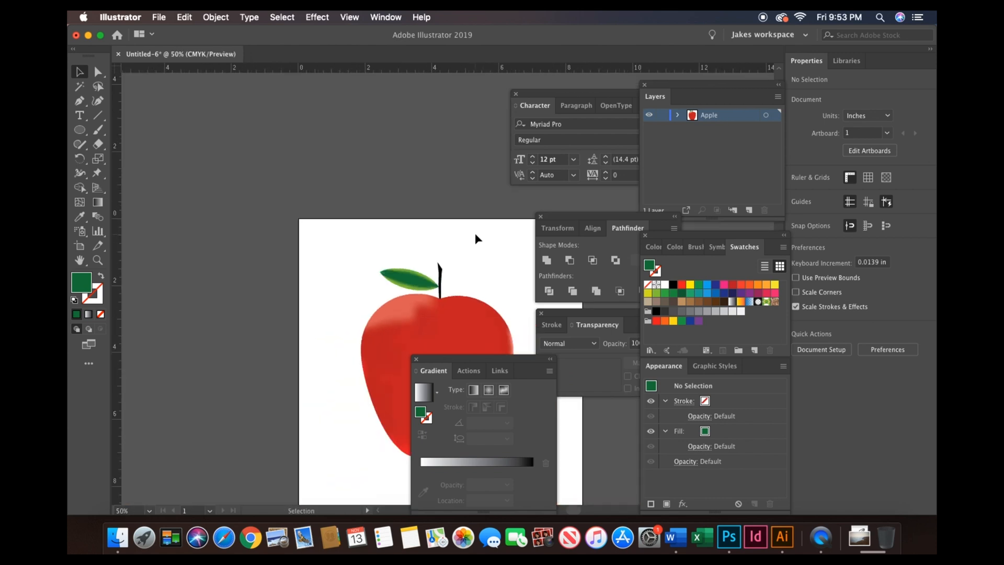
pyautogui.hscroll(5, 475, 233)
pyautogui.scroll(-2, 475, 233)
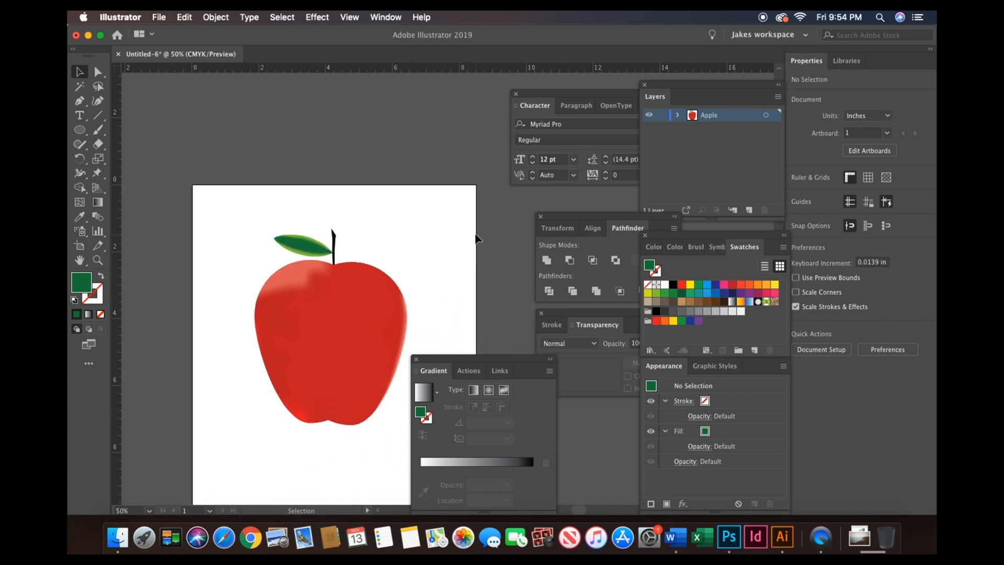
pyautogui.scroll(-2, 475, 234)
pyautogui.hscroll(-1, 475, 234)
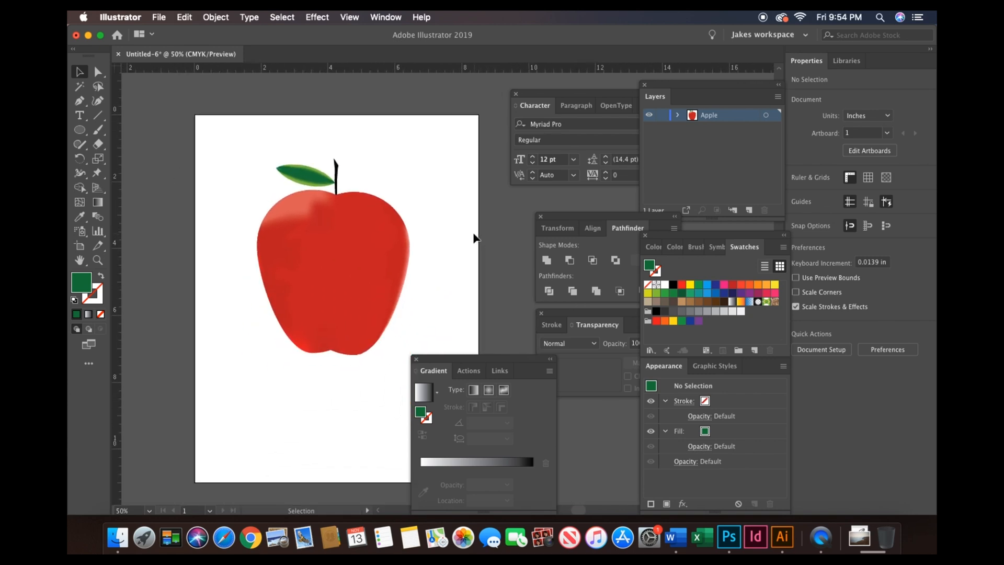
pyautogui.moveTo(225, 144); pyautogui.dragTo(420, 420)
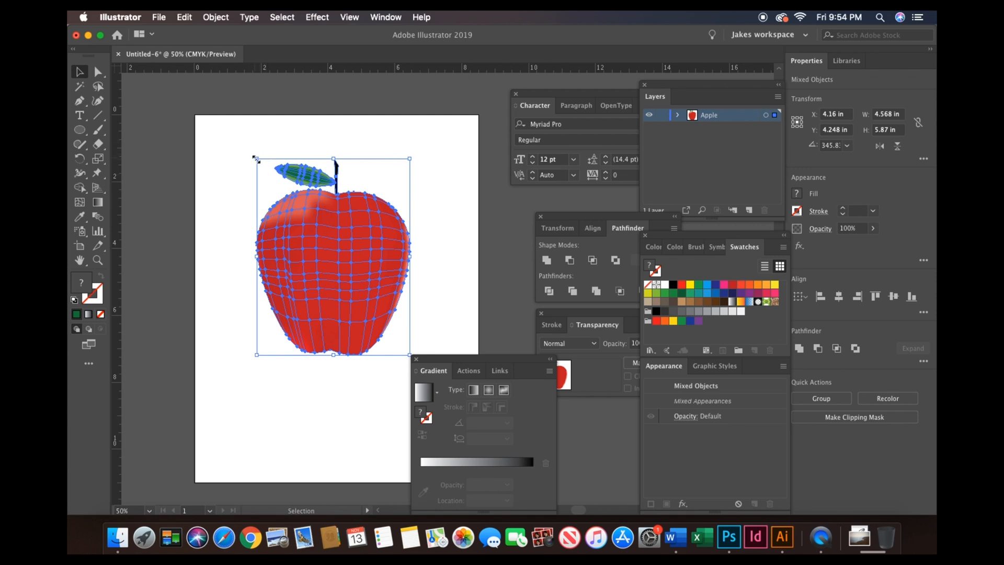
pyautogui.moveTo(255, 158); pyautogui.dragTo(281, 186)
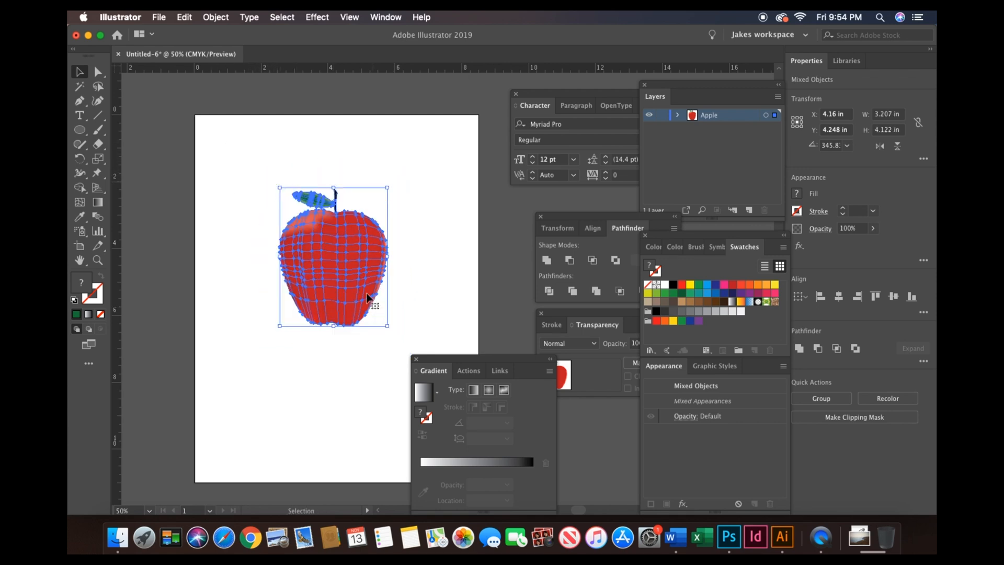
pyautogui.moveTo(337, 253); pyautogui.dragTo(338, 278)
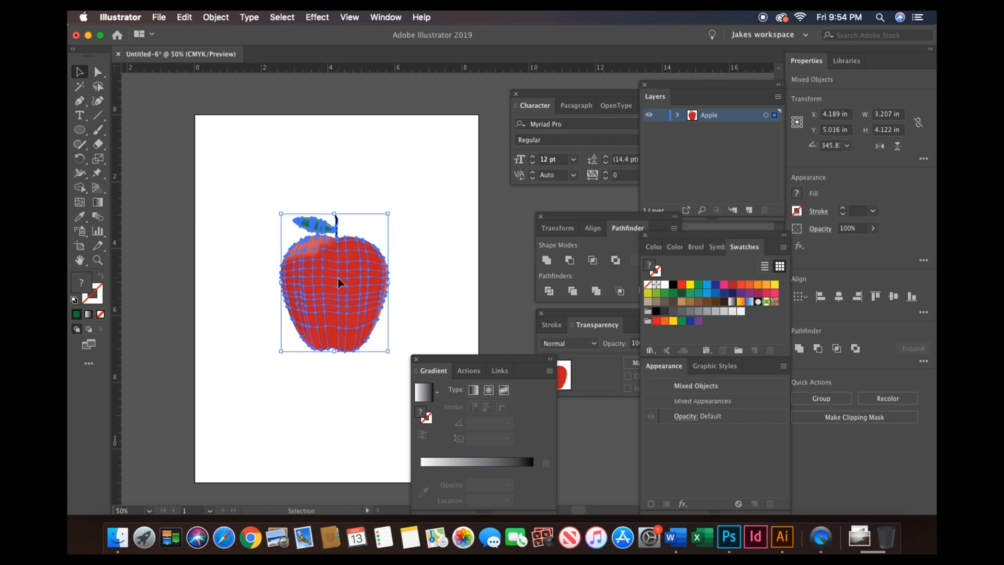
pyautogui.click(451, 253)
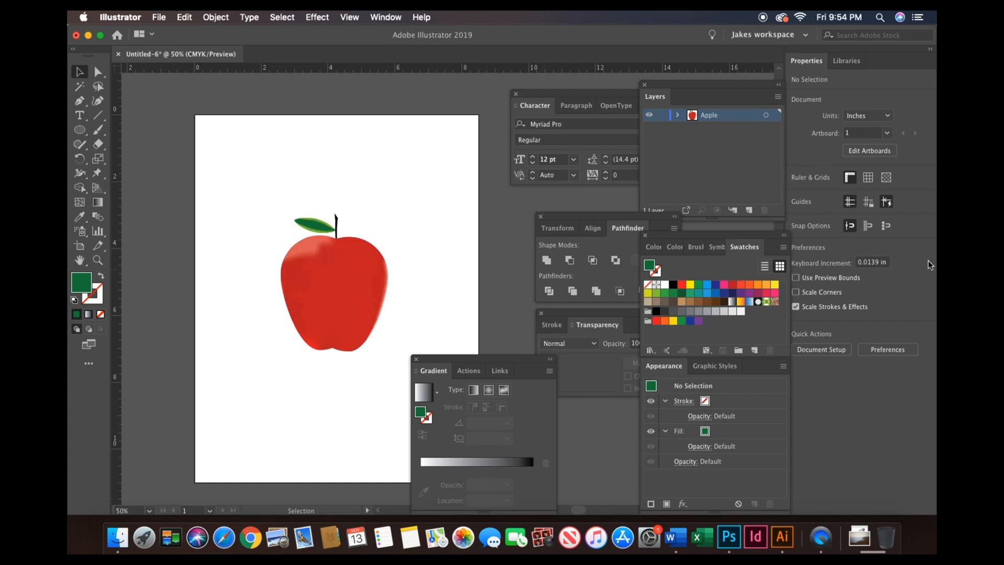
# - Convert the entire apple artwork into a new dynamic symbol in the Symbols panel
pyautogui.click(716, 247)
pyautogui.moveTo(230, 184); pyautogui.dragTo(395, 402)
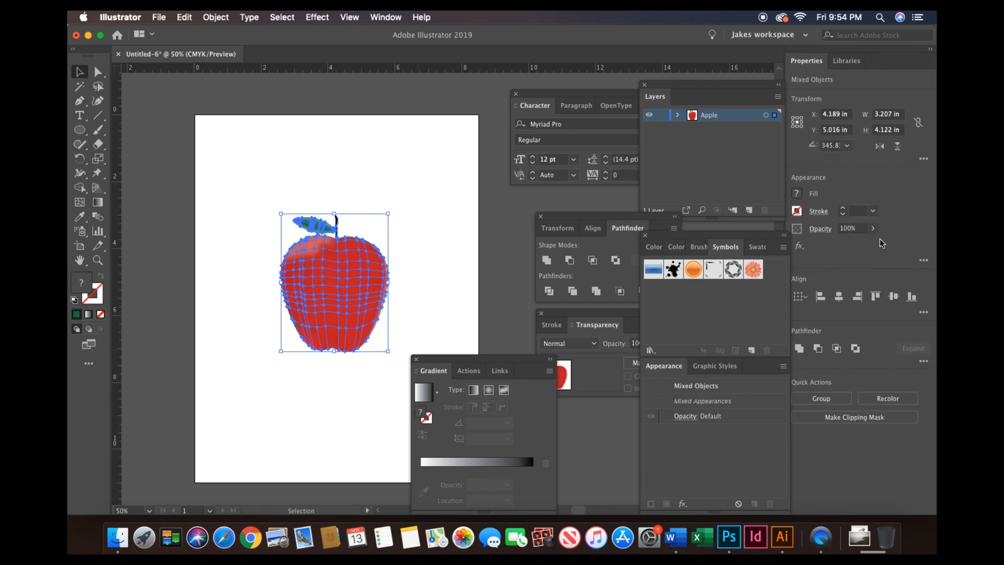
pyautogui.click(782, 247)
pyautogui.click(816, 249)
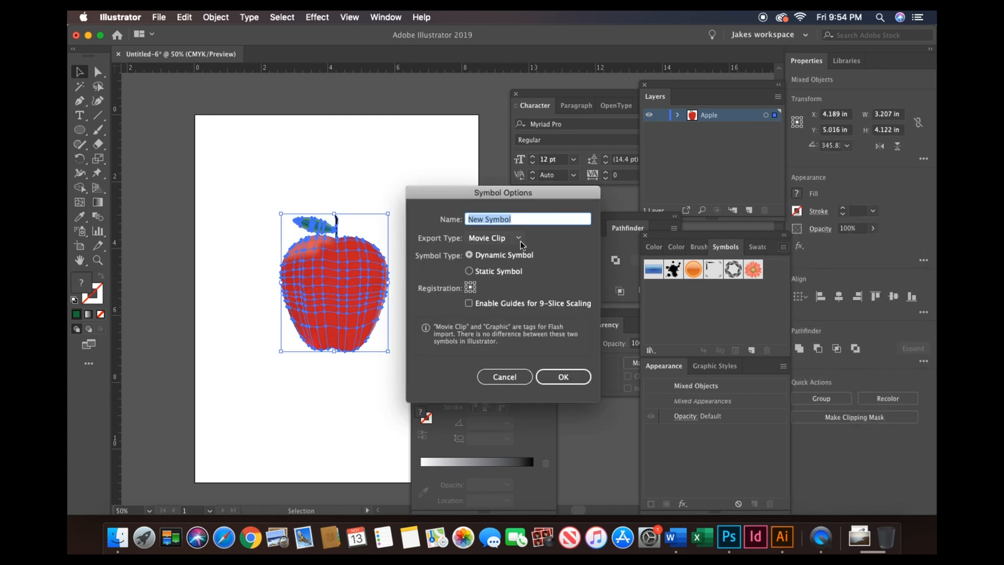
pyautogui.click(566, 377)
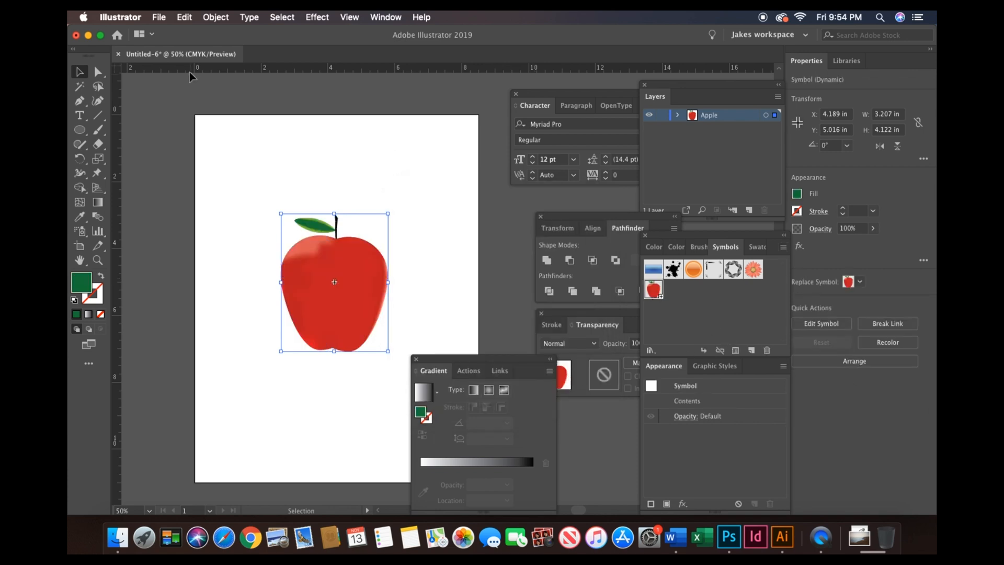
# - Save the document, naming the file a
pyautogui.click(159, 17)
pyautogui.click(204, 119)
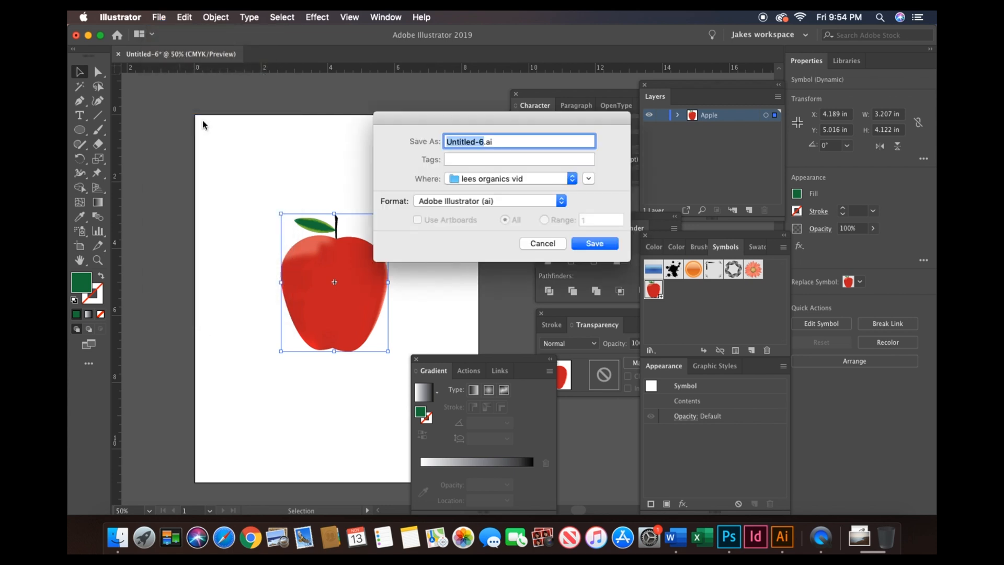
pyautogui.write('a')
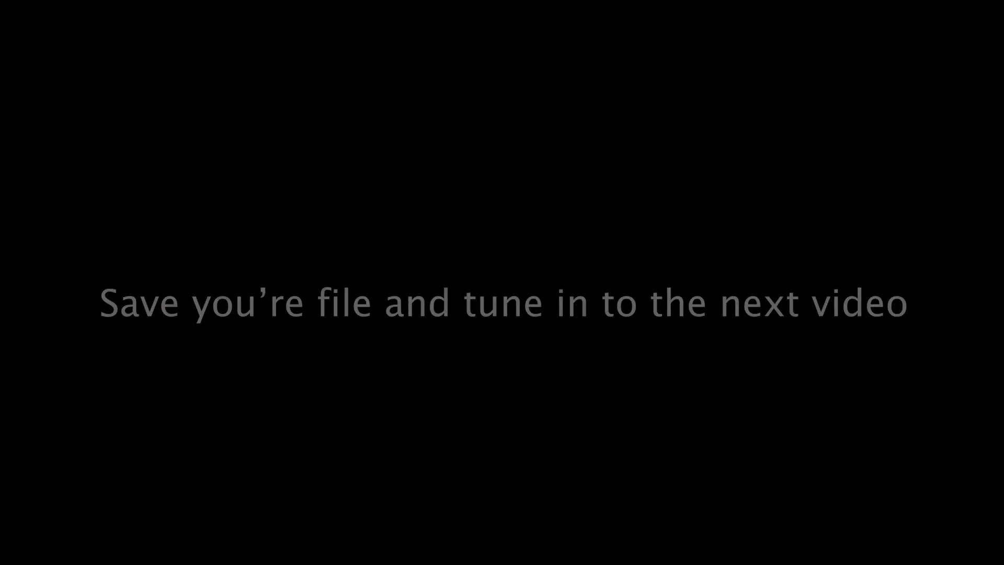